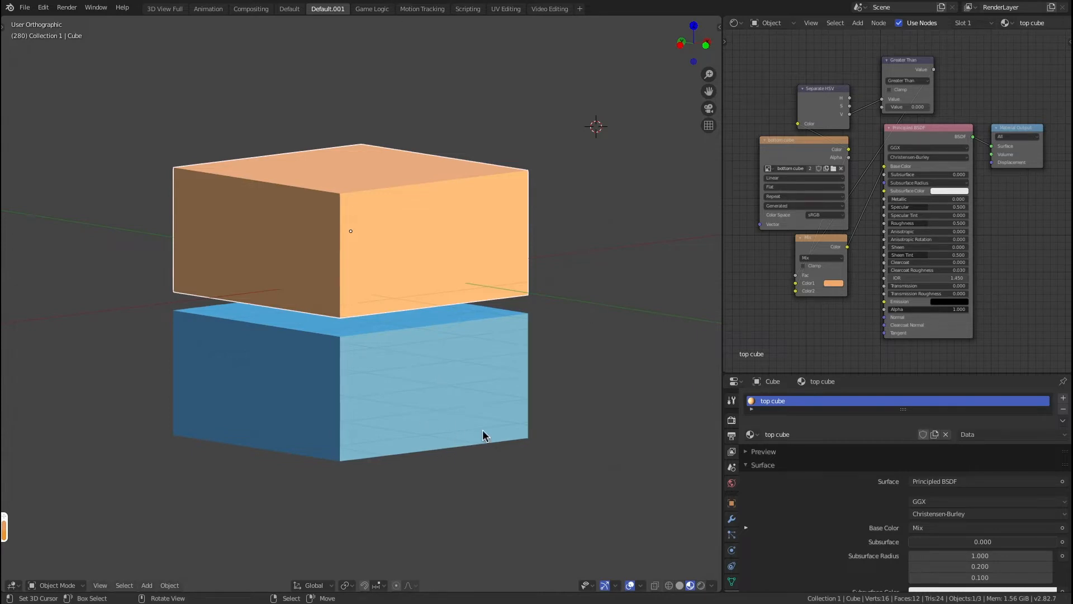
Step: Select the bottom and top cubes together and switch to Texture Paint mode
right_click(368, 376)
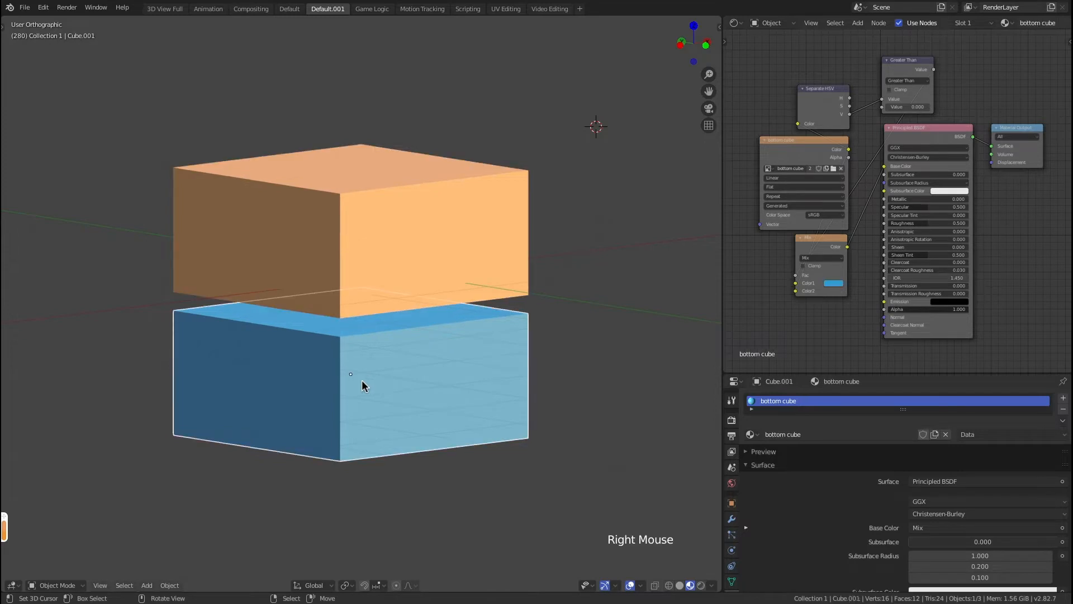
right_click(405, 286, "shift")
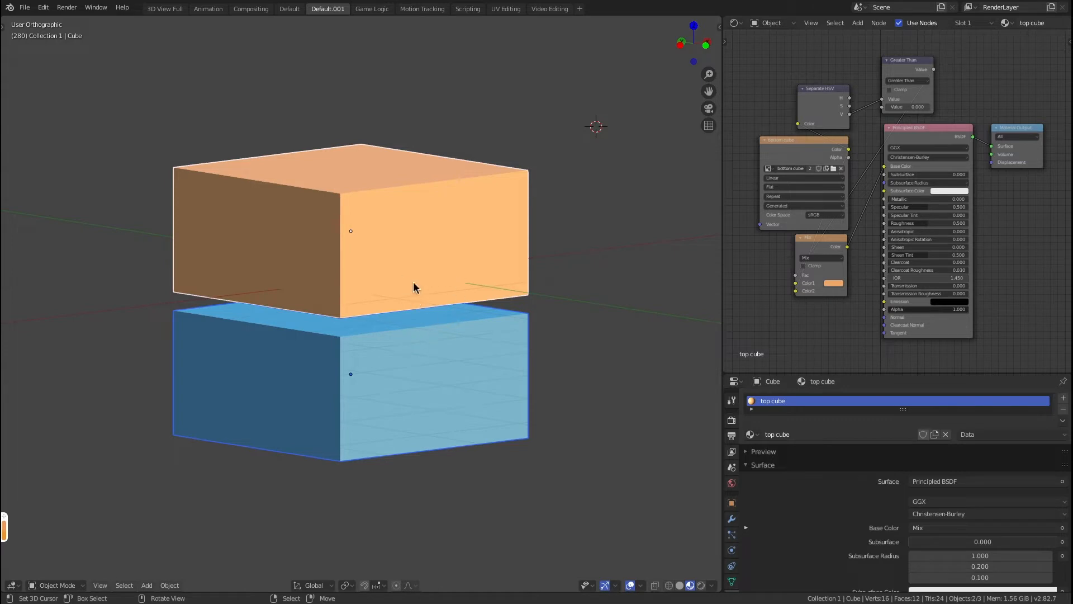
left_click(80, 589)
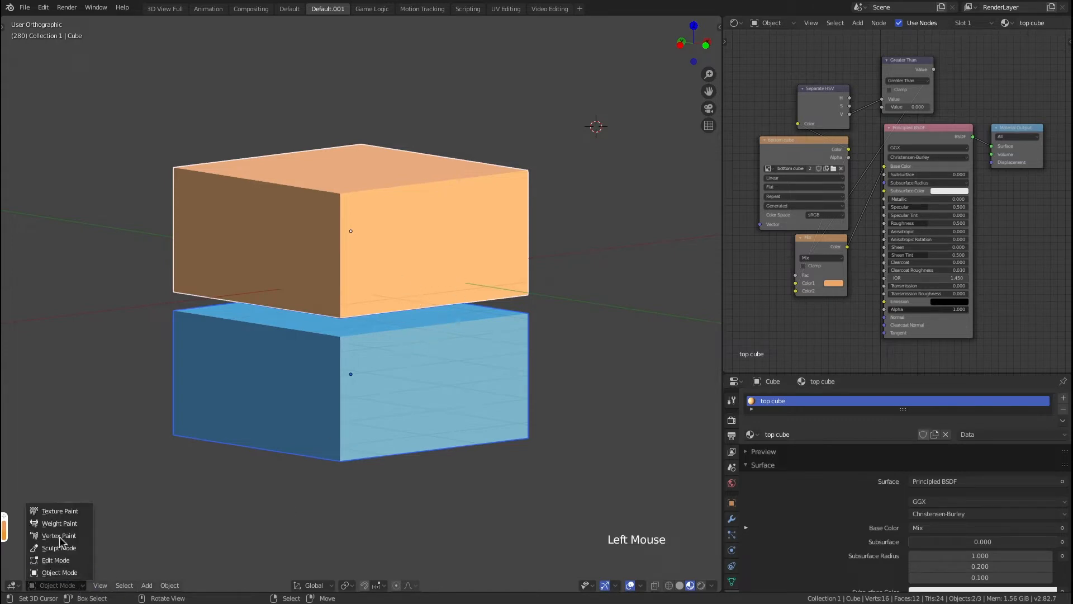
left_click(54, 508)
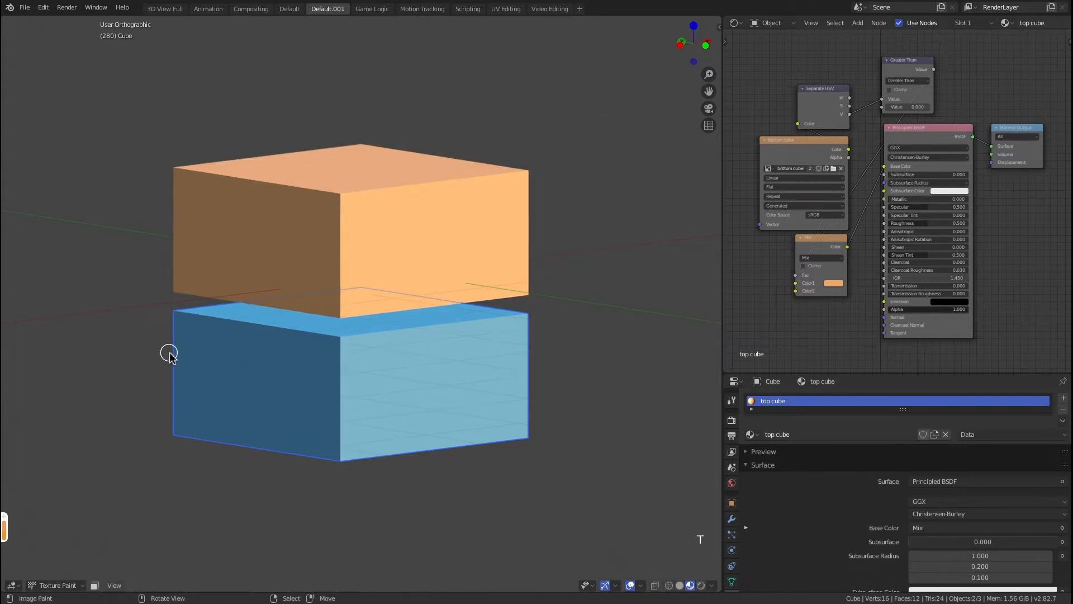
key("t")
key("t")
key("n")
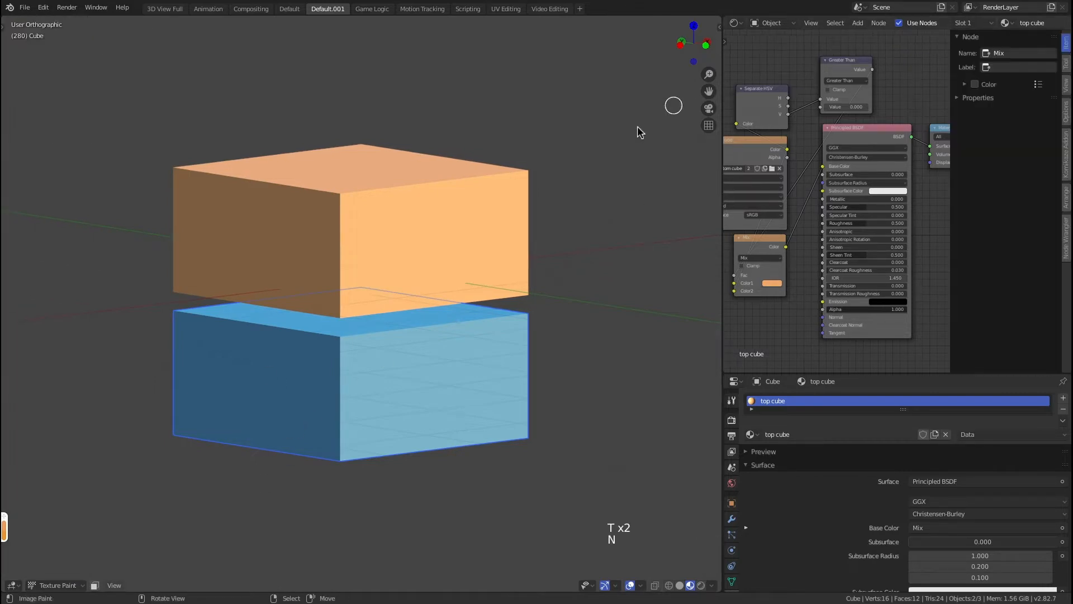
key("n")
left_click(608, 176)
key("n")
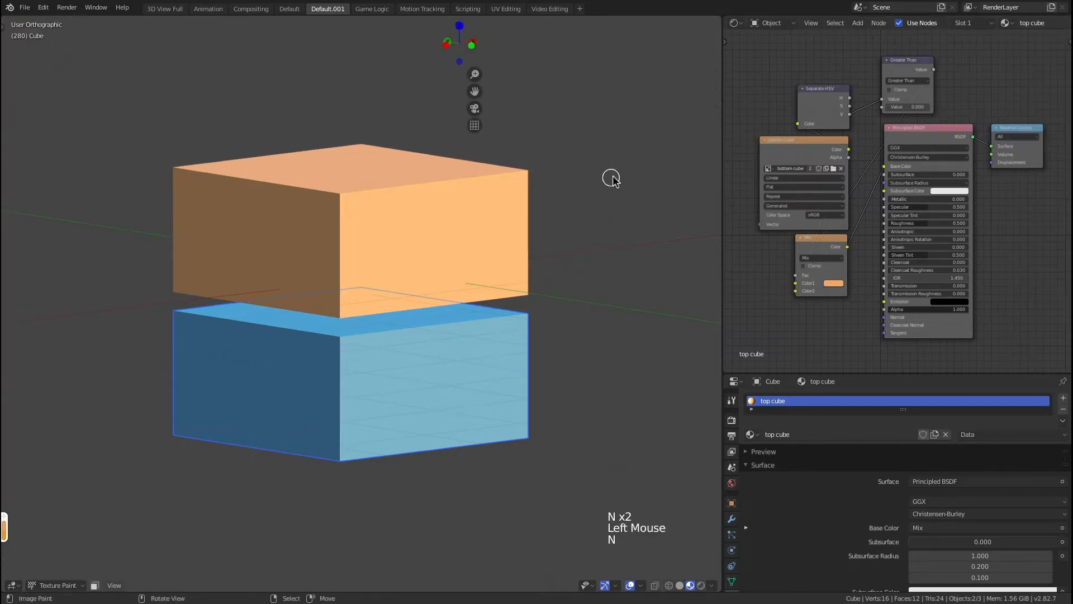
key("n")
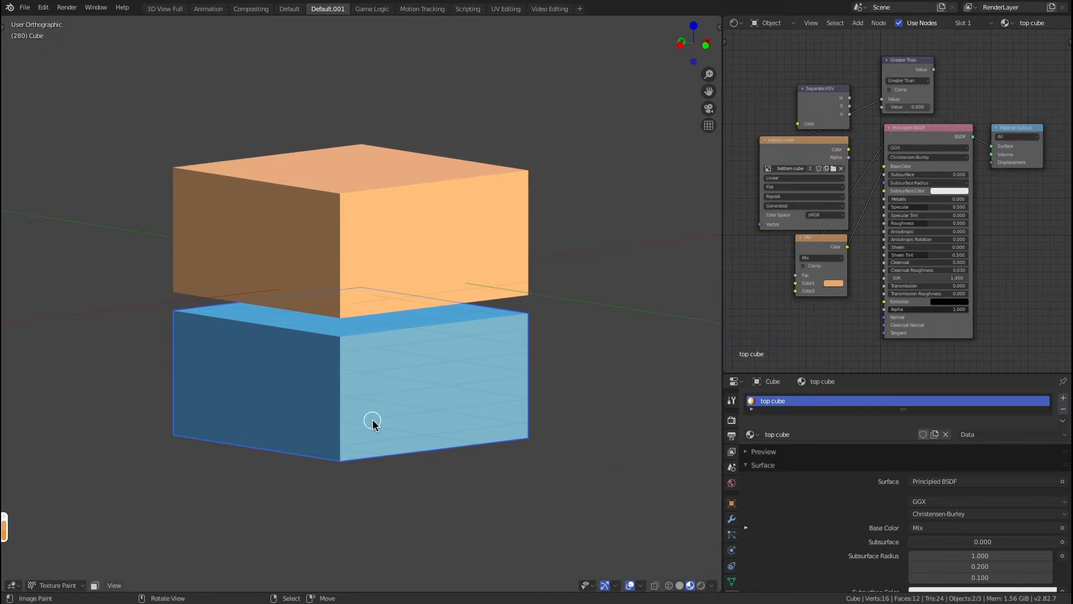
Step: Turn the viewport overlays off and back on to compare the cubes with and without outlines
left_click(630, 584)
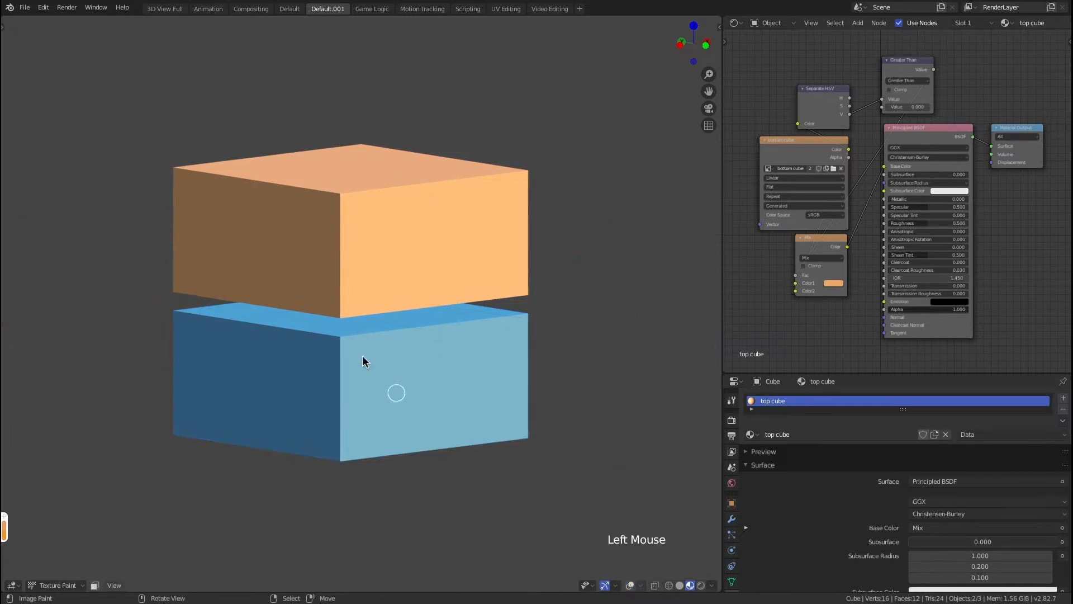
left_click(630, 585)
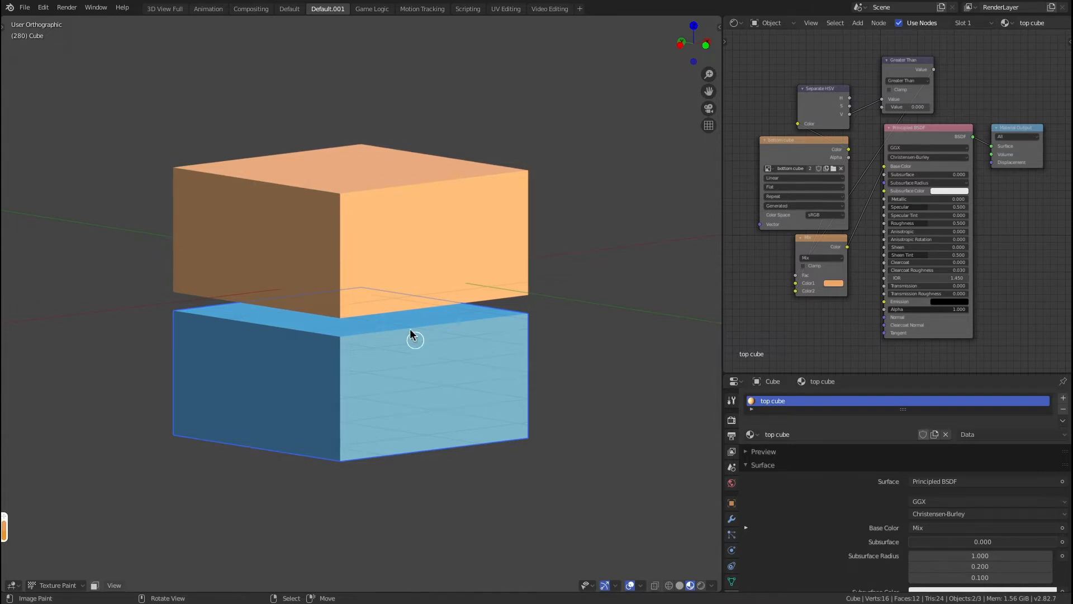
Step: Return to Object Mode, clear the selection and delete the blue bottom cube
left_click(56, 585)
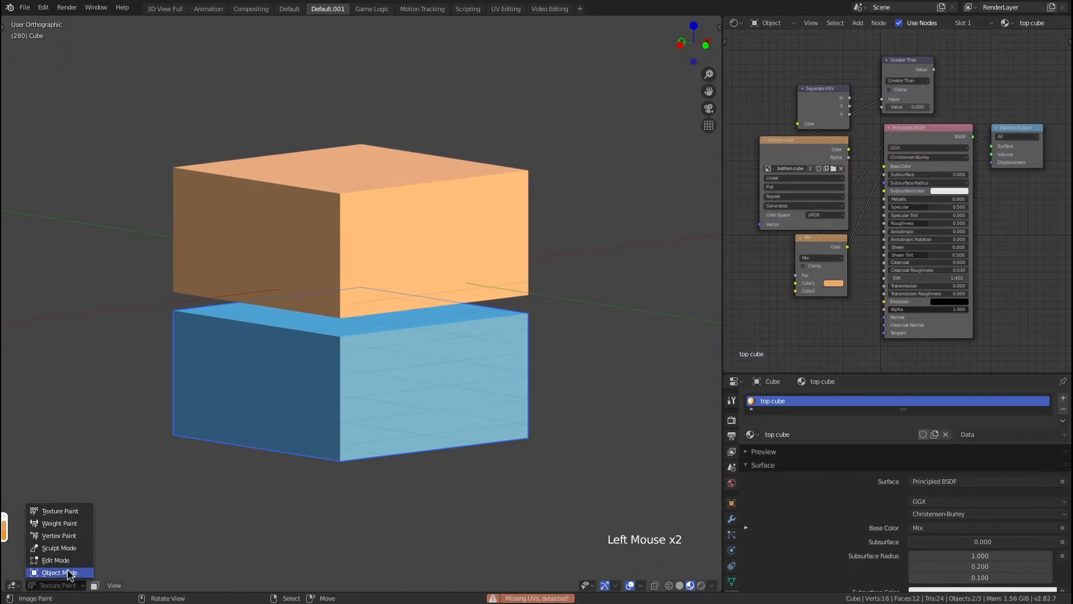
left_click(59, 572)
key("alt+a")
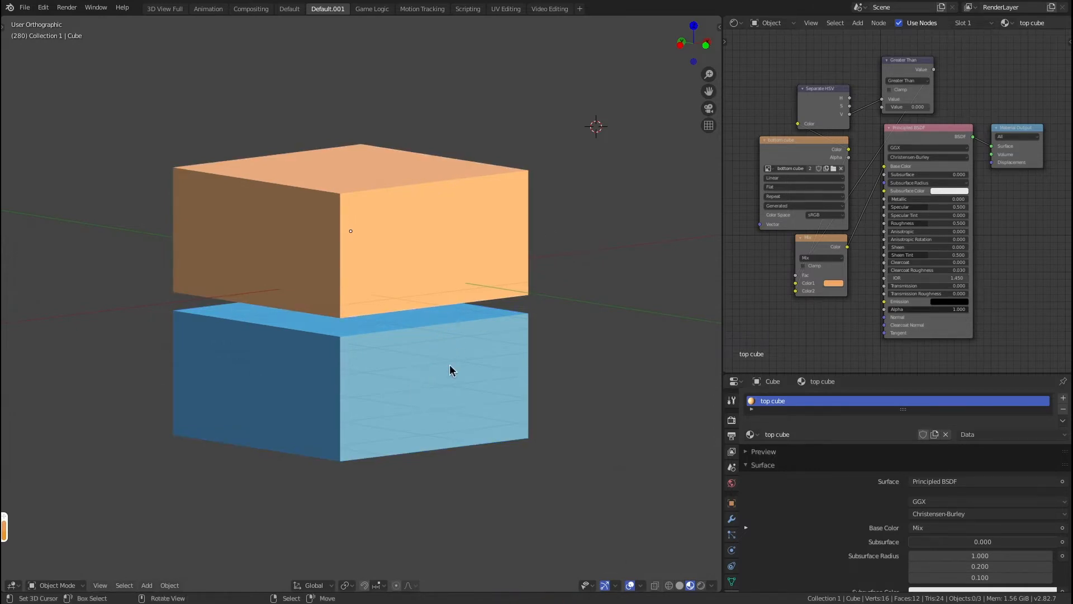
right_click(449, 370)
key("Delete")
Step: Scale the remaining orange cube by 2 along the Z axis and move it down along Z
right_click(411, 257)
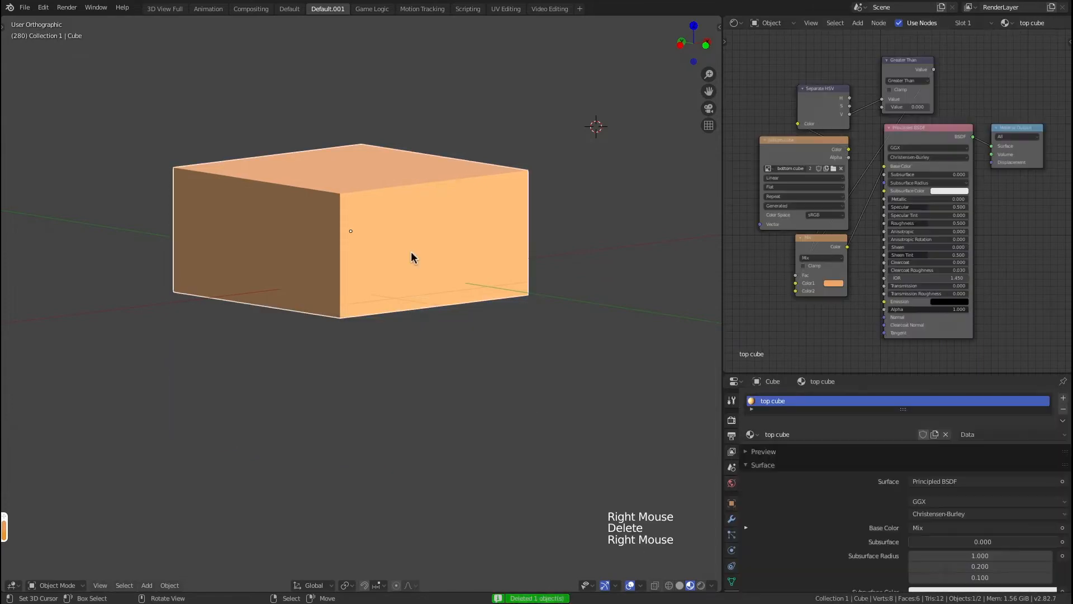
key("s")
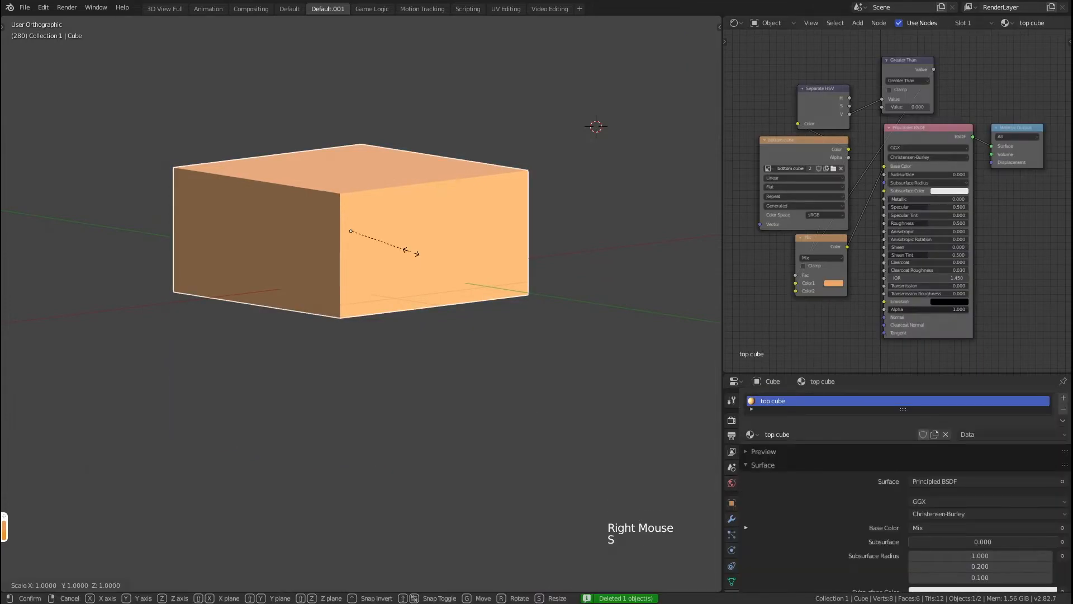
key("z")
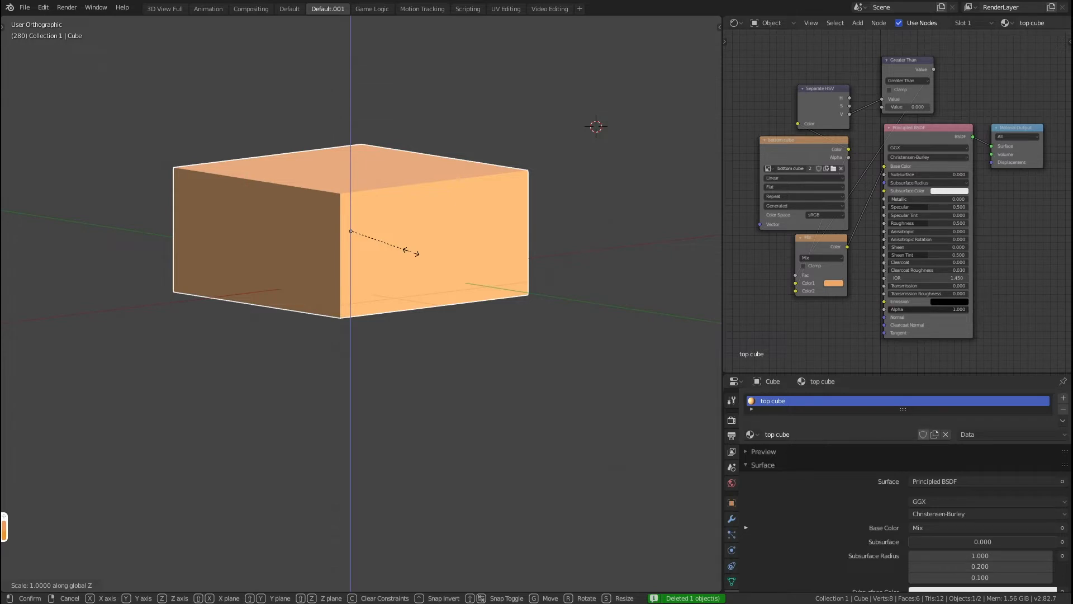
key("2")
key("Return")
key("g")
key("z")
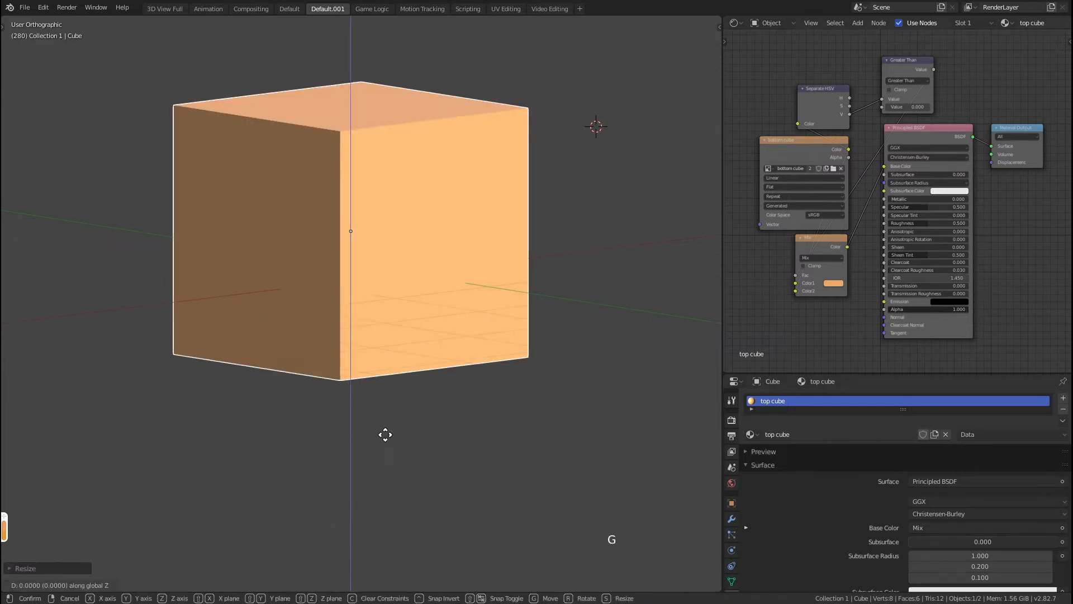
left_click(400, 307)
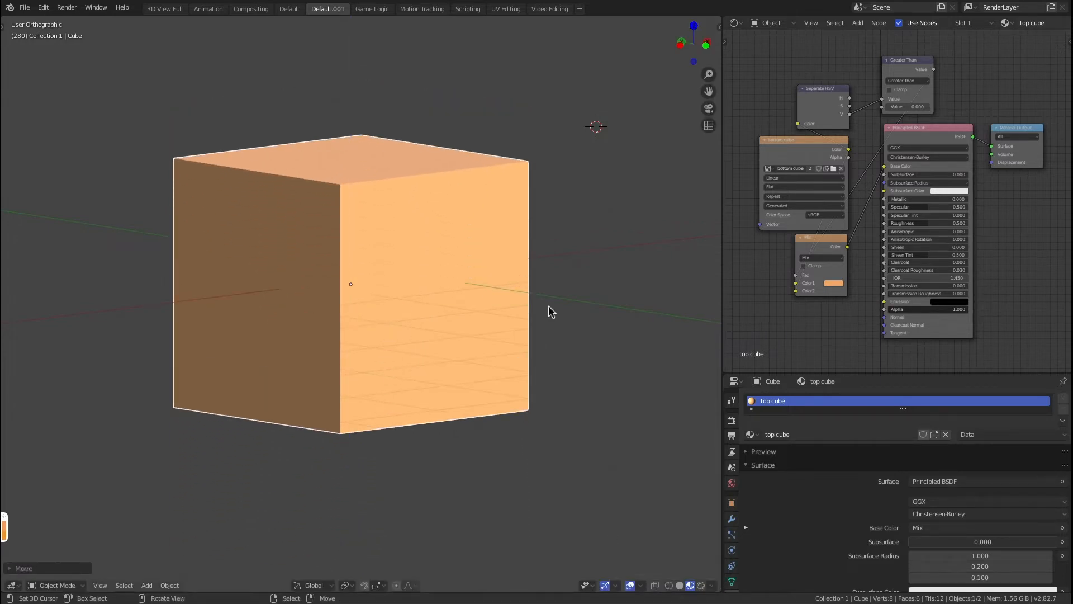
Step: Switch the orange cube to Texture Paint mode and try to paint on its brighter side face
left_click(56, 585)
left_click(60, 510)
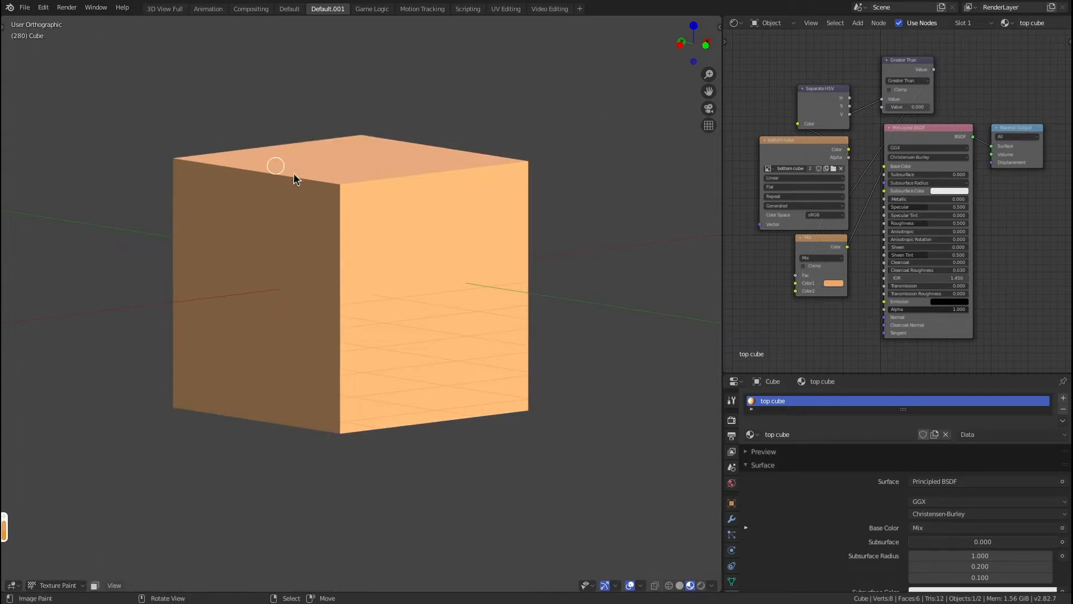
mouse_move(404, 255)
left_mouse_down()
mouse_move(381, 327)
mouse_move(456, 350)
mouse_move(368, 254)
left_mouse_up()
left_click(371, 367)
Step: Unwrap the whole cube in Edit Mode with Smart UV Project
left_click(74, 585)
left_click(64, 559)
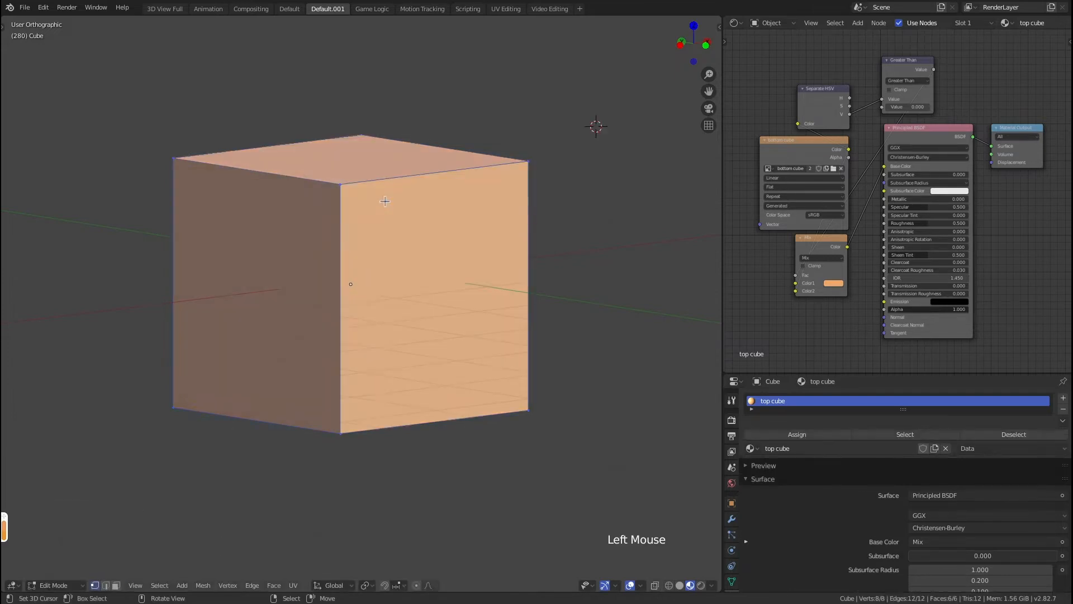
key("u")
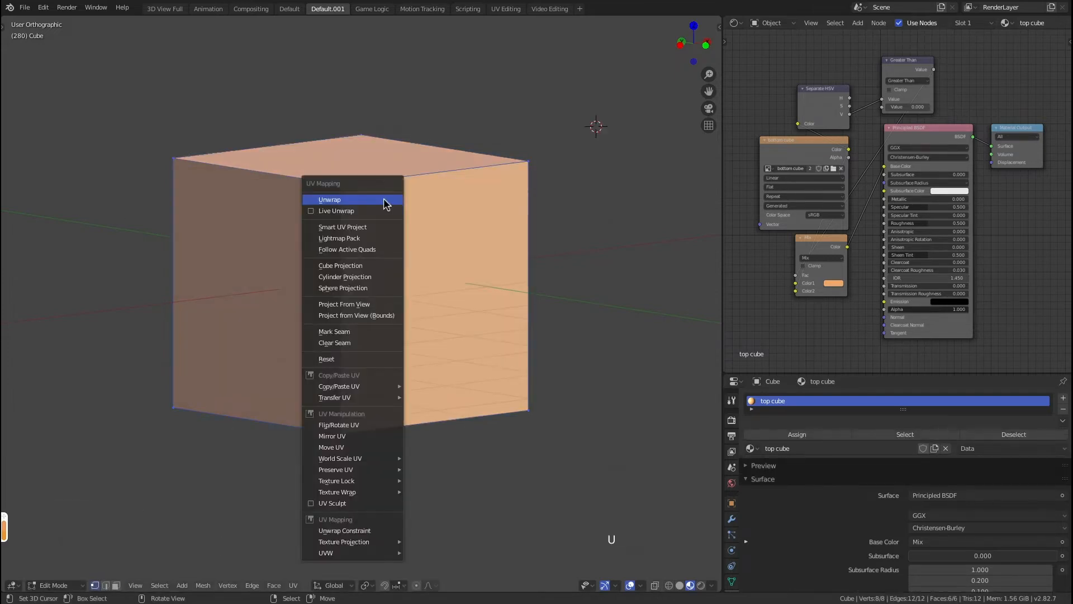
left_click(334, 227)
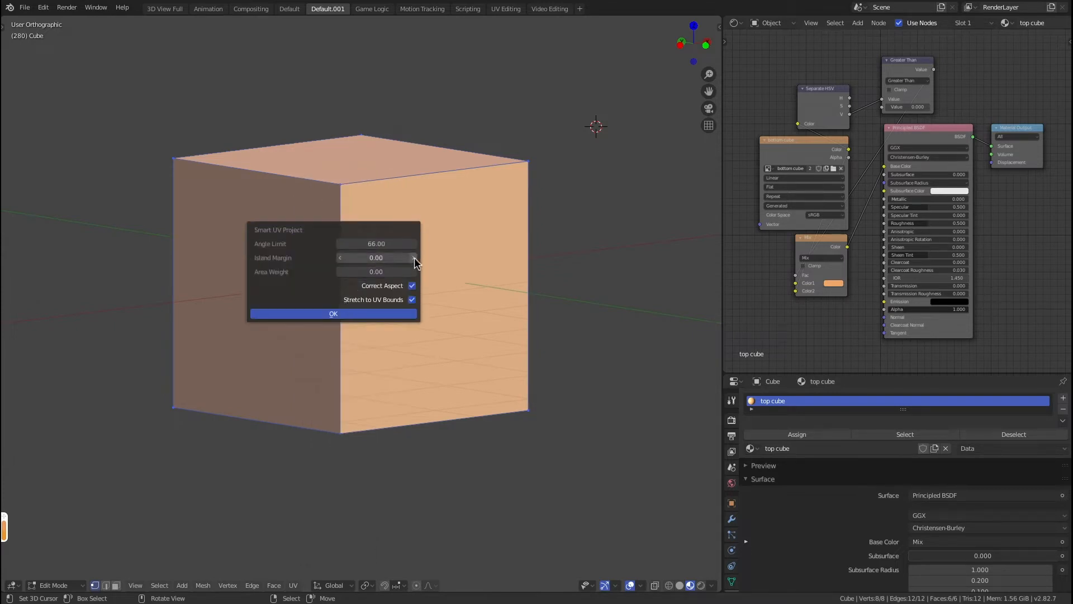
left_click(398, 313)
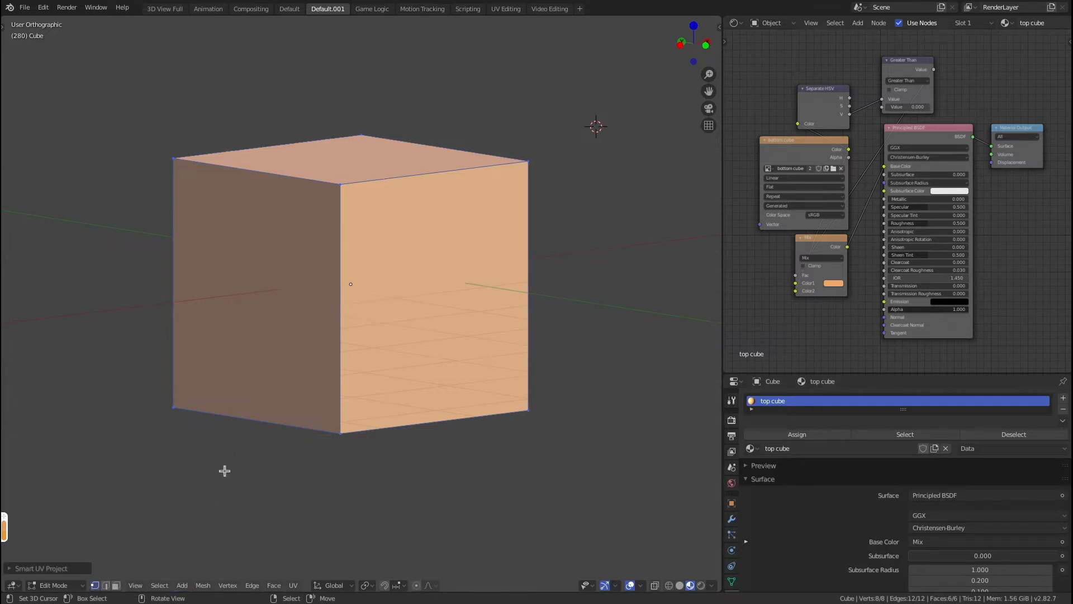
Step: Switch to Texture Paint mode and test a looping brush stroke on the cube's brighter side face, undoing it
left_click(54, 585)
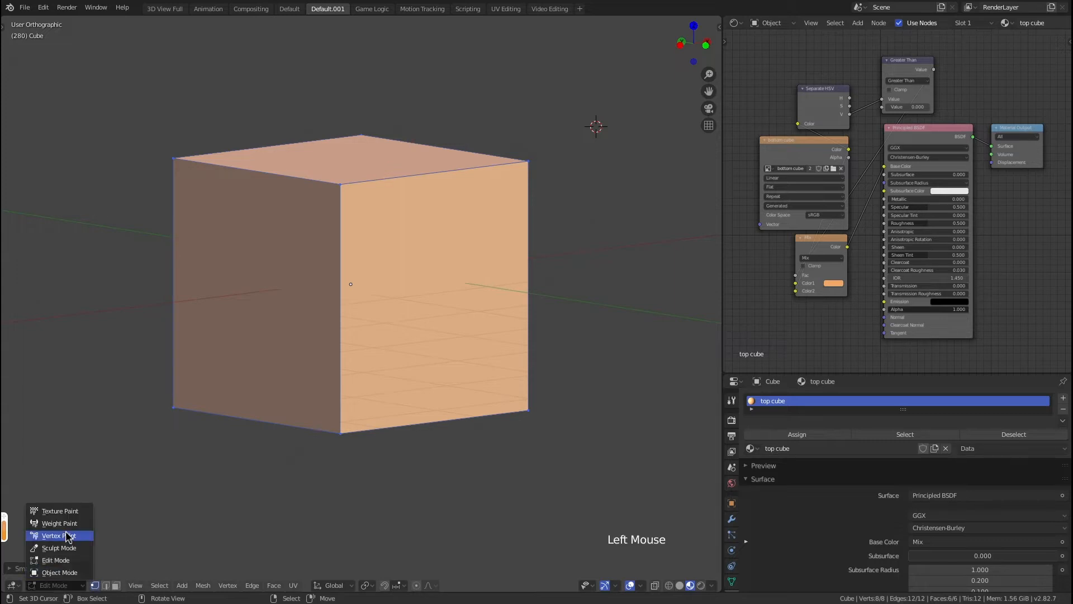
left_click(62, 510)
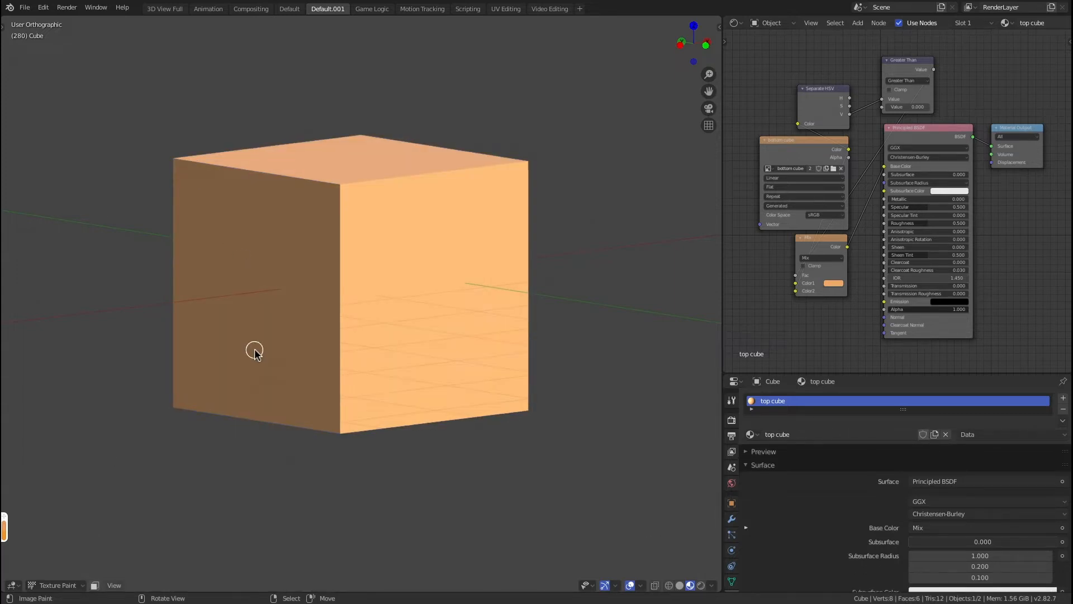
mouse_move(425, 265)
left_mouse_down()
mouse_move(458, 336)
mouse_move(386, 332)
mouse_move(359, 268)
mouse_move(494, 327)
mouse_move(454, 253)
mouse_move(414, 289)
mouse_move(445, 222)
mouse_move(473, 291)
left_mouse_up()
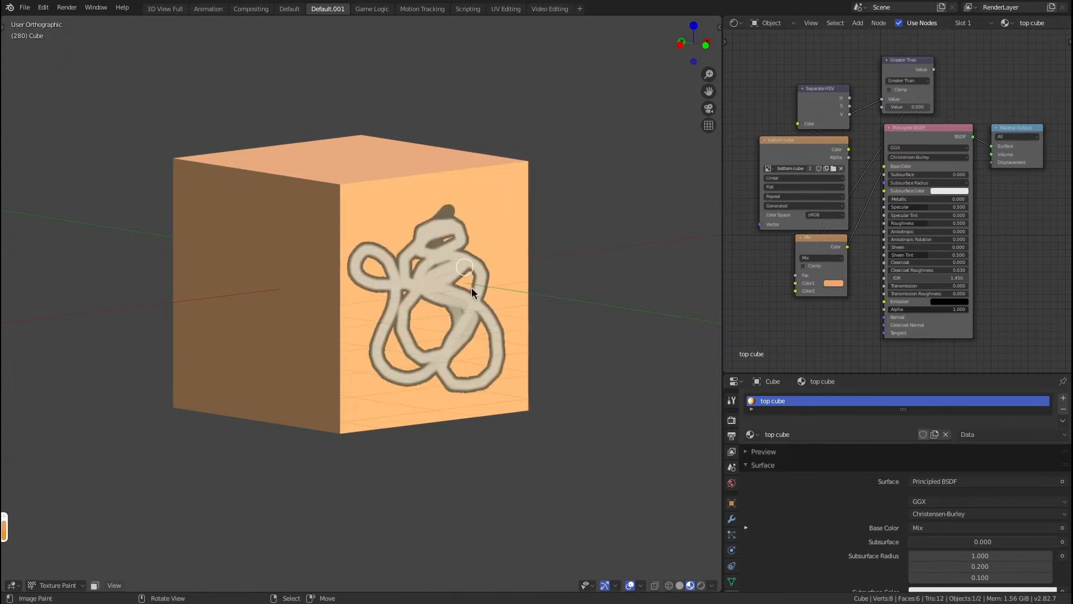
key("super+z")
Step: Set the TexDraw brush falloff to Smooth and check the brush colour
key("n")
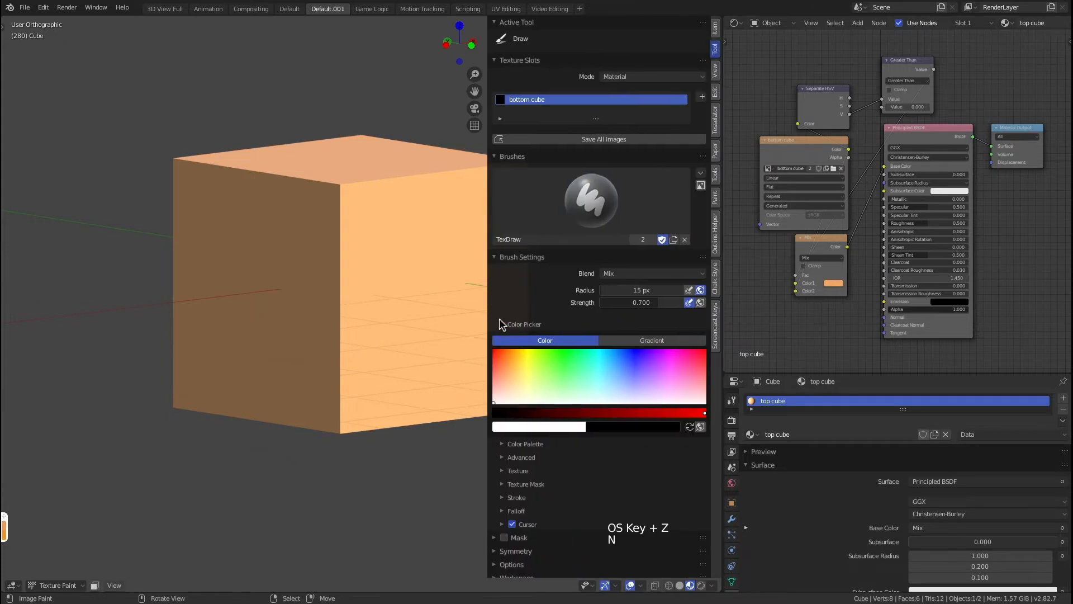
scroll(517, 479, "down", 2)
left_click(503, 467)
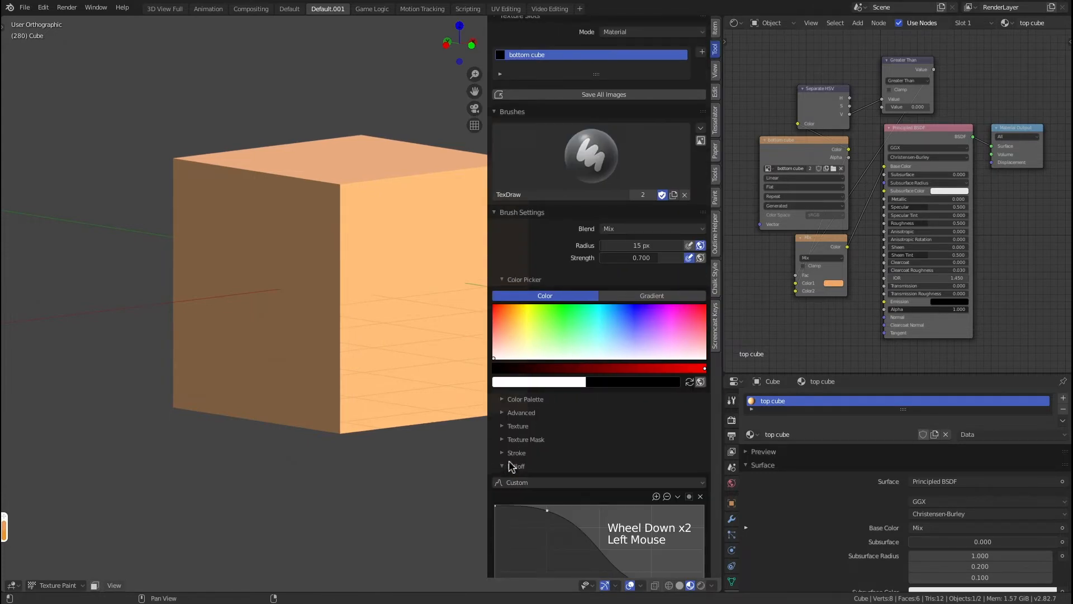
scroll(506, 467, "down", 2)
left_click(528, 394)
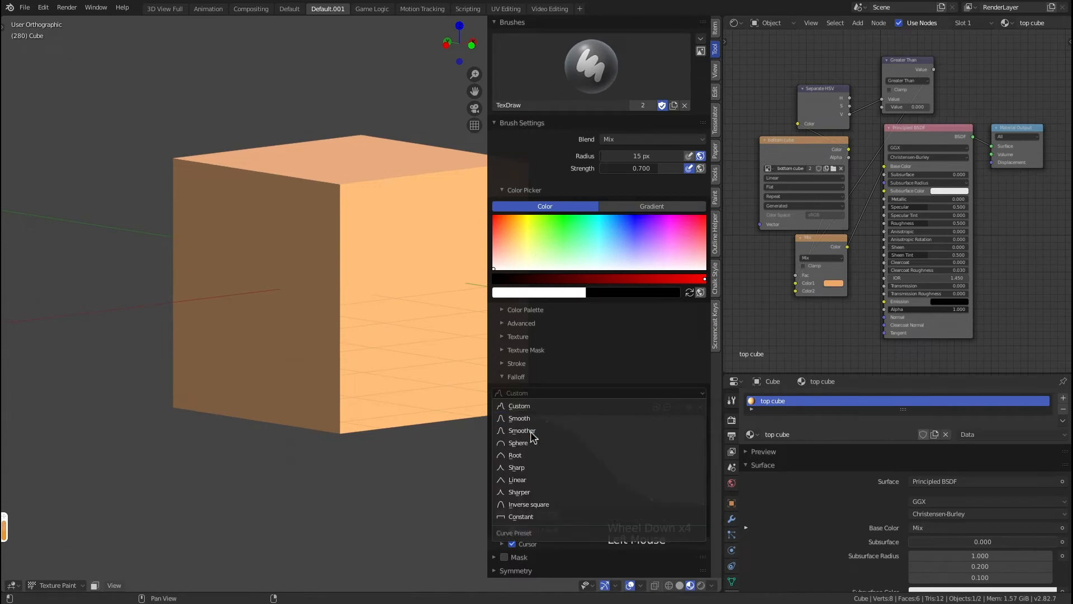
left_click(530, 419)
left_click(561, 291)
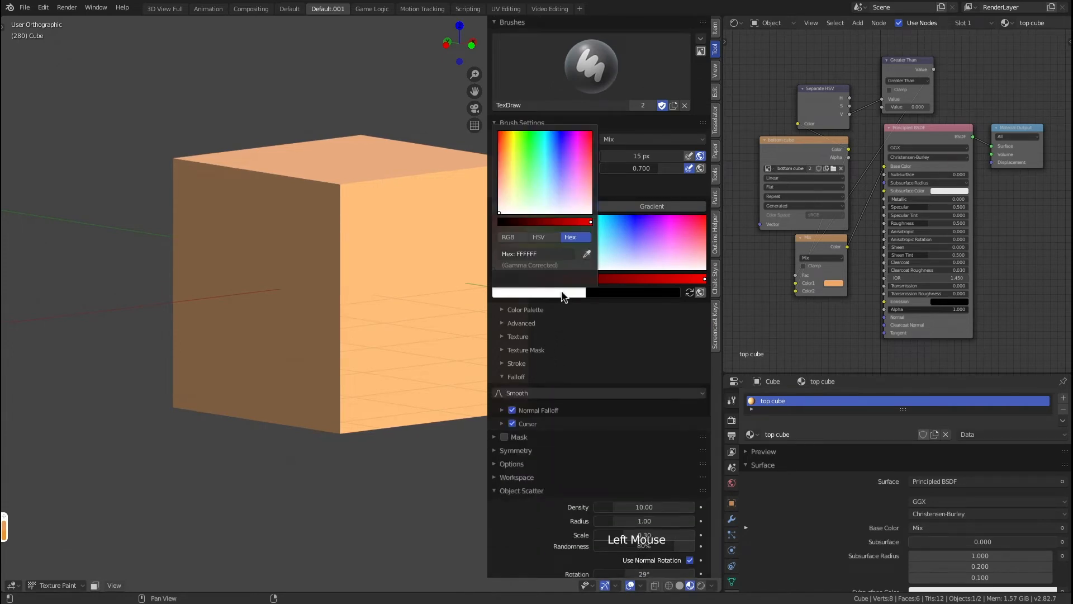
left_click(555, 293)
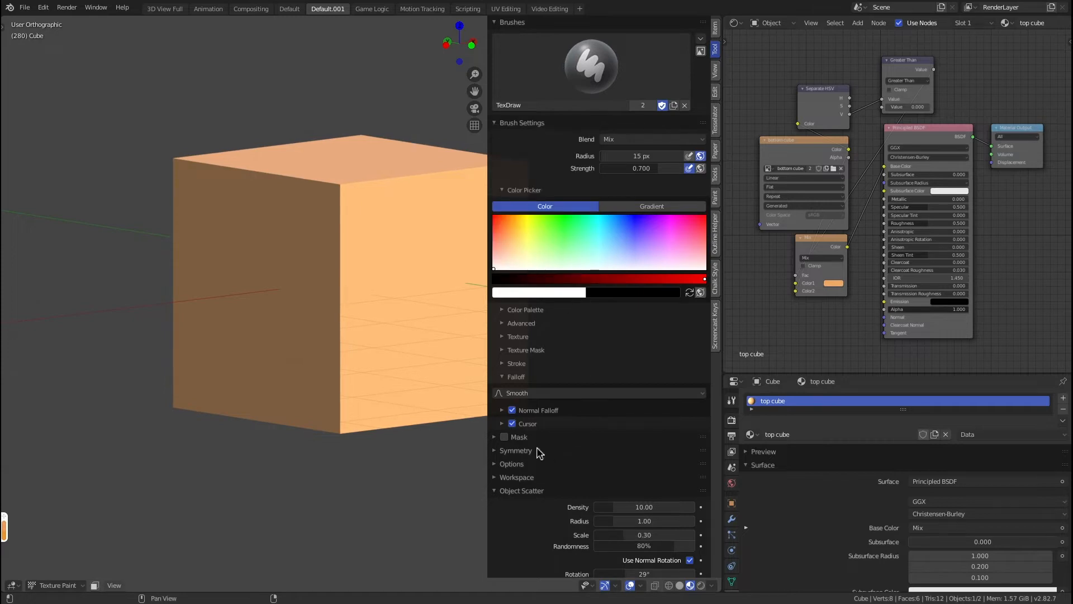
Step: Set the texture paint Bleed option to 10 px
scroll(539, 453, "down", 5)
left_click(509, 428)
scroll(669, 404, "down", 2)
left_click(669, 400)
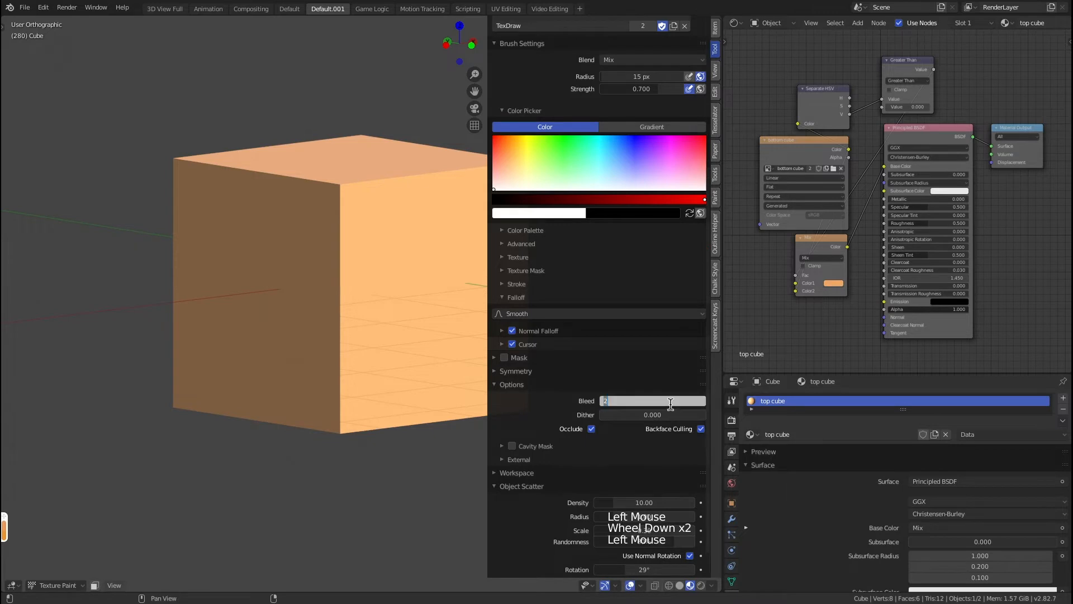
key("Return")
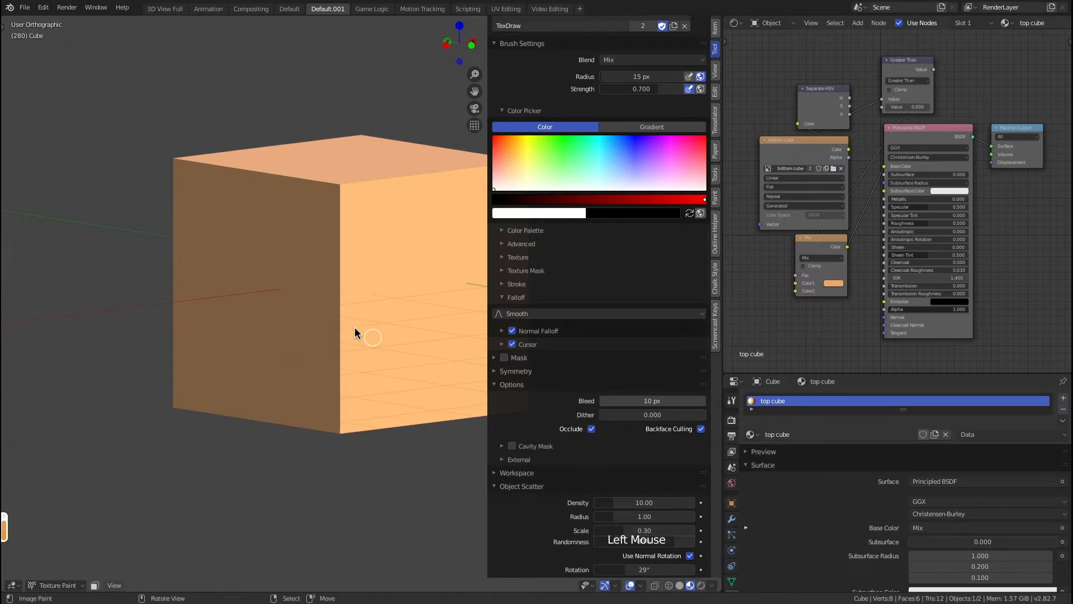
Step: Hide the brush settings and paint a winding white stroke on the cube's brighter side face
key("n")
mouse_move(458, 213)
left_mouse_down()
mouse_move(443, 233)
mouse_move(445, 393)
mouse_move(400, 270)
mouse_move(423, 213)
left_mouse_up()
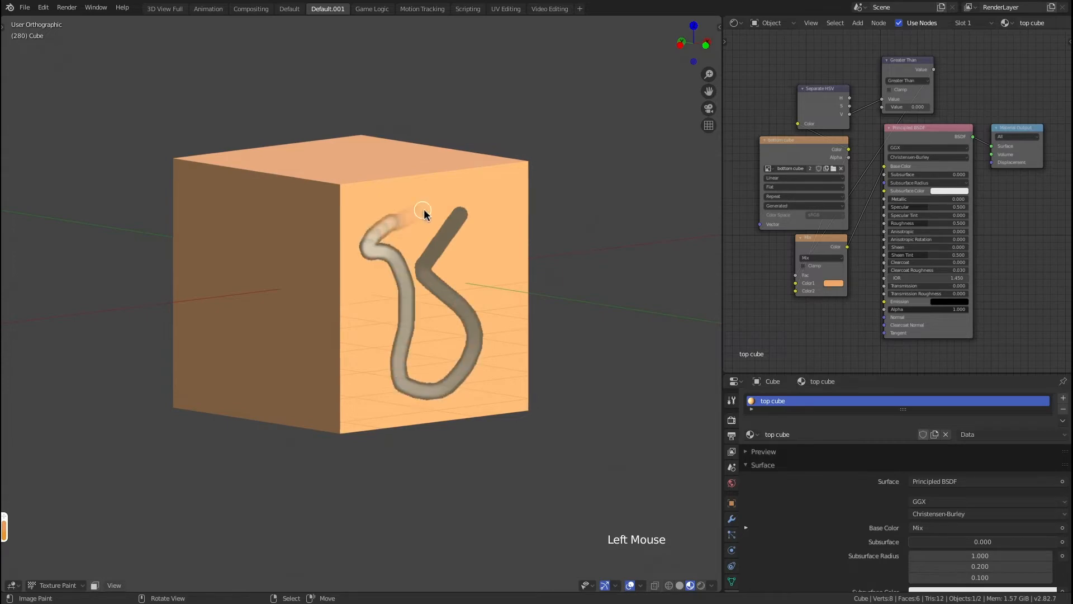
Step: Compare the painted stroke in Rendered and Solid shading, return to Material Preview and undo the stroke
key("z")
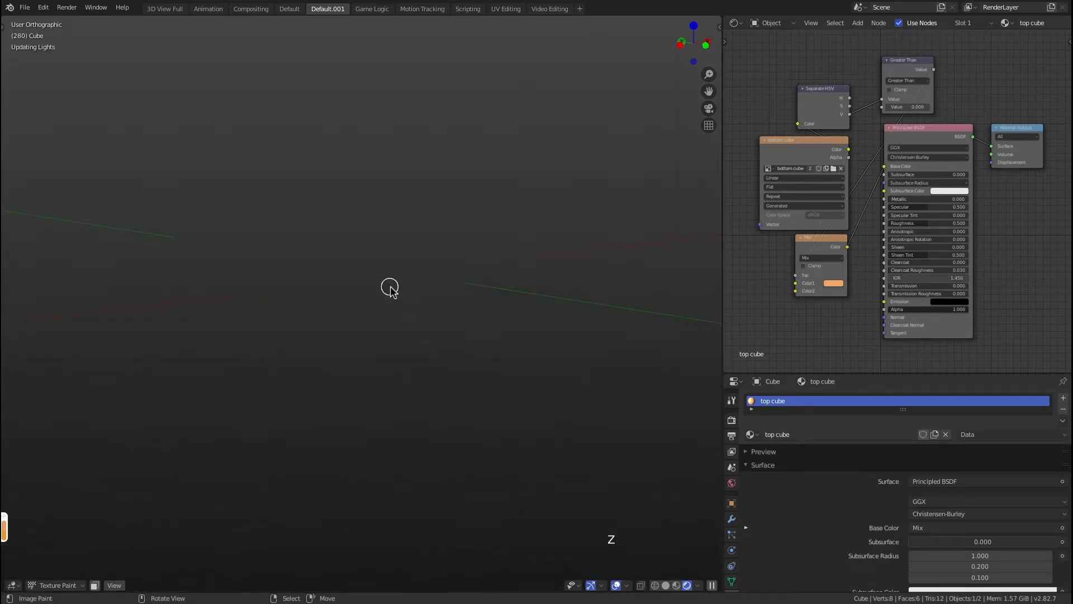
key("z")
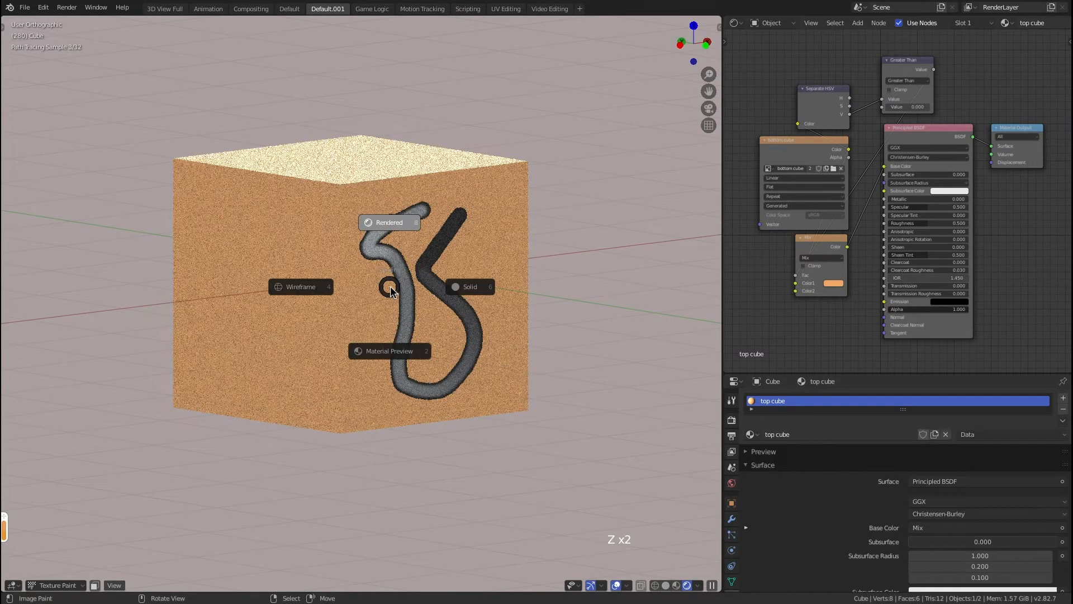
left_click(464, 289)
key("z")
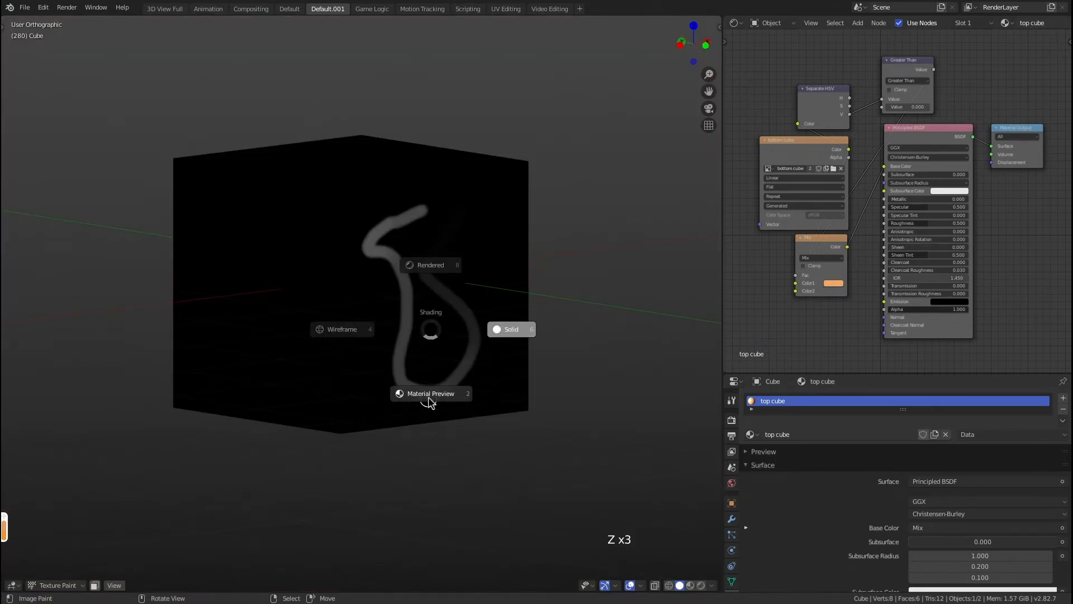
left_click(428, 396)
key("super+z")
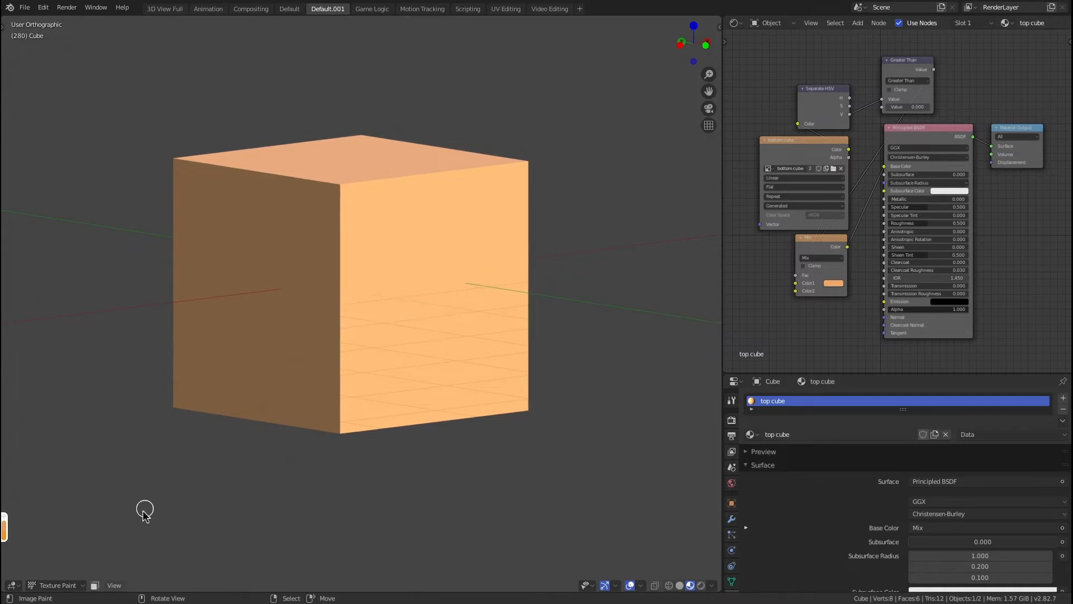
Step: Enter Edit Mode on the cube and flip the normals of all its faces
left_click(75, 585)
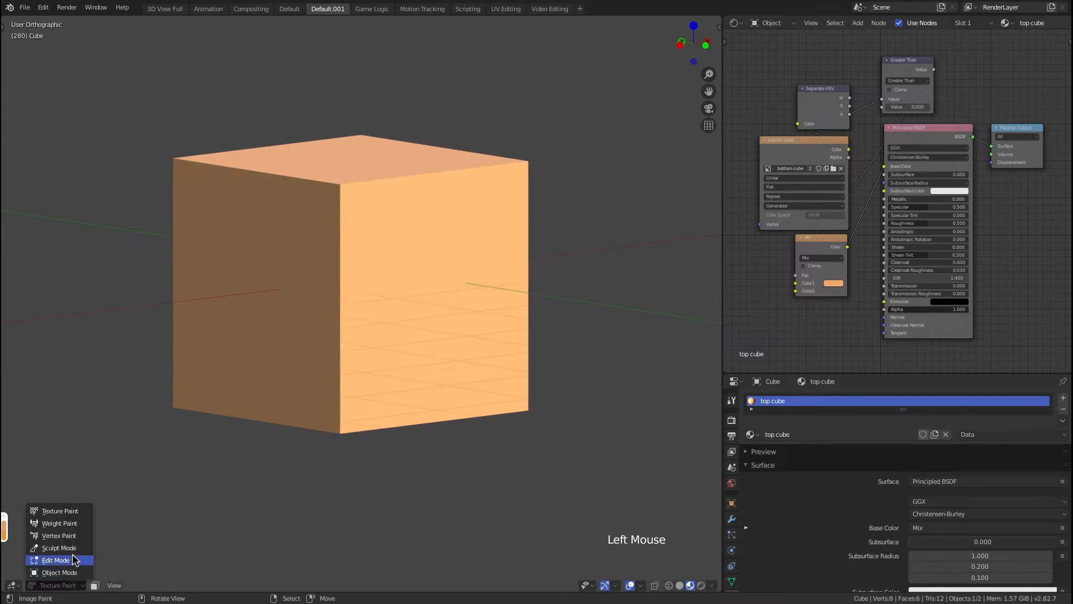
left_click(69, 560)
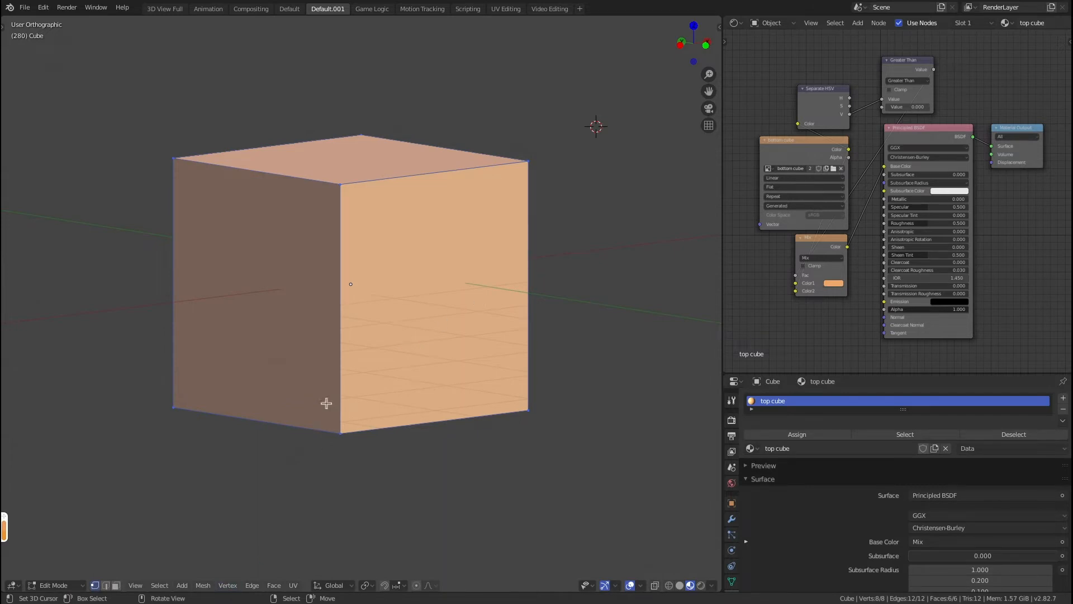
key("q")
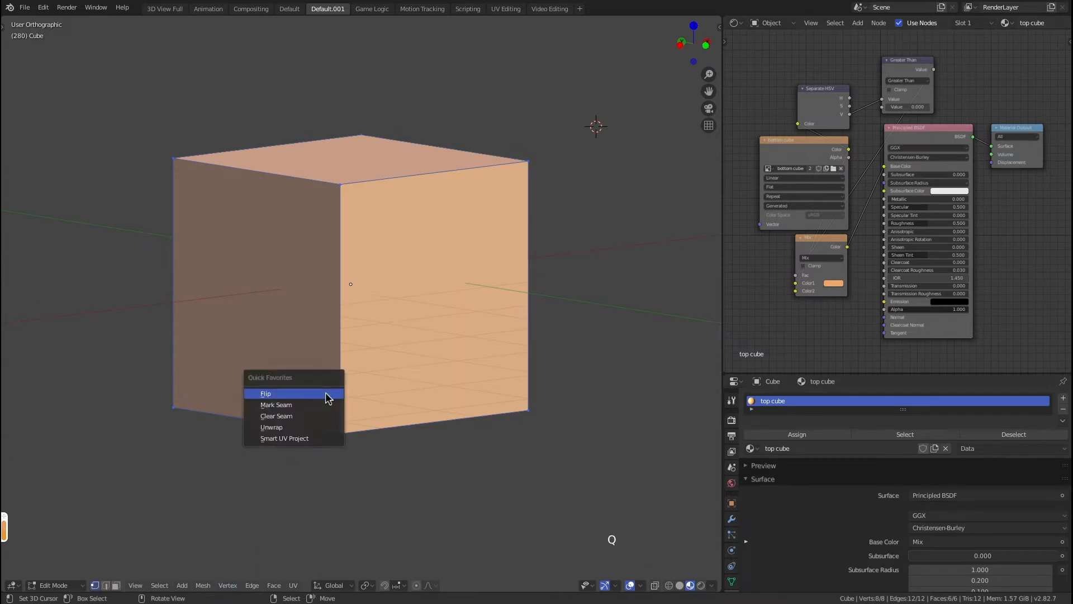
left_click(325, 394)
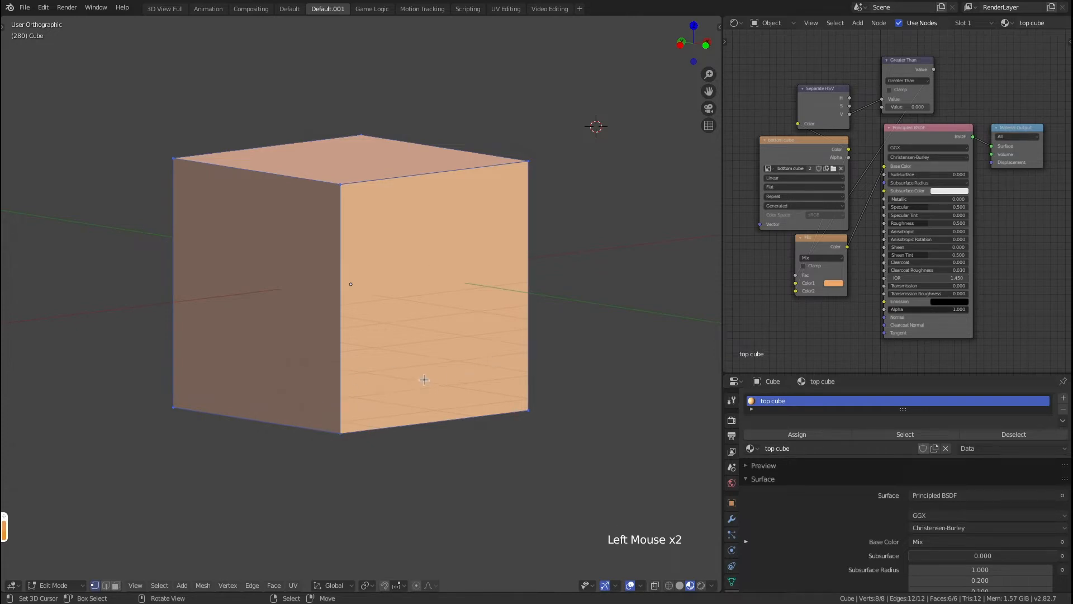
Step: Return to Texture Paint mode, try a short stroke on the cube's brighter side face with flipped normals, and undo it
key("Tab")
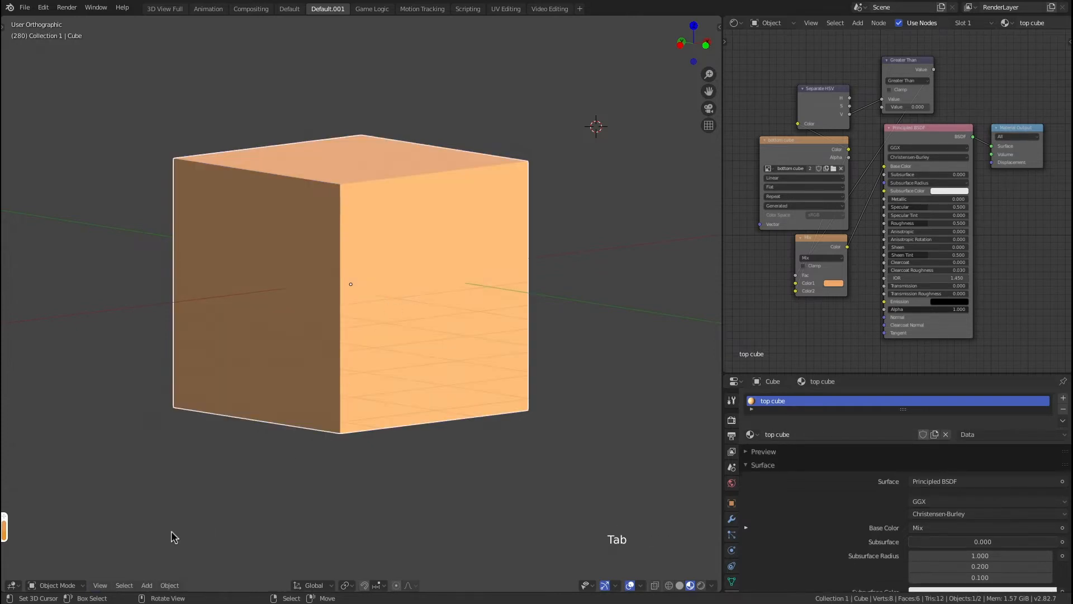
key("alt+a")
right_click(376, 323)
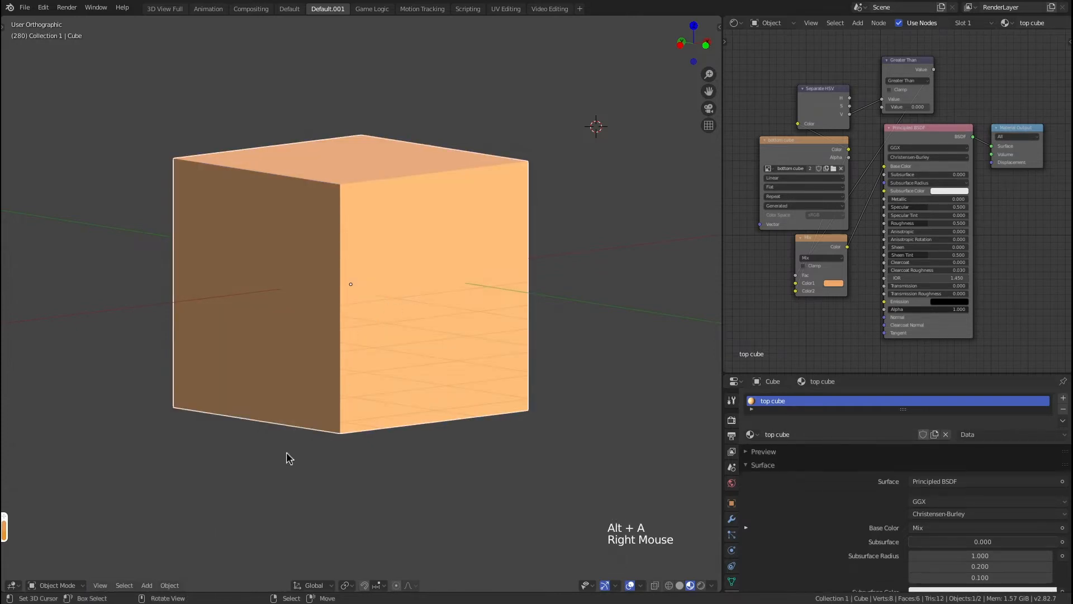
left_click(75, 589)
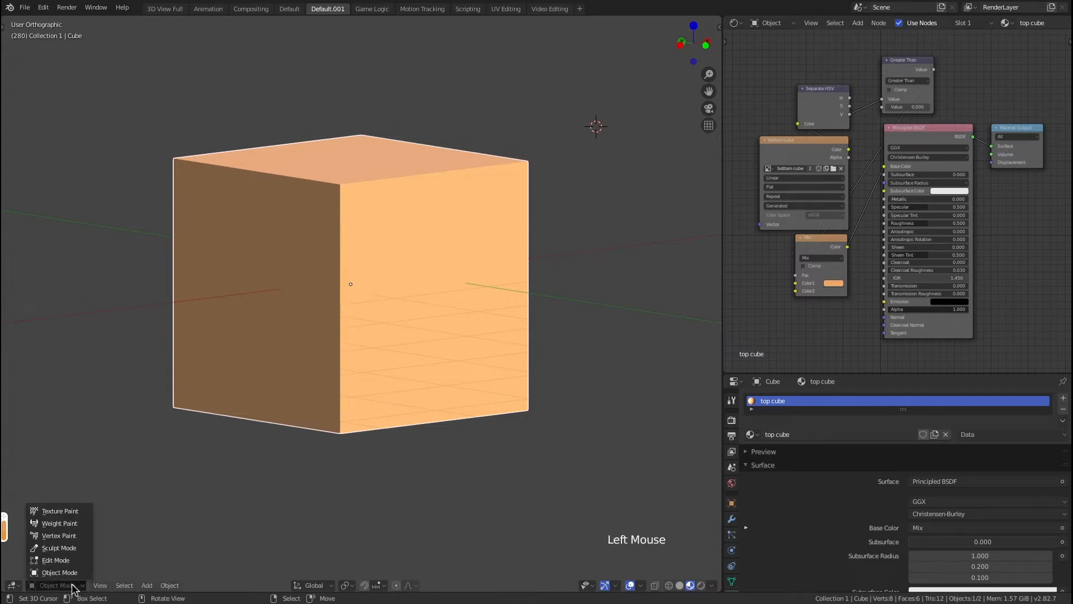
left_click(78, 512)
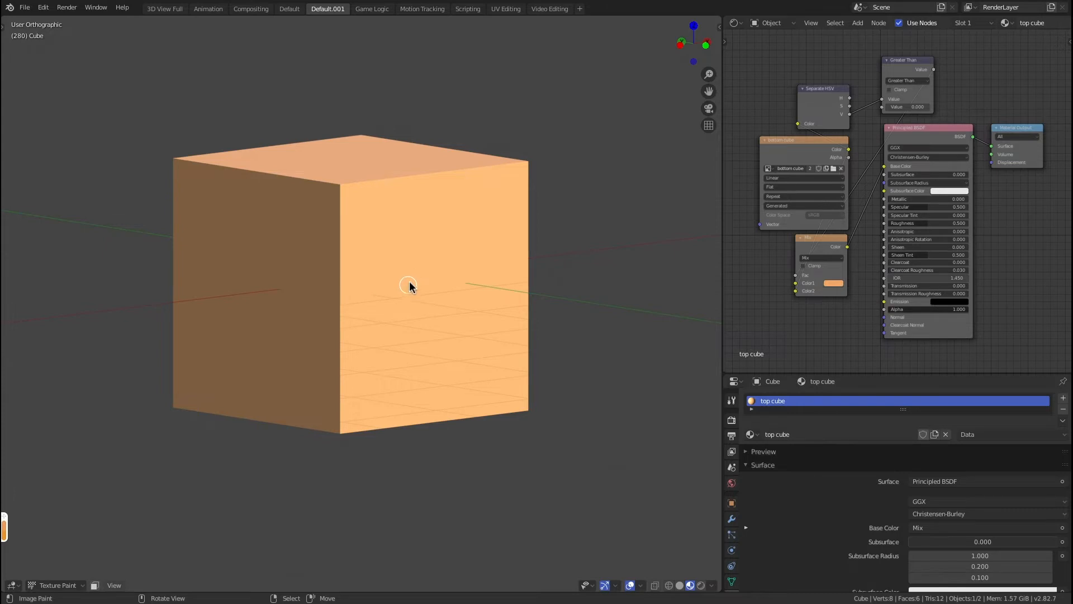
mouse_move(438, 230)
left_mouse_down()
mouse_move(431, 342)
mouse_move(417, 238)
mouse_move(449, 287)
left_mouse_up()
key("super+z")
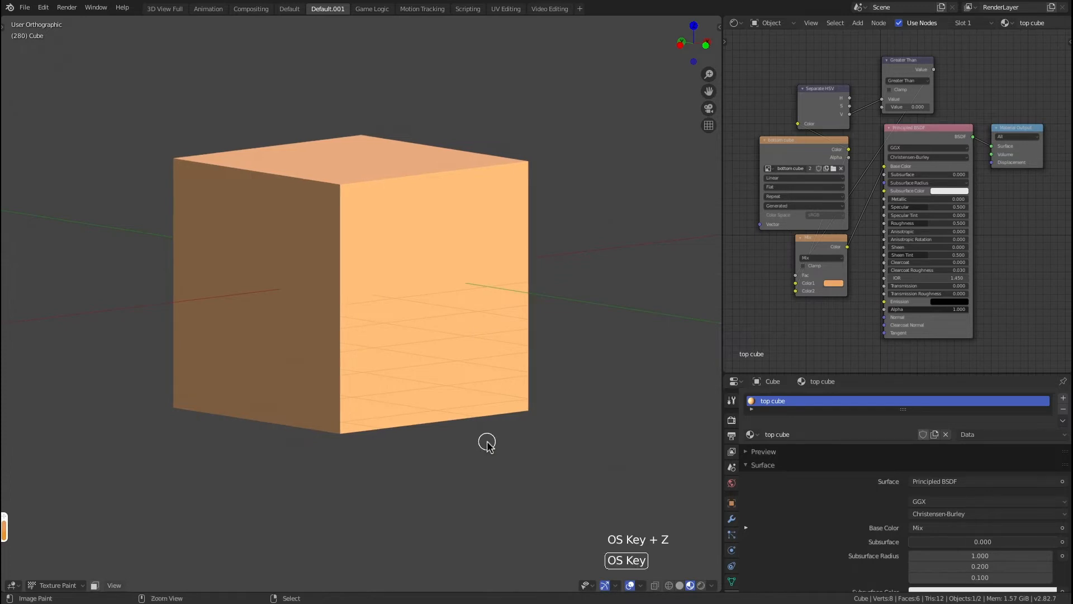
Step: Leave Texture Paint mode through Edit Mode and return the cube to Object Mode
left_click(53, 585)
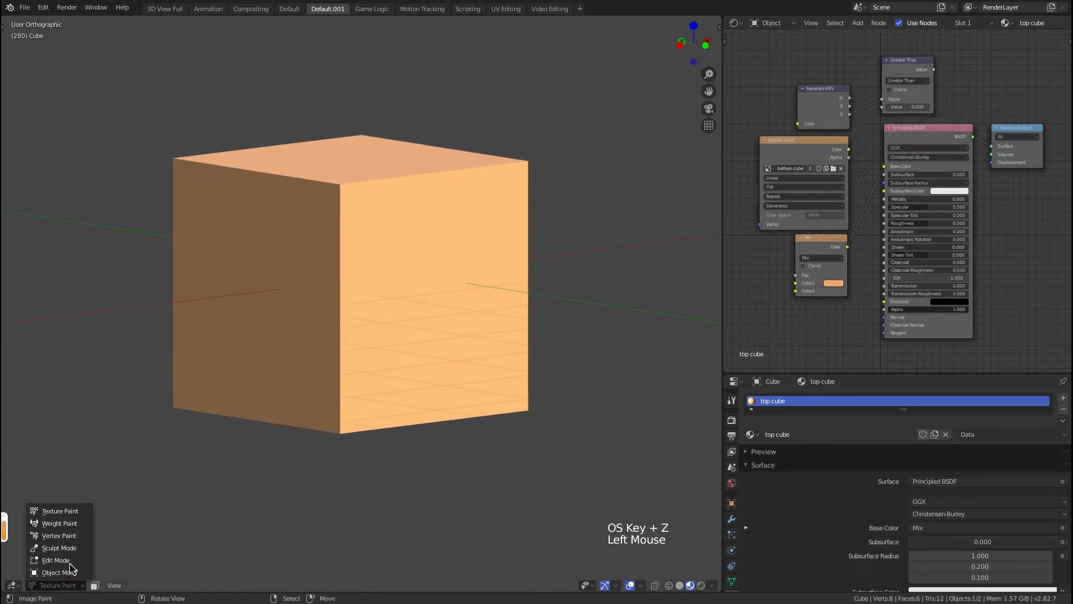
left_click(50, 521)
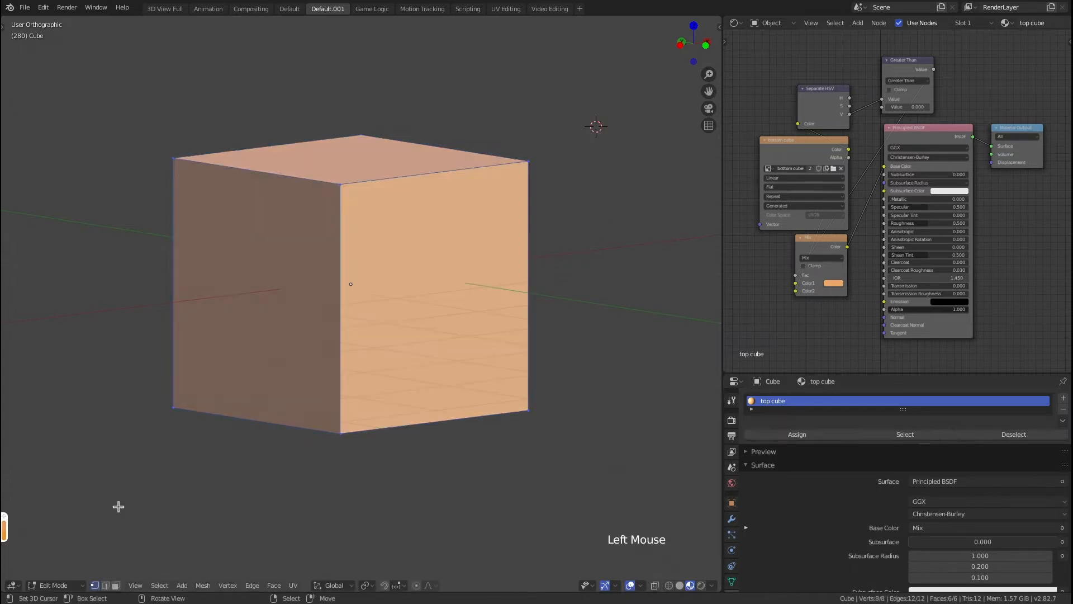
left_click(56, 586)
left_click(59, 572)
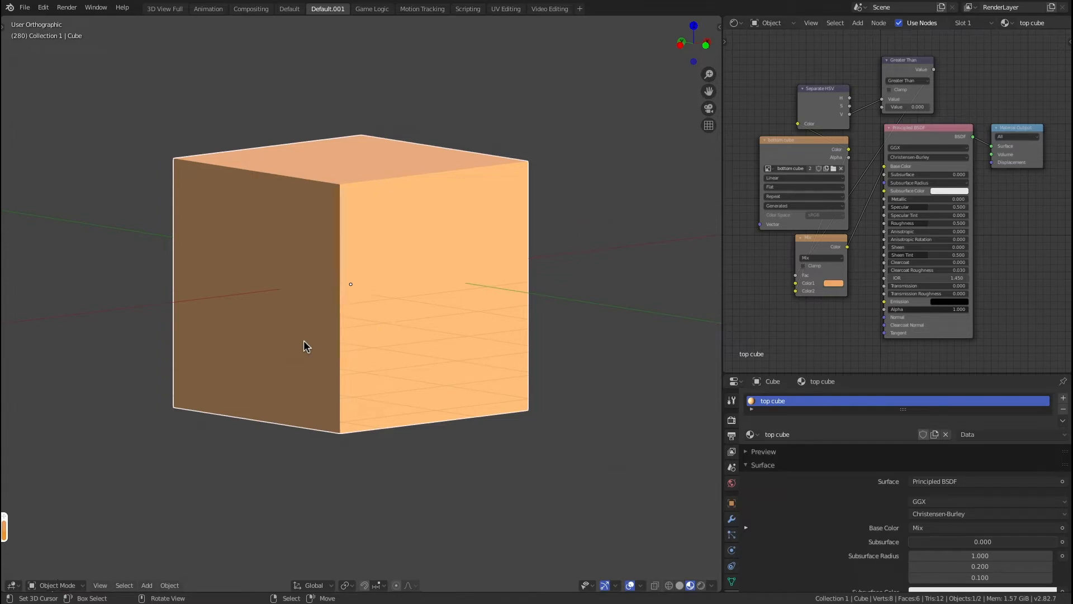
Step: Turn on the Face Orientation viewport overlay, toggling it off and on again to check the cube's normals
left_click(641, 585)
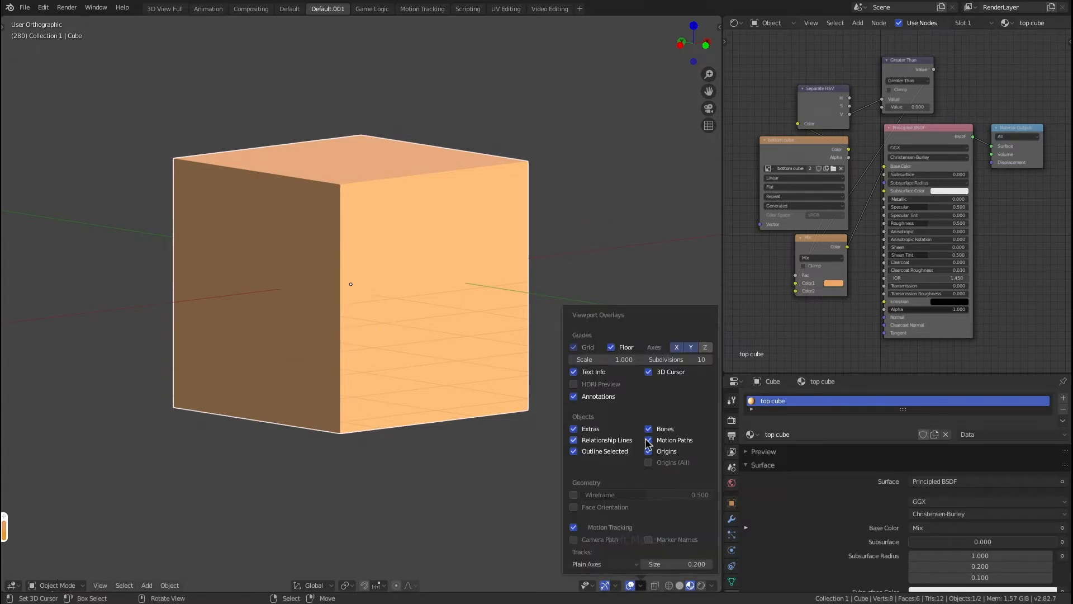
left_click(573, 507)
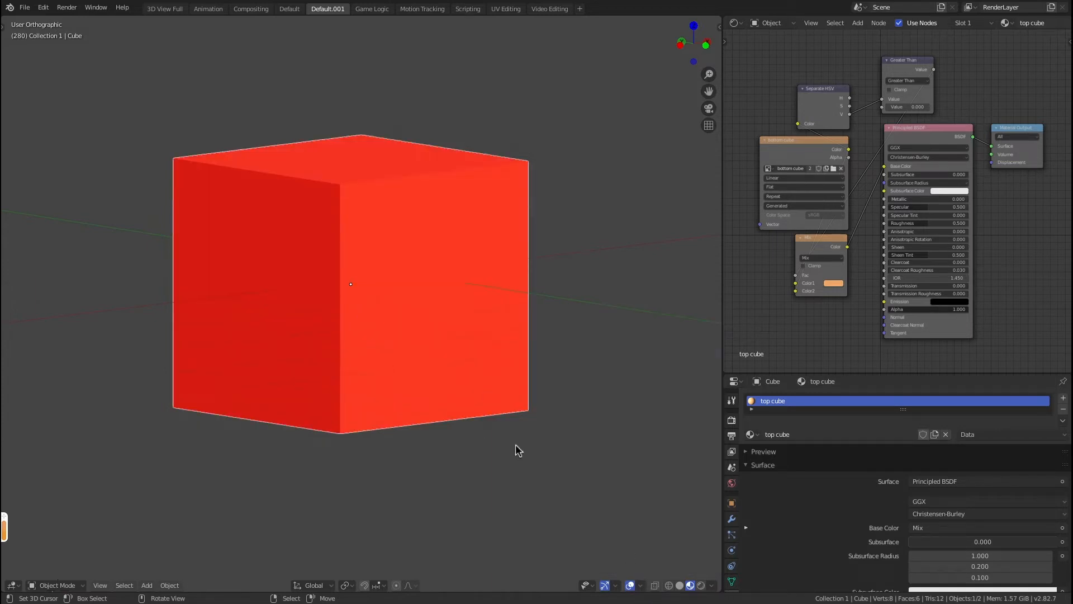
key("q")
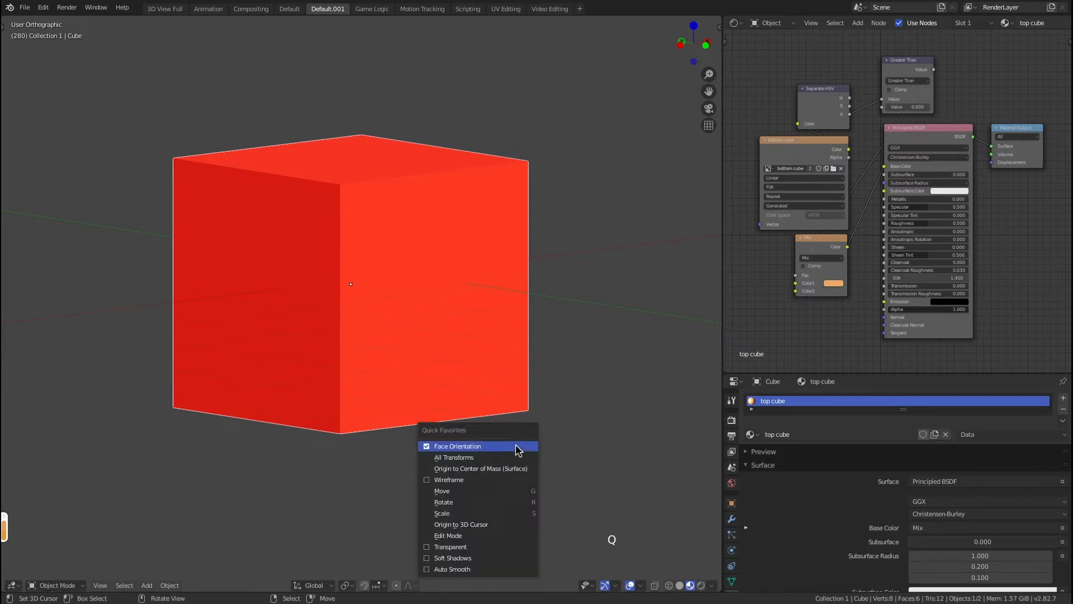
left_click(505, 447)
key("q")
left_click(505, 448)
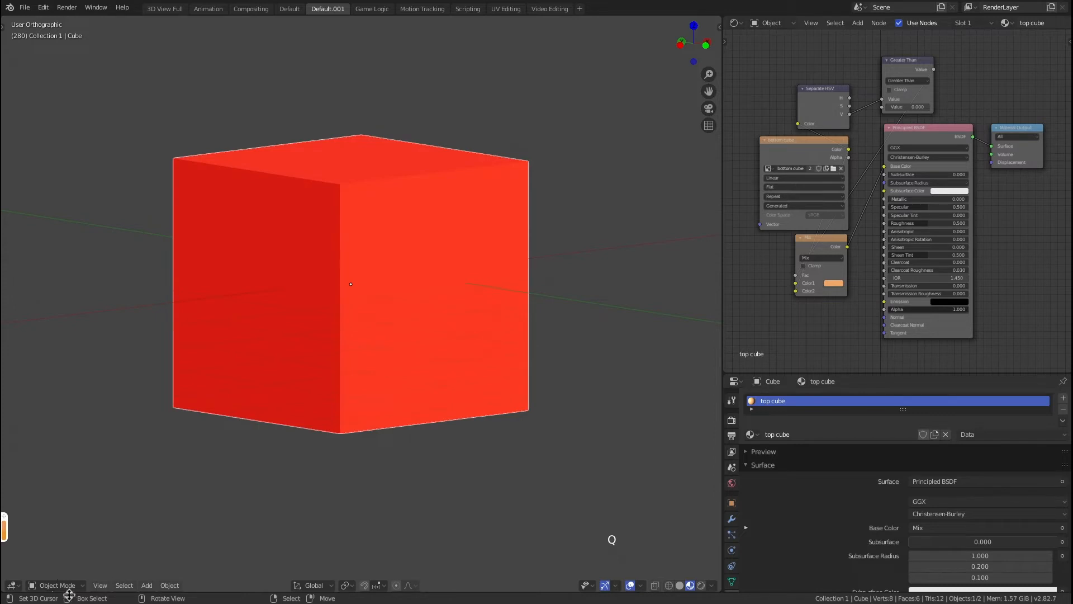
Step: Enter Edit Mode and flip the normals of all the cube's faces so they point outward
left_click(56, 586)
left_click(56, 565)
key("Tab")
key("Tab")
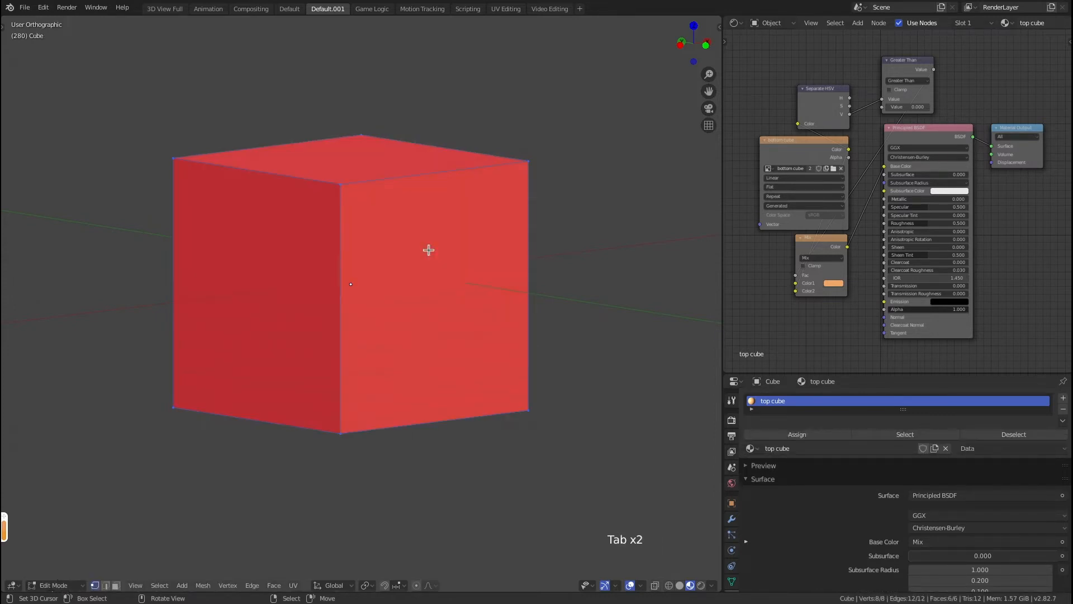
key("q")
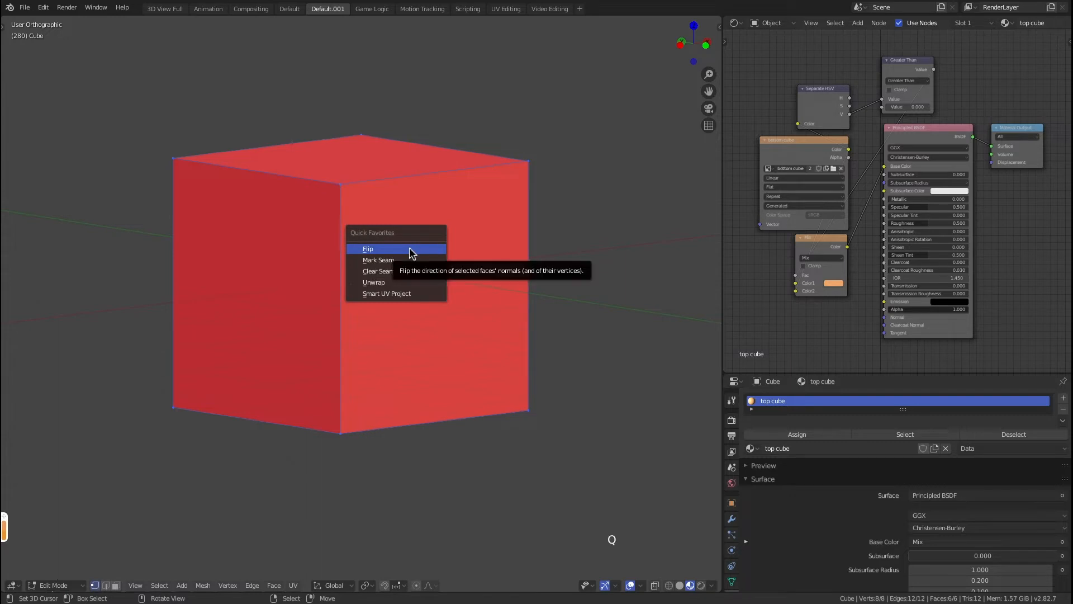
left_click(412, 252)
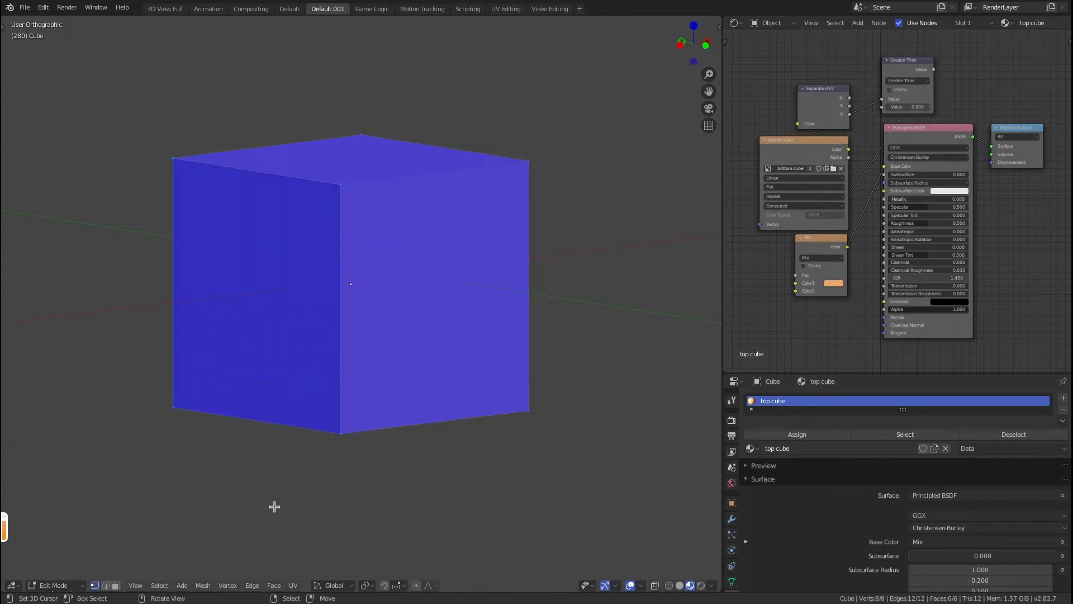
Step: Return the cube to Object Mode and turn off the Face Orientation overlay
left_click(58, 584)
left_click(58, 575)
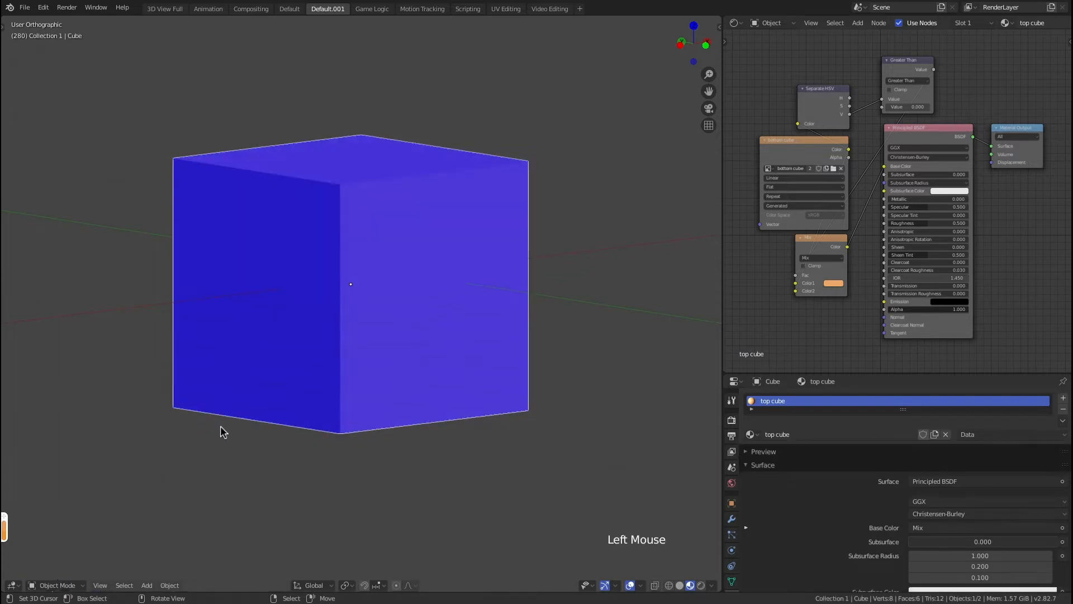
key("q")
left_click(187, 410)
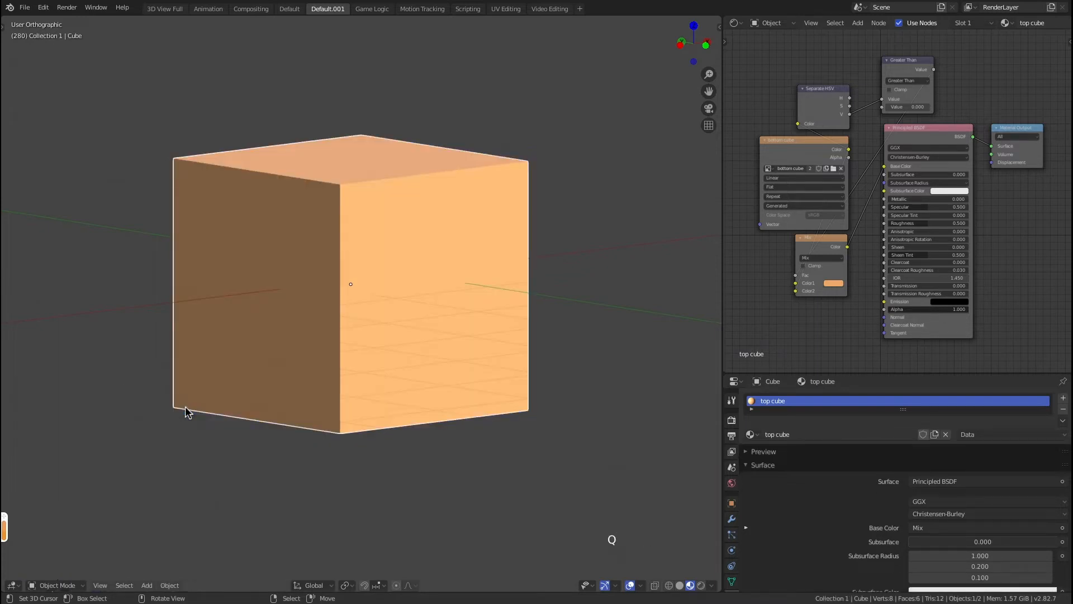
Step: Switch to Texture Paint mode, test a zigzag stroke from the cube's top edge down its brighter side face, and undo it
left_click(409, 258)
left_click(412, 261)
left_click(78, 585)
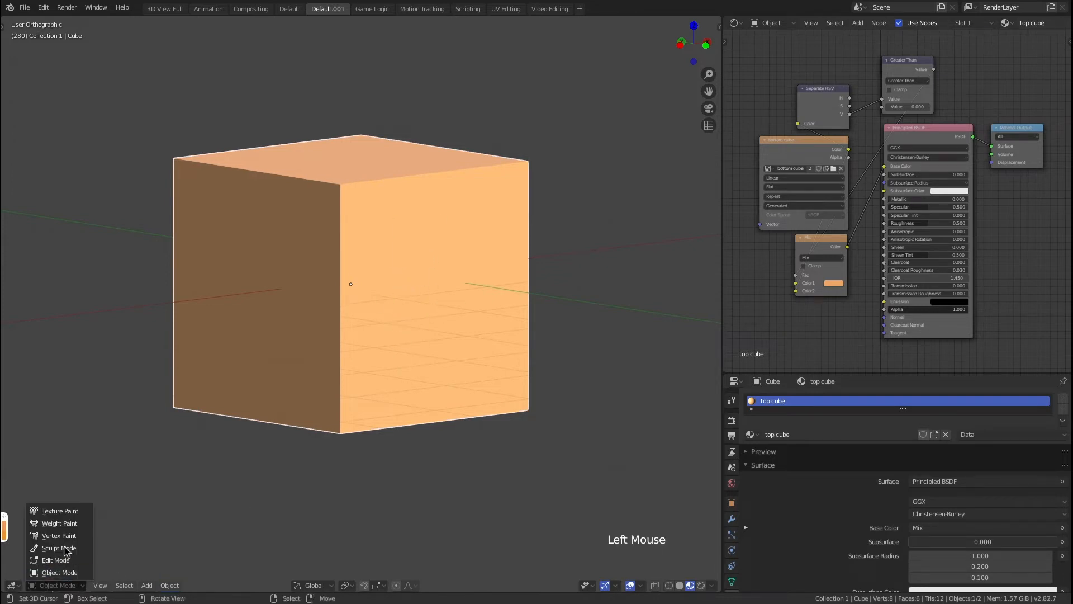
left_click(55, 510)
mouse_move(485, 145)
left_mouse_down()
mouse_move(424, 259)
mouse_move(489, 337)
mouse_move(512, 337)
left_mouse_up()
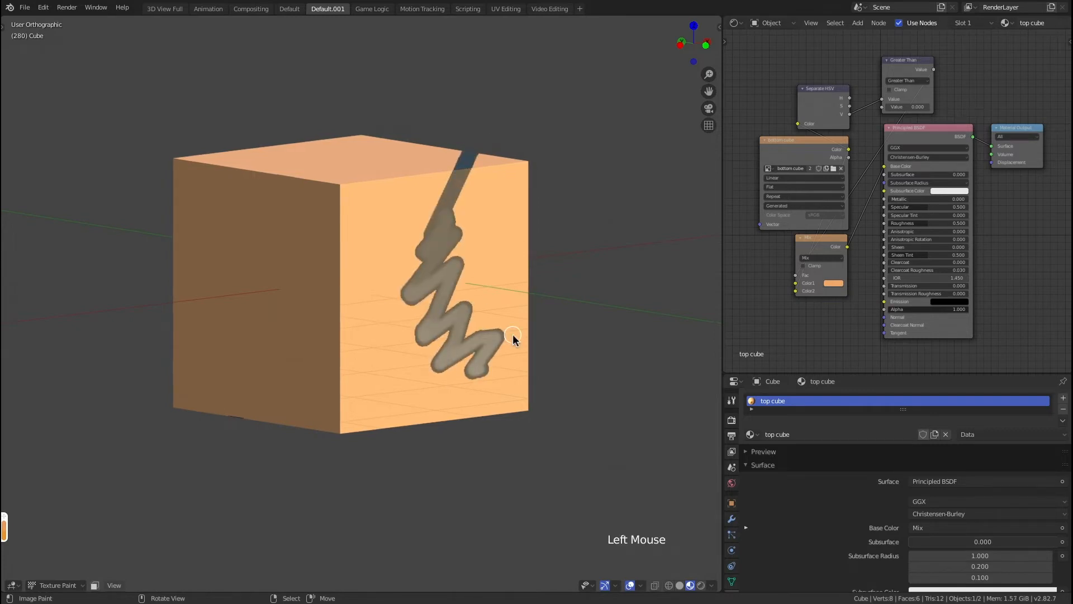
key("super+z")
Step: In Edit Mode with face selection, subdivide the cube's brighter side face into four quads
left_click(48, 585)
left_click(54, 561)
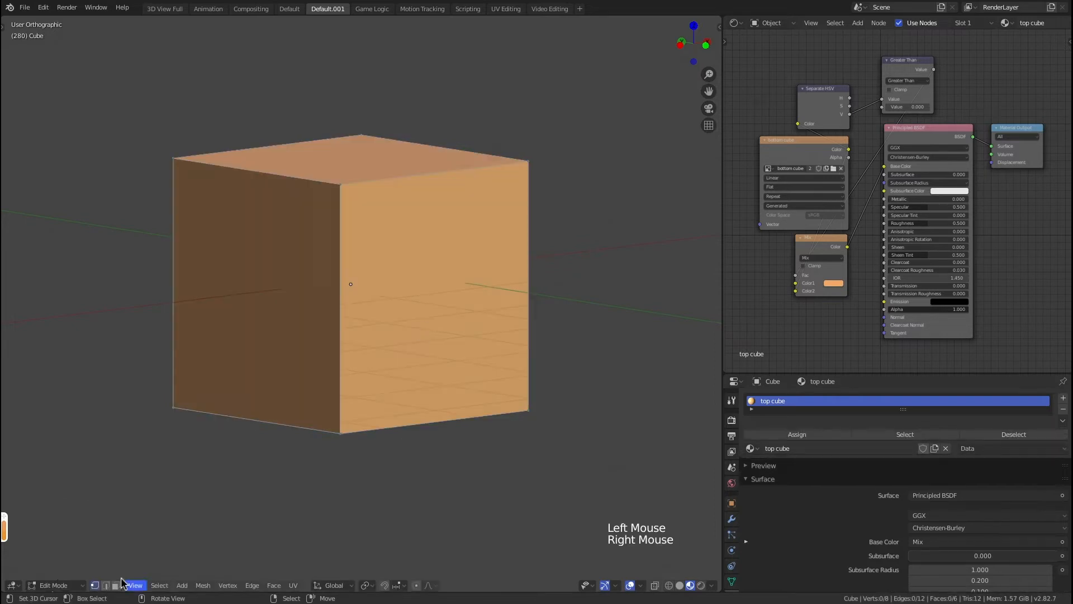
left_click(486, 271)
right_click(486, 271)
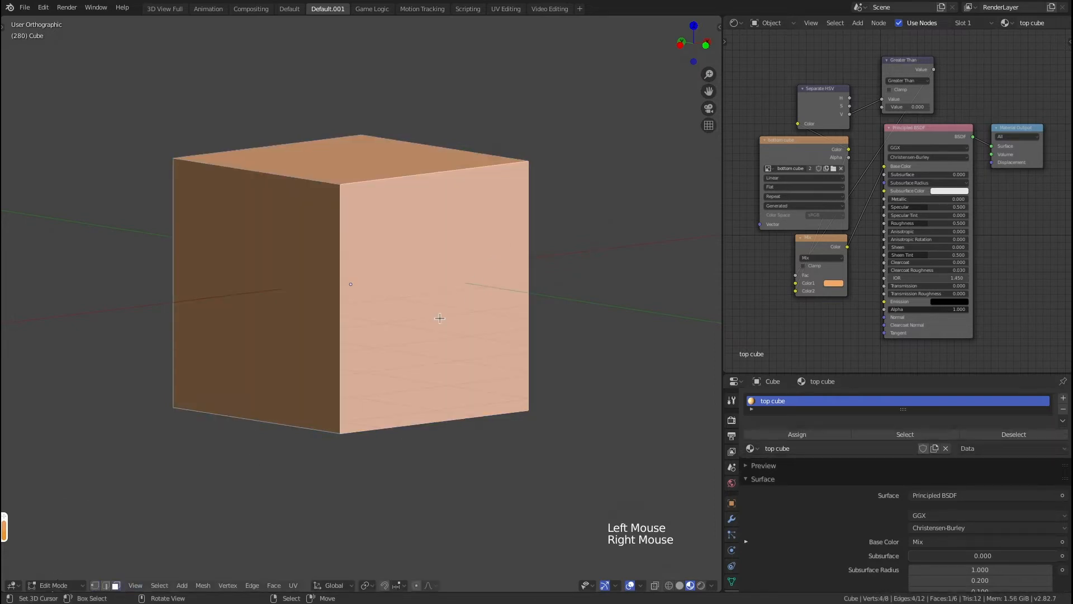
key("w")
left_click(450, 338)
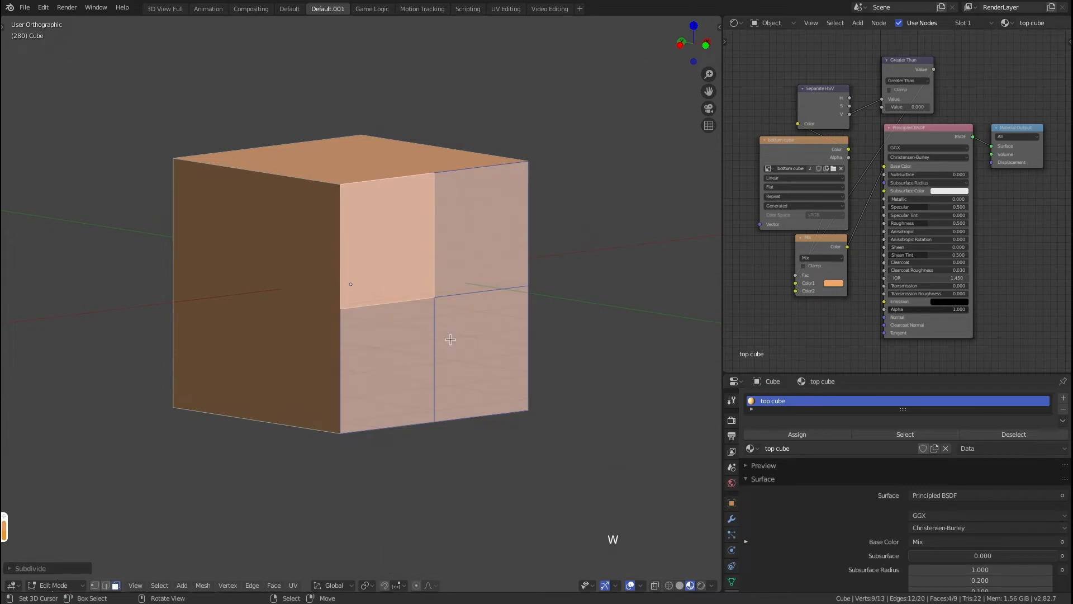
Step: Inset the lower quad next to the cube's front vertical edge and extrude it inward to form a square recess
right_click(390, 361)
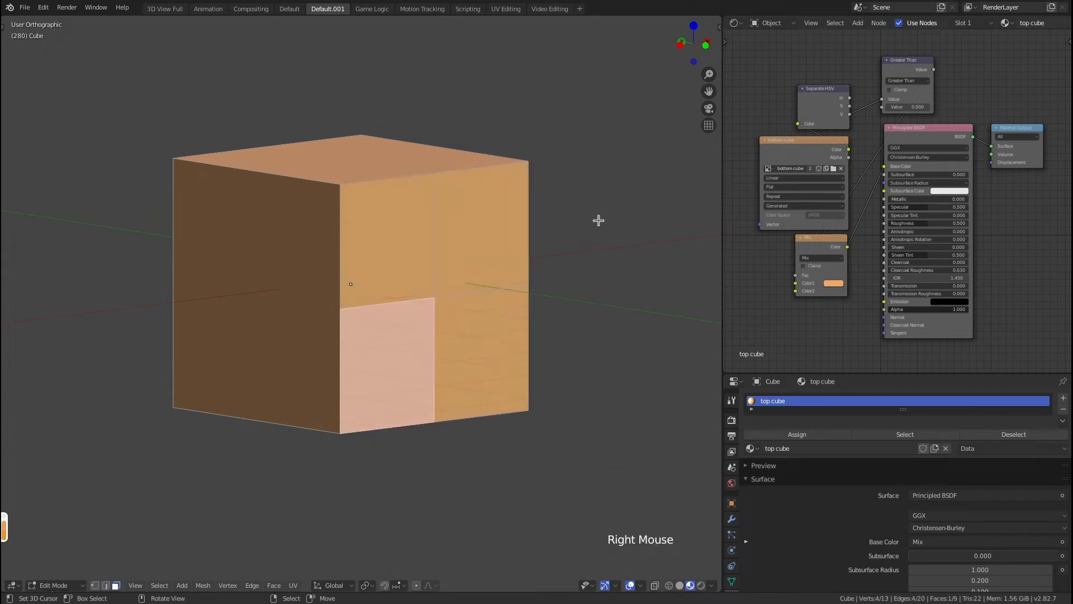
key("i")
left_click(580, 230)
key("e")
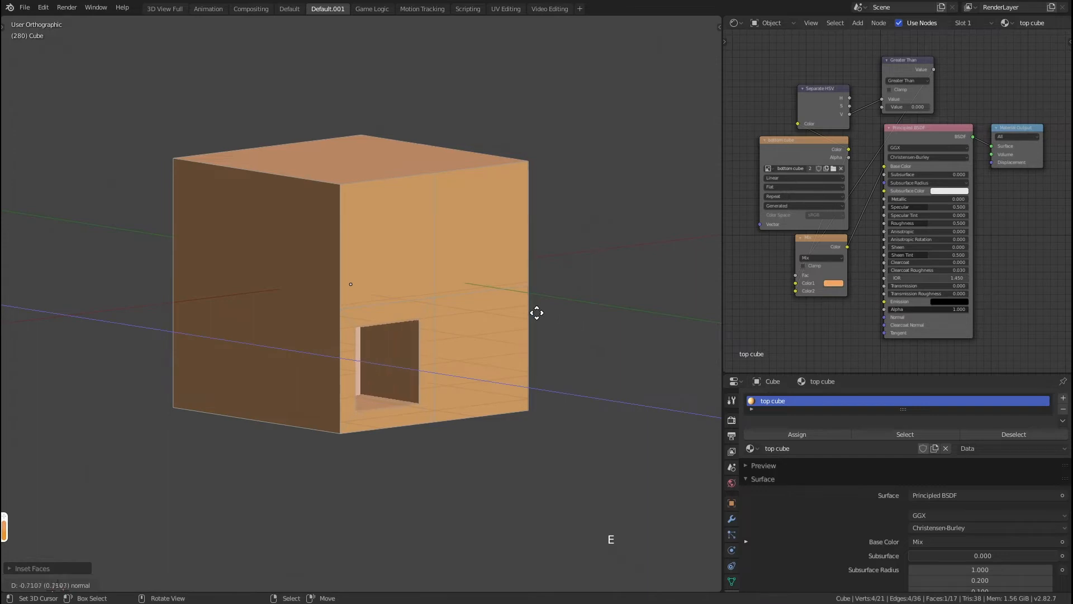
left_click(466, 356)
Step: Inset the recess's back face and extrude it outward about 1.7 so a block projects from the cube
key("i")
left_click(480, 286)
key("e")
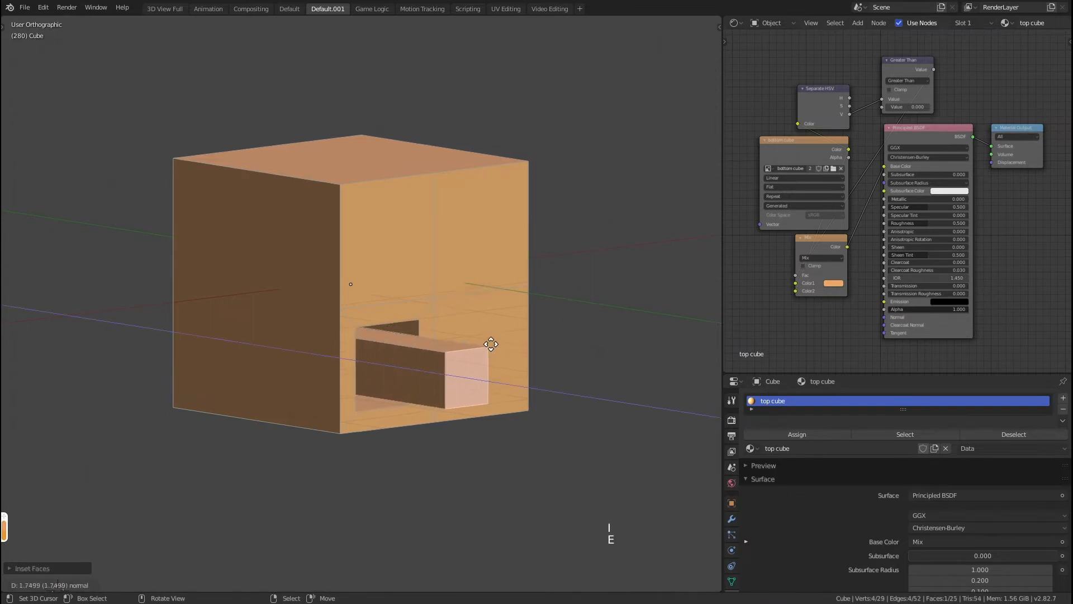
left_click(488, 353)
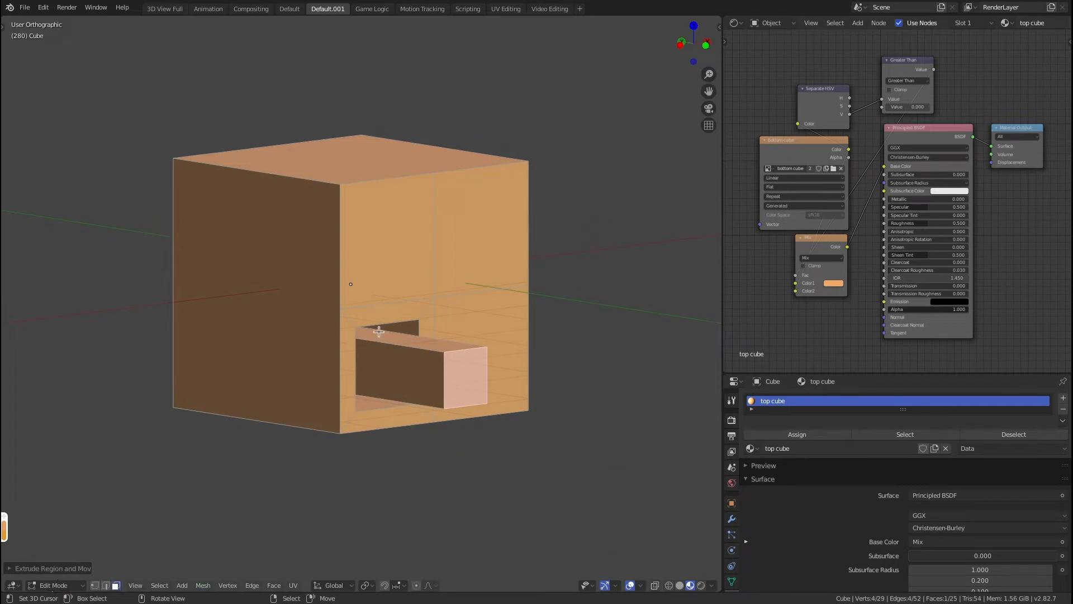
Step: Dismiss the quick favourites and return the modified cube to Object Mode
key("q")
key("Escape")
left_click(55, 586)
left_click(59, 573)
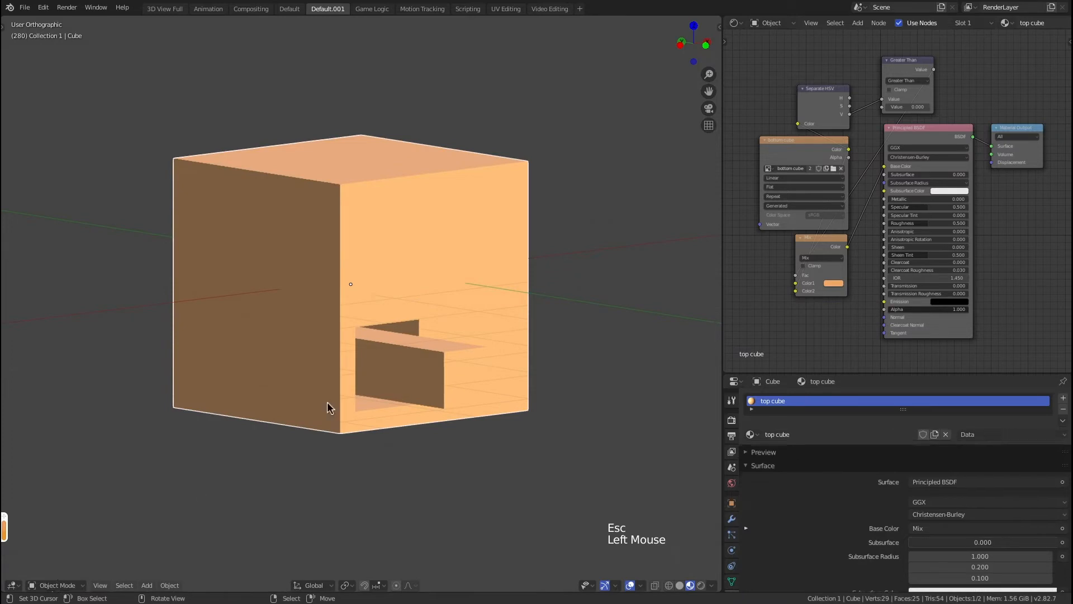
Step: Check the modified cube's normals with the Face Orientation overlay and turn the overlay off again
key("q")
left_click(353, 383)
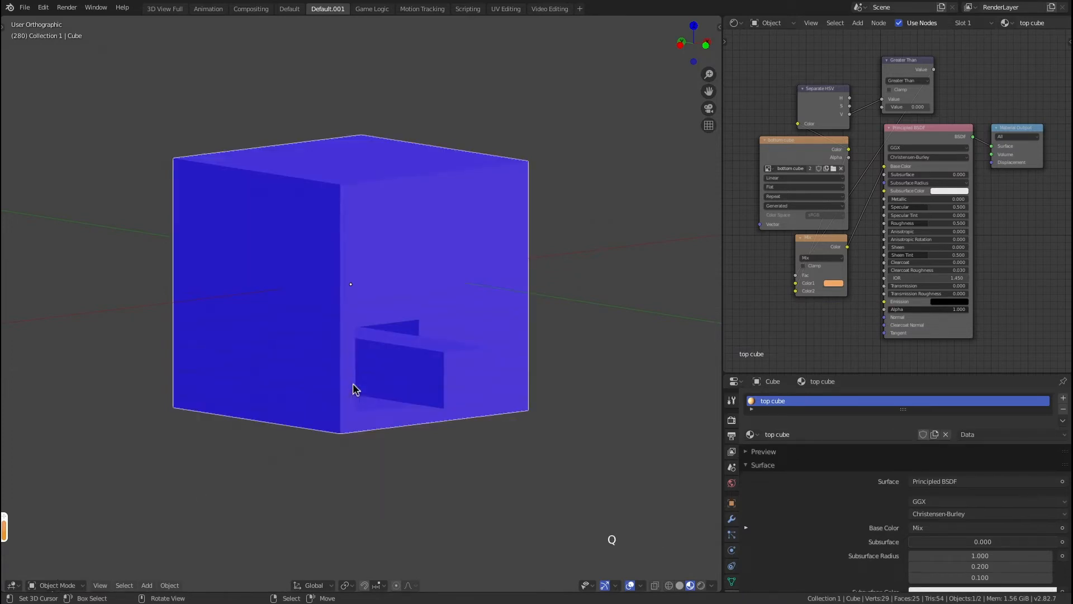
key("q")
left_click(312, 385)
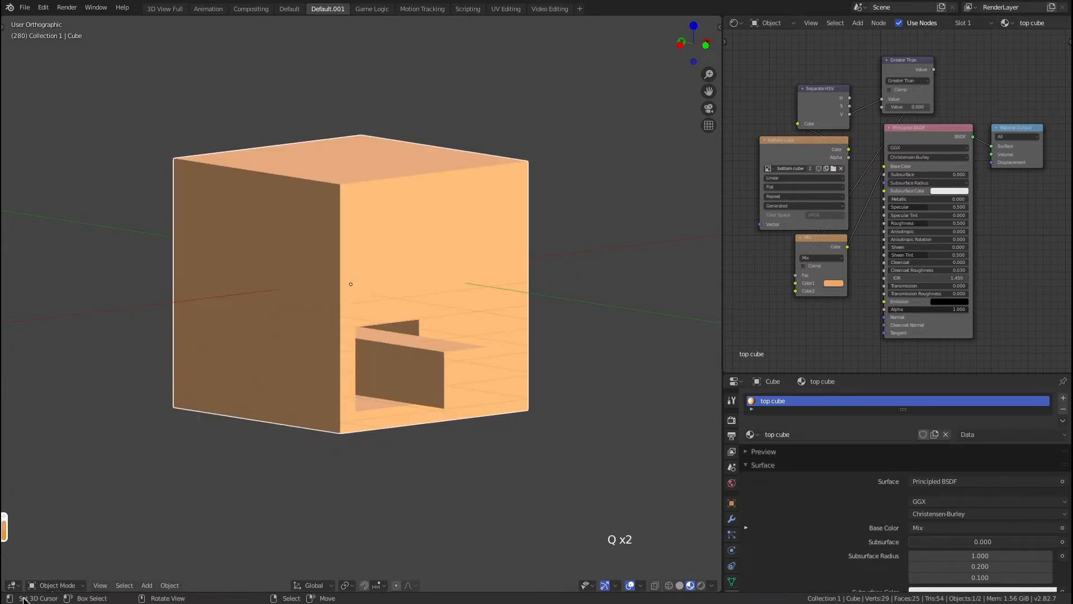
Step: In Edit Mode, select the projecting block's five exposed faces, flip their normals and clear the selection
left_click(59, 585)
left_click(60, 560)
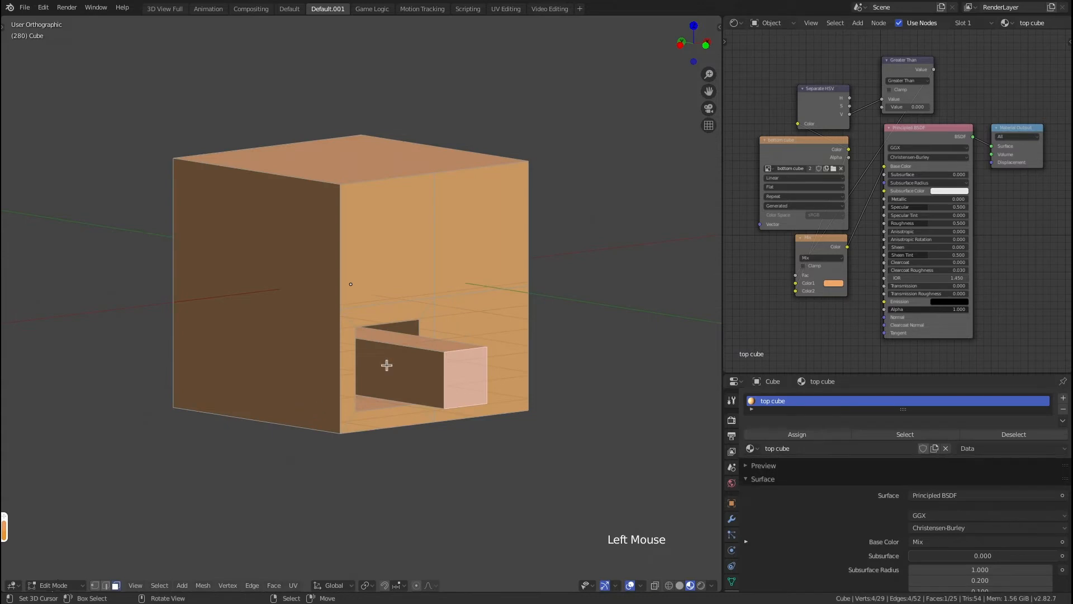
right_click(411, 347)
right_click(420, 345, "shift")
middle_click_drag(471, 364, 279, 305)
right_click(364, 345, "shift")
right_click(316, 374, "shift")
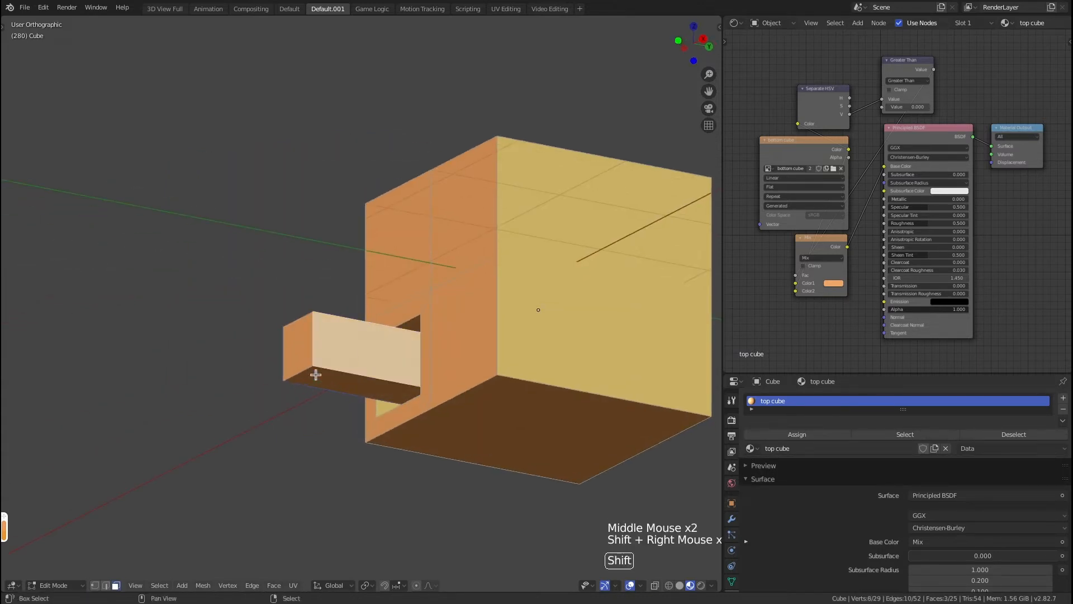
right_click(298, 347, "shift")
key("q")
left_click(299, 346)
middle_click_drag(225, 292, 390, 338)
key("alt+a")
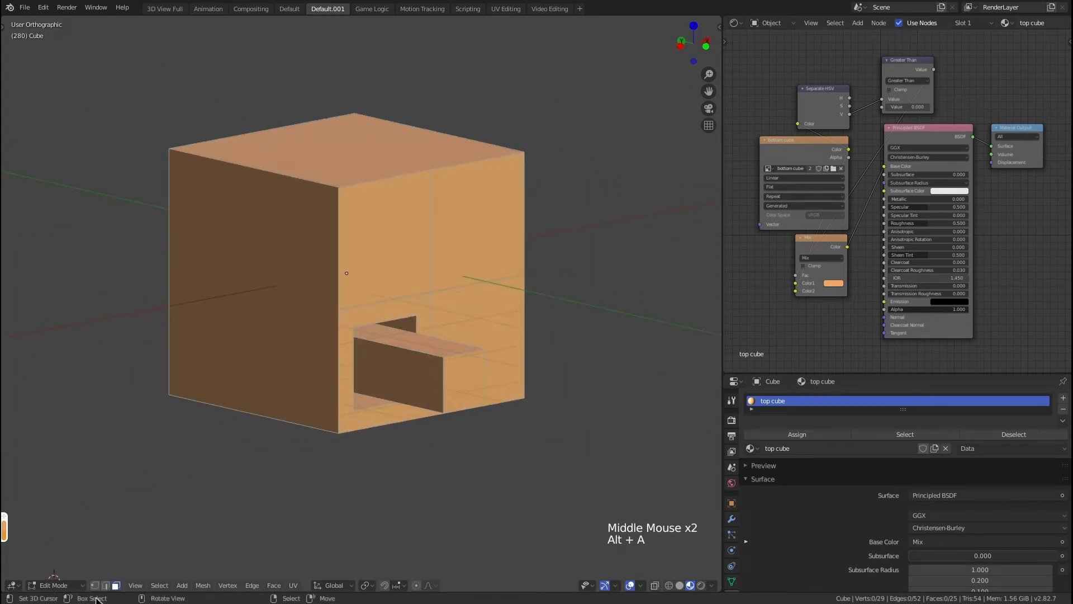
Step: In Texture Paint mode, test a stroke across the projecting block and the cube's side, and undo it
left_click(54, 585)
left_click(56, 510)
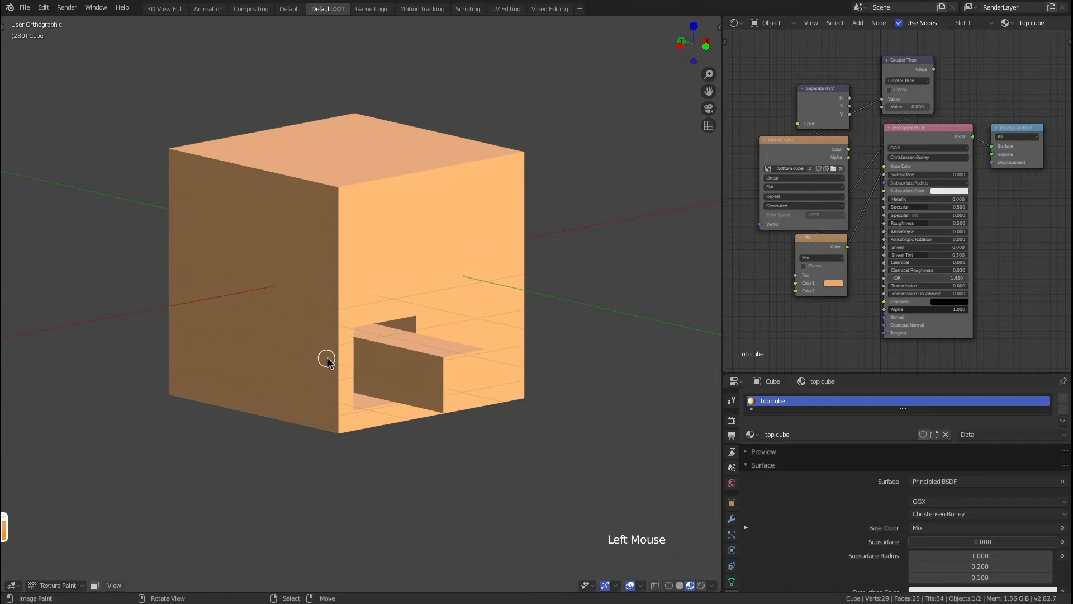
mouse_move(367, 386)
left_mouse_down()
mouse_move(410, 275)
mouse_move(402, 234)
mouse_move(461, 317)
mouse_move(444, 413)
mouse_move(358, 407)
mouse_move(363, 281)
mouse_move(377, 253)
mouse_move(401, 322)
mouse_move(438, 298)
mouse_move(426, 287)
left_mouse_up()
key("super+z")
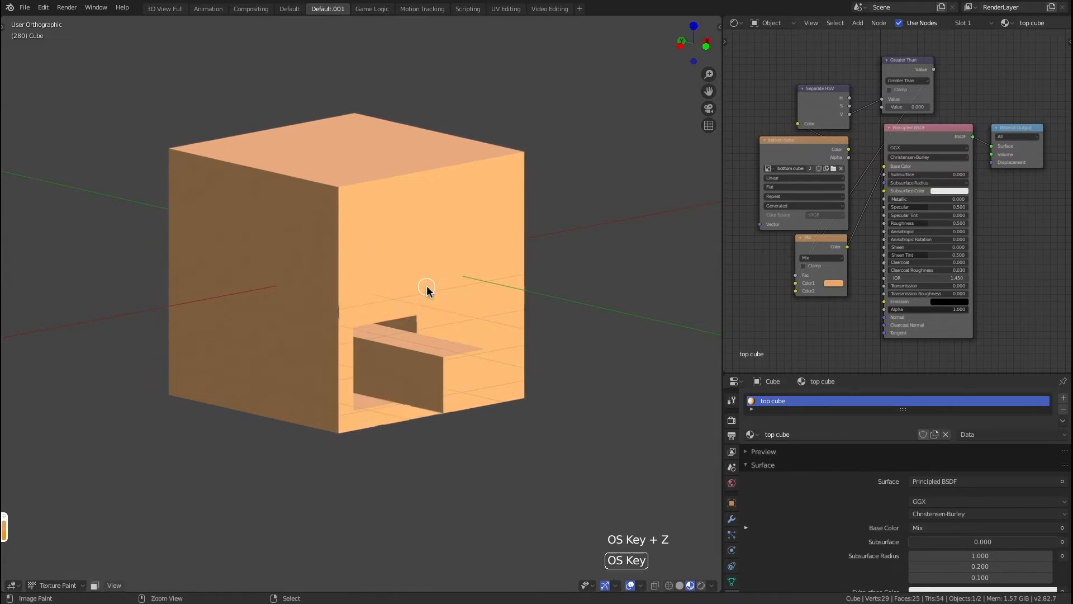
Step: Return the cube to Object Mode and turn on the Face Orientation overlay
scroll(409, 336, "up", 1)
scroll(408, 336, "up", 2)
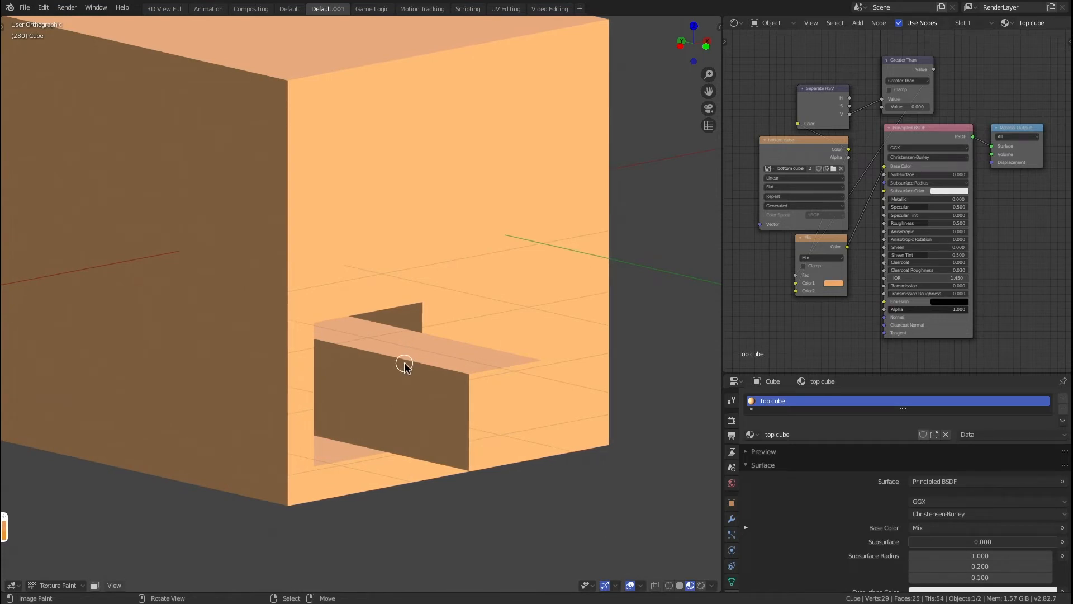
left_click(65, 585)
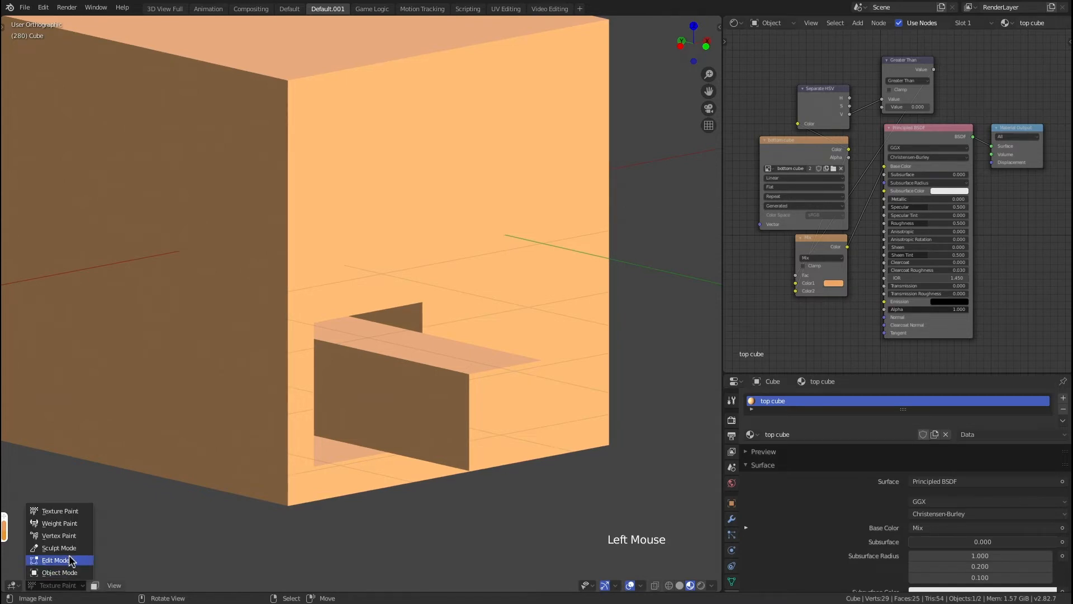
left_click(56, 560)
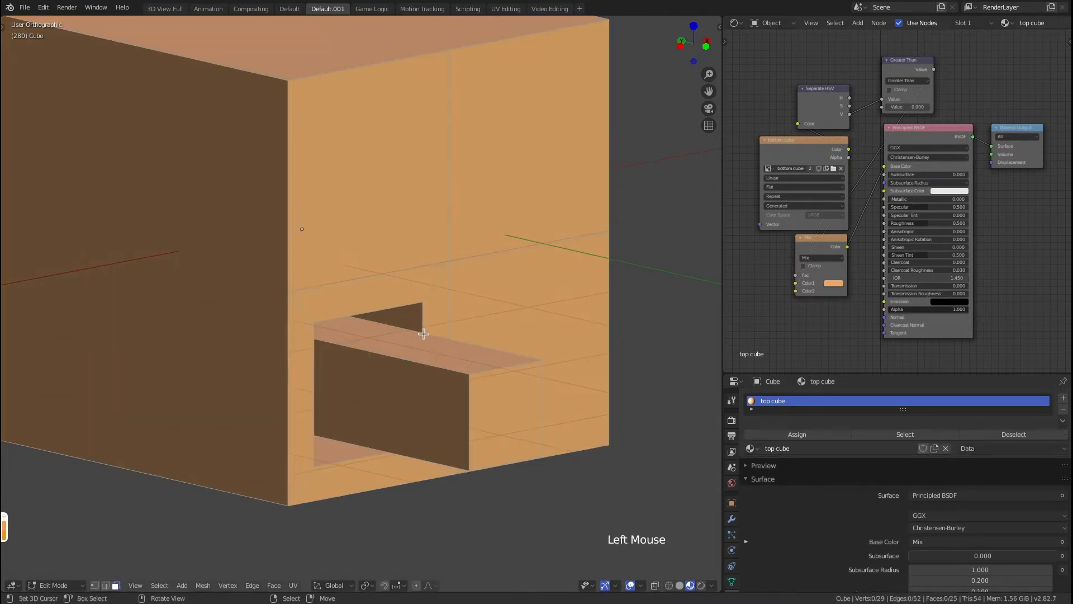
left_click(60, 585)
left_click(77, 575)
key("q")
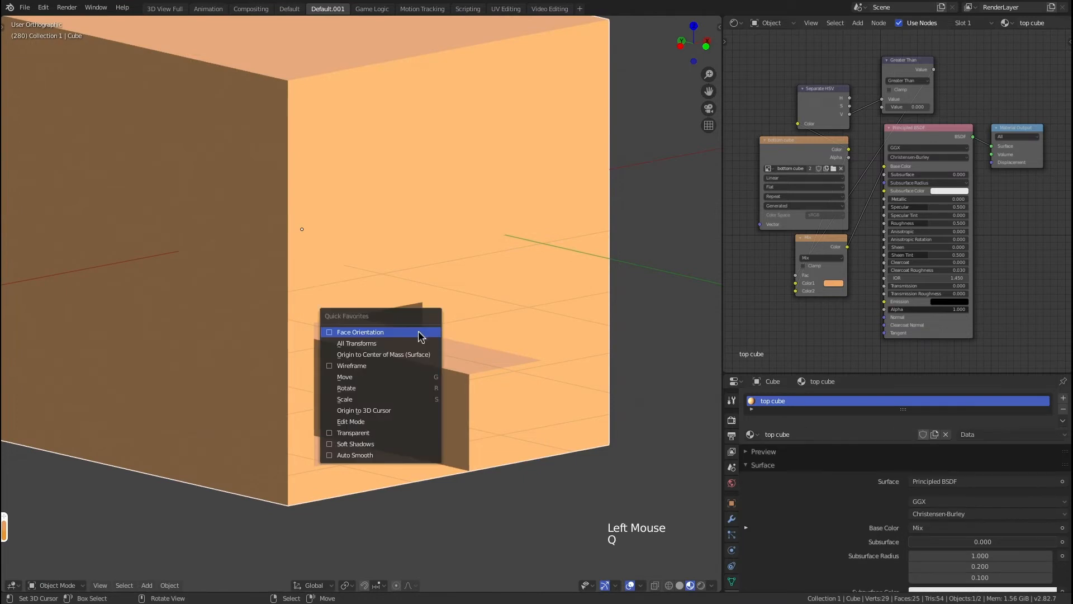
left_click(371, 333)
Step: In Edit Mode, select the projecting block's five red faces and flip their normals
left_click(60, 584)
left_click(56, 557)
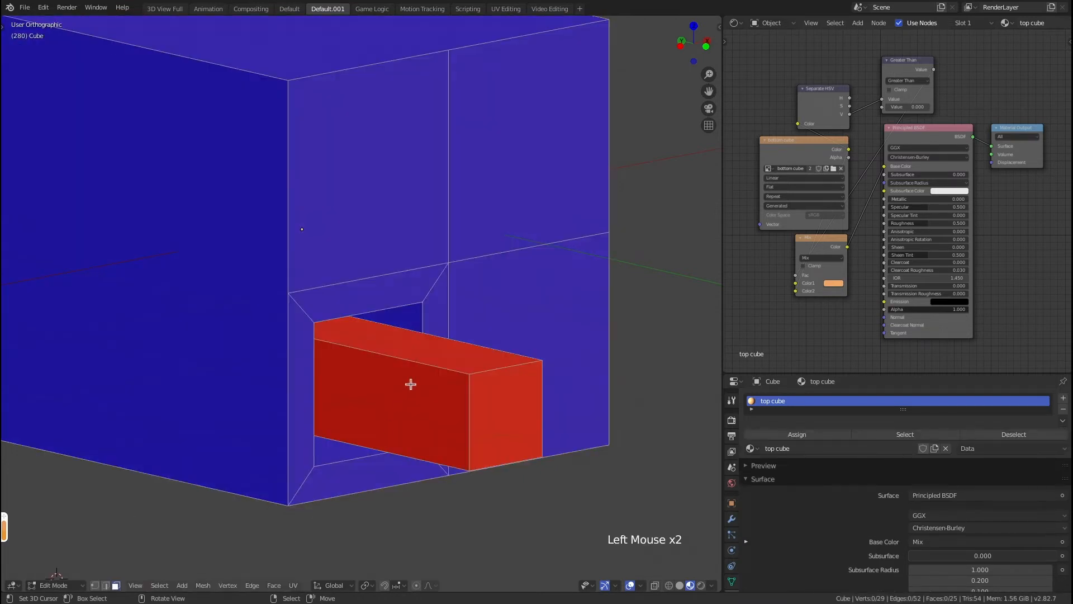
key("a")
key("alt+a")
right_click(413, 380)
right_click(451, 362, "shift")
middle_click_drag(451, 362, 342, 378)
right_click(343, 378, "shift")
right_click(242, 397, "shift")
middle_click_drag(242, 398, 279, 339)
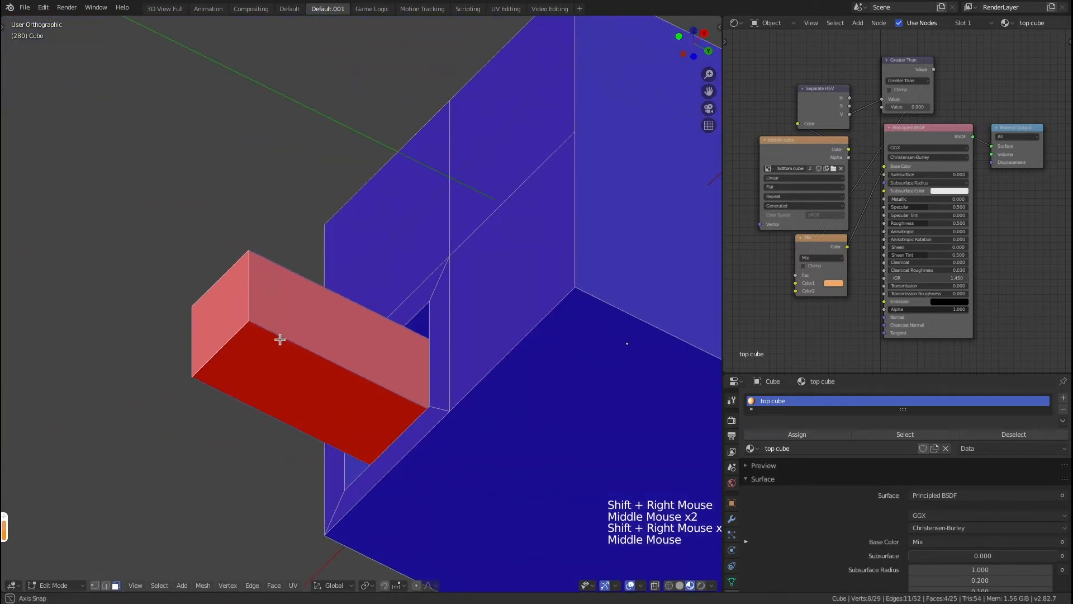
right_click(279, 339, "shift")
key("q")
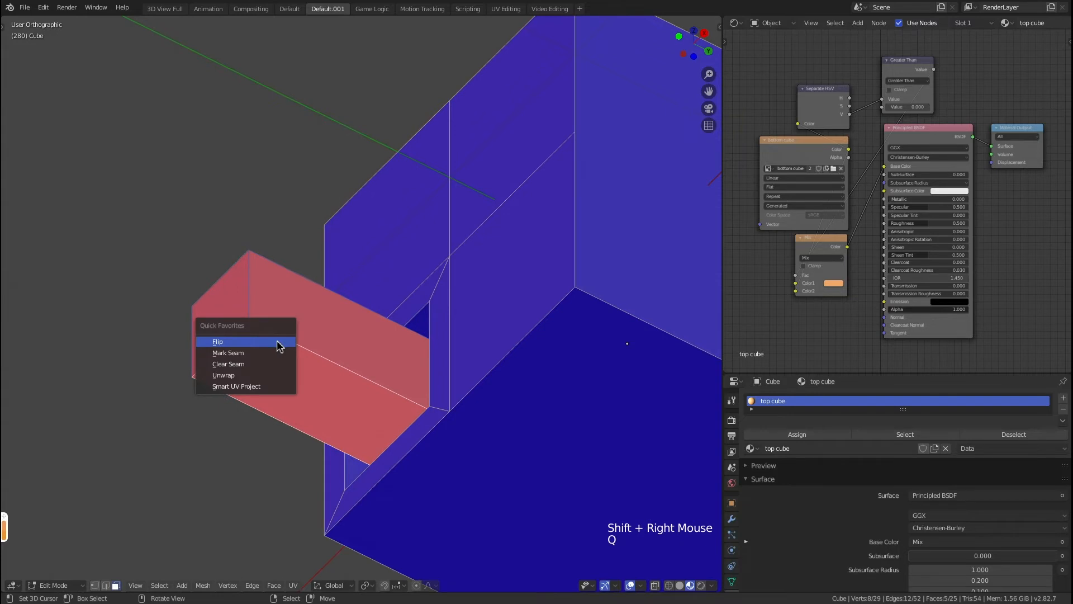
left_click(279, 346)
Step: Delete the projecting block's selected faces and fill the square recess opening with a new face
middle_click_drag(239, 275, 364, 357)
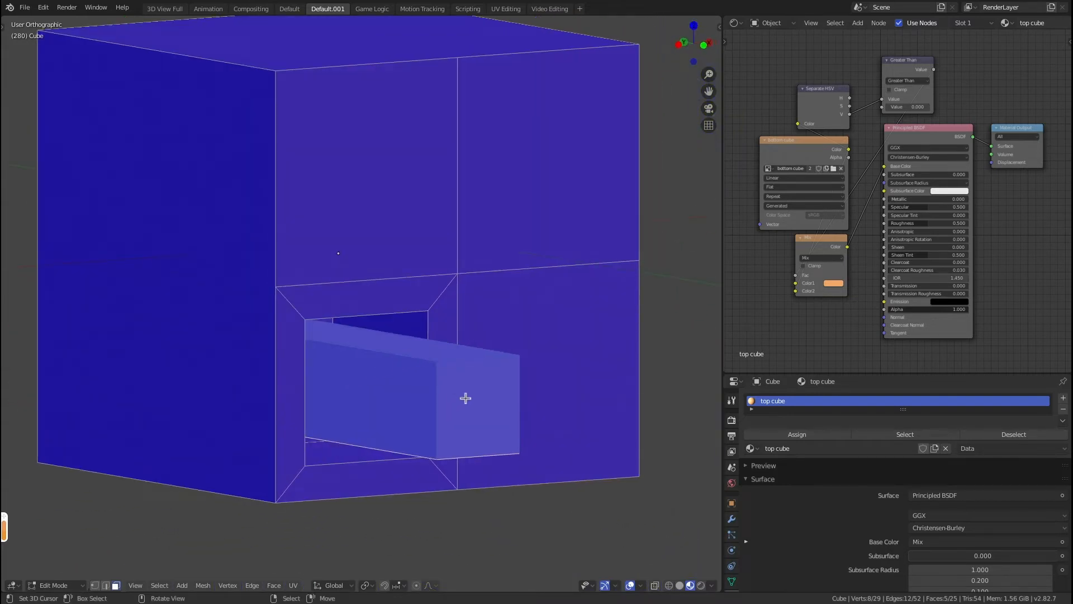
key("Delete")
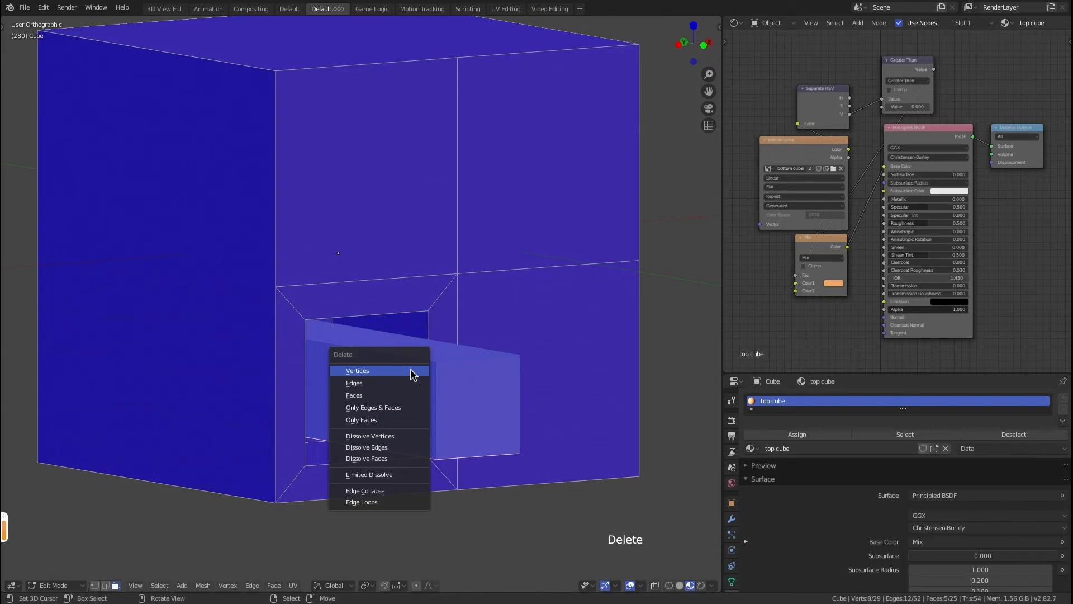
left_click(358, 397)
left_click(106, 585)
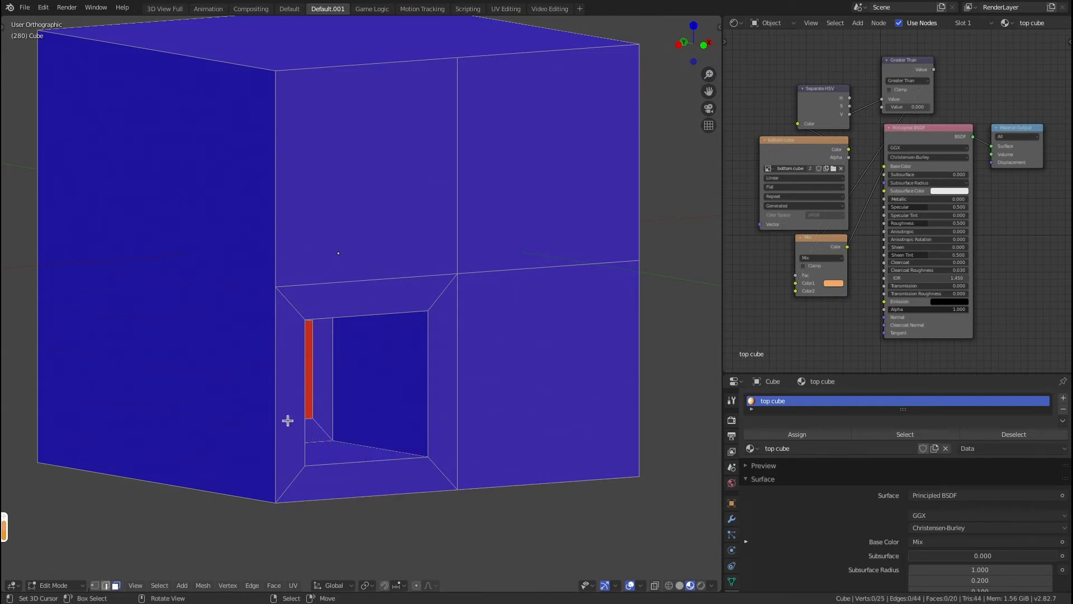
right_click(376, 314, "alt")
key("f")
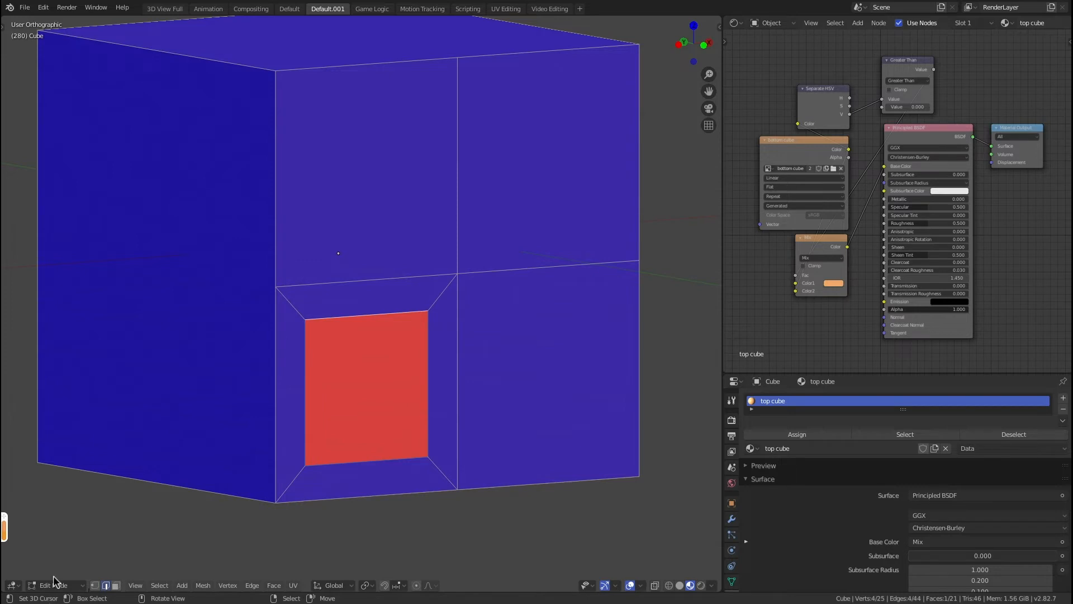
Step: Return the cube to Object Mode and turn off the Face Orientation overlay
scroll(295, 346, "down", 3)
scroll(336, 351, "up", 2)
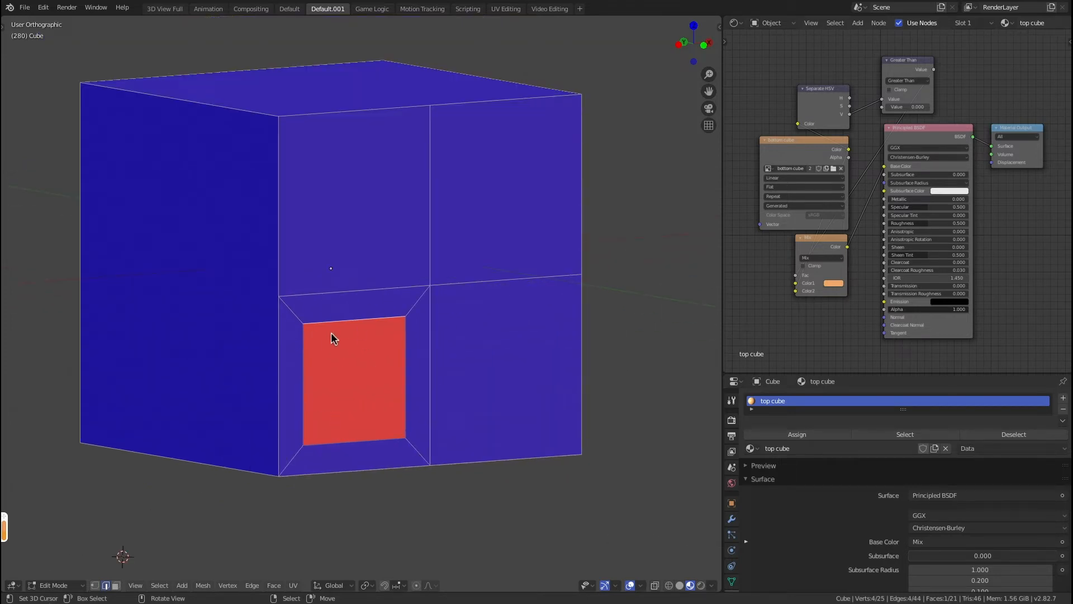
left_click(54, 584)
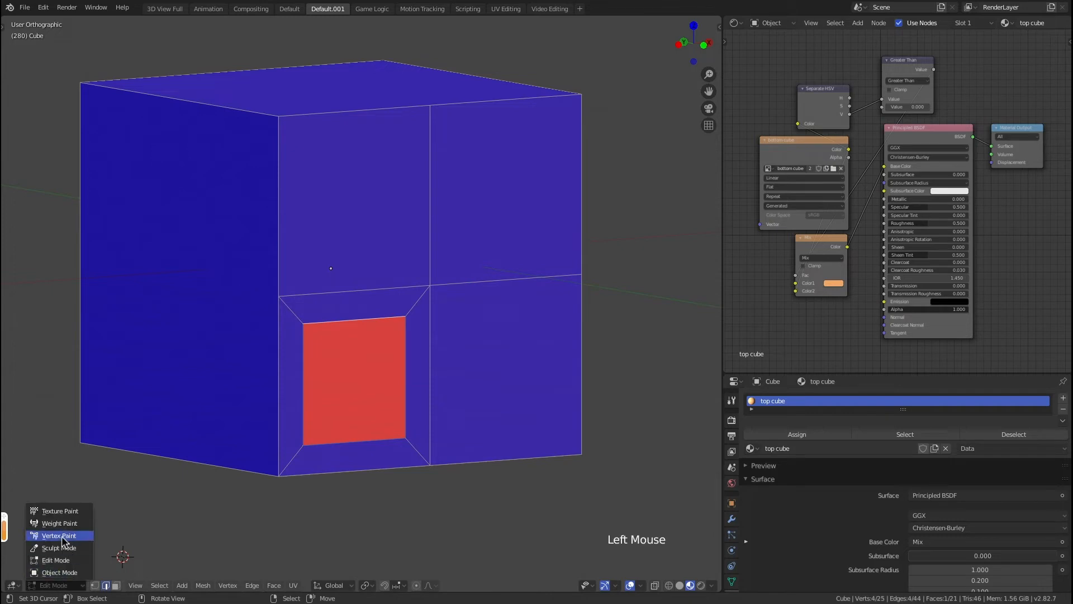
left_click(53, 513)
key("q")
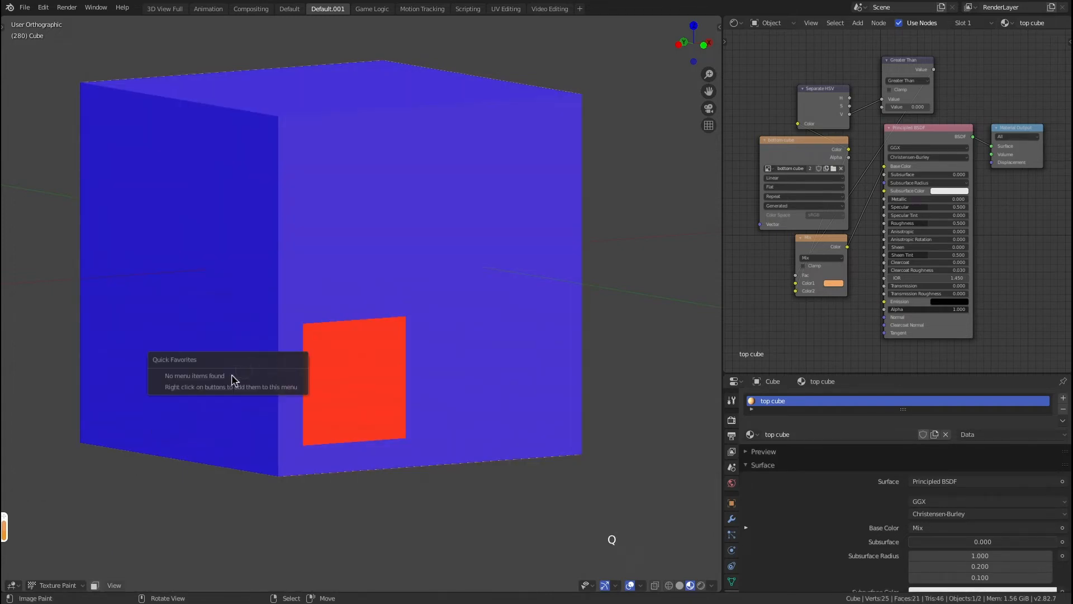
left_click(56, 584)
left_click(67, 575)
key("q")
left_click(222, 382)
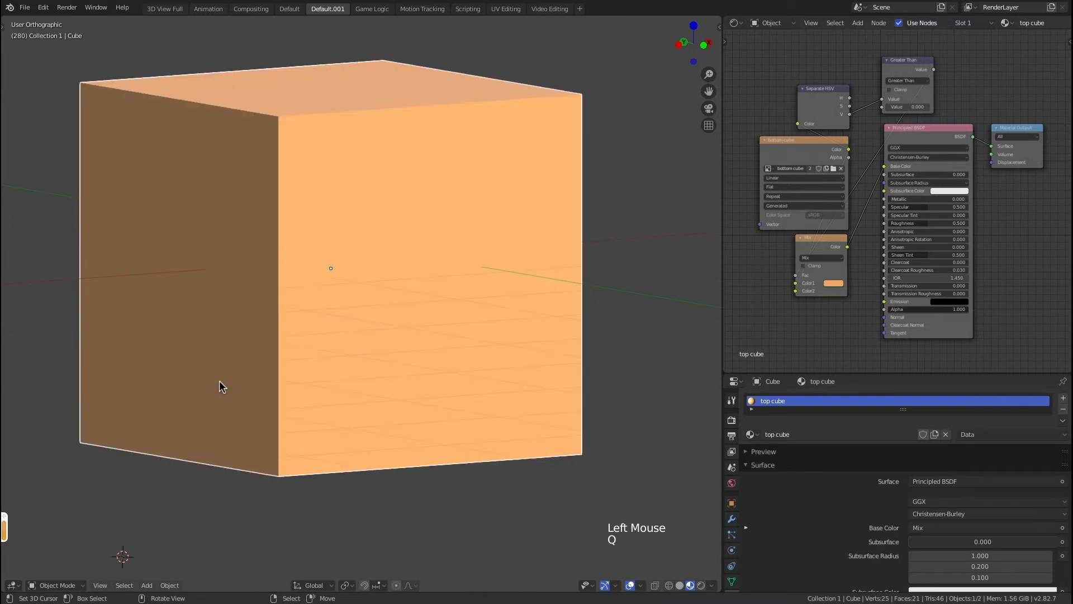
Step: In Texture Paint mode, scribble test strokes over the filled square and both adjoining cube sides, and undo them
left_click(335, 364)
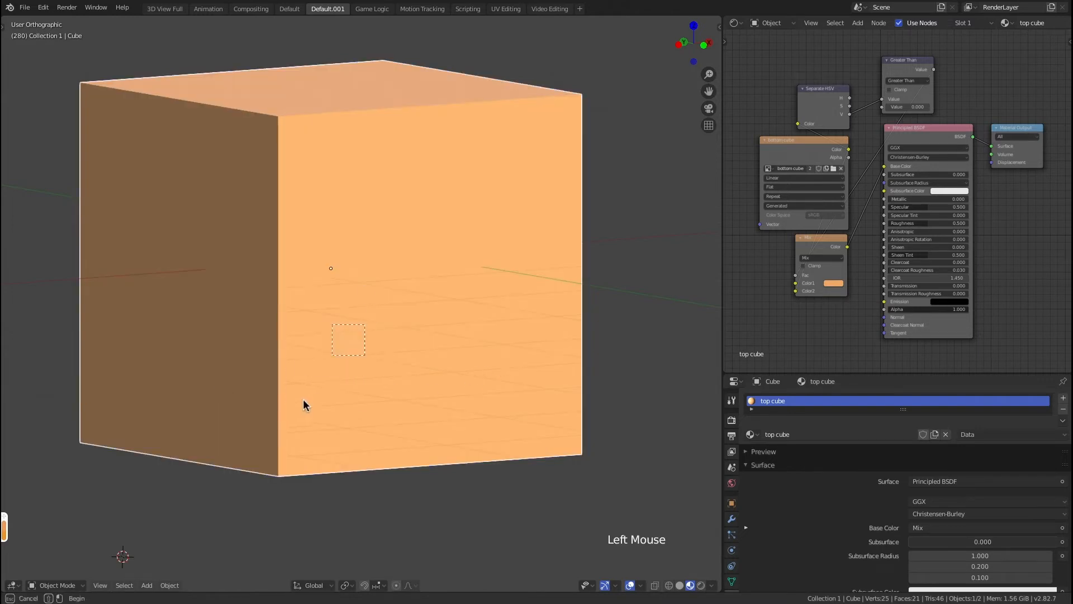
left_click(56, 585)
left_click(53, 507)
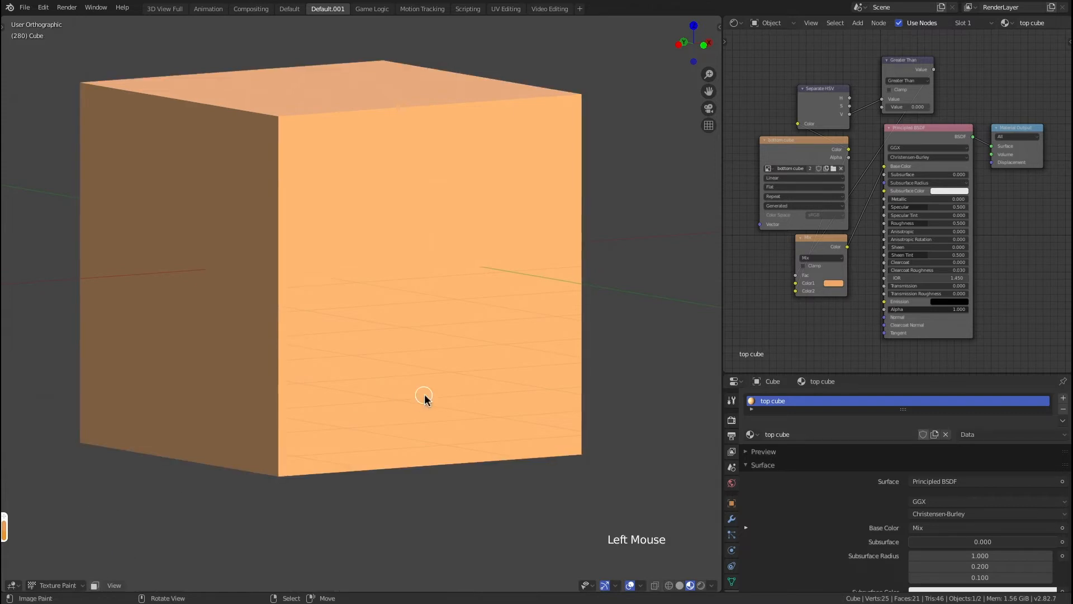
mouse_move(298, 432)
left_mouse_down()
mouse_move(361, 364)
mouse_move(486, 354)
mouse_move(335, 359)
mouse_move(249, 347)
left_mouse_up()
key("f")
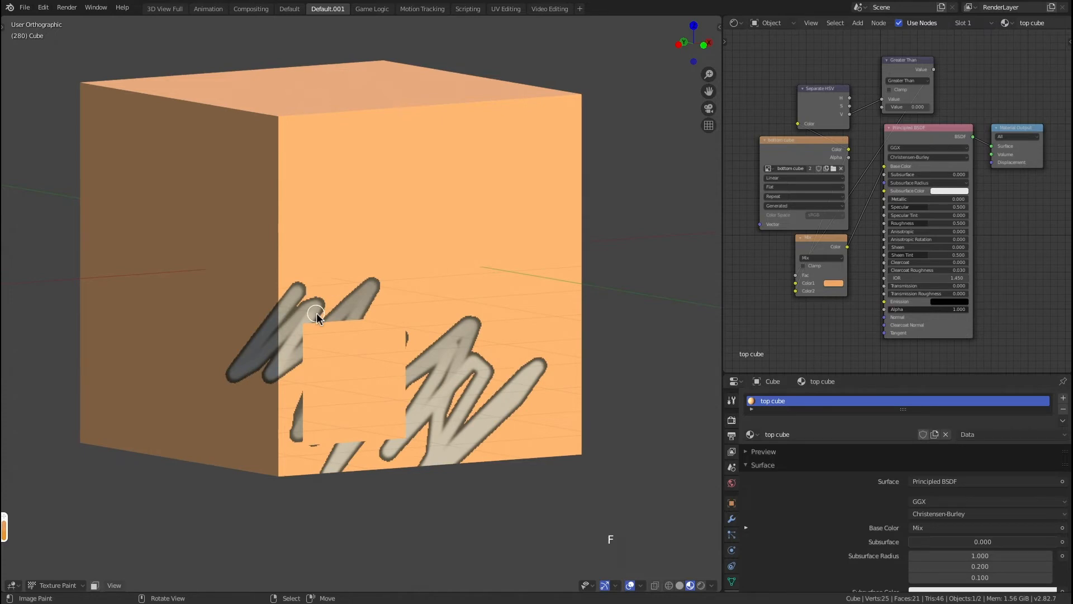
key("super+z")
Step: In Edit Mode, flip the normal of the filled square face and return to Object Mode
left_click(55, 585)
left_click(53, 508)
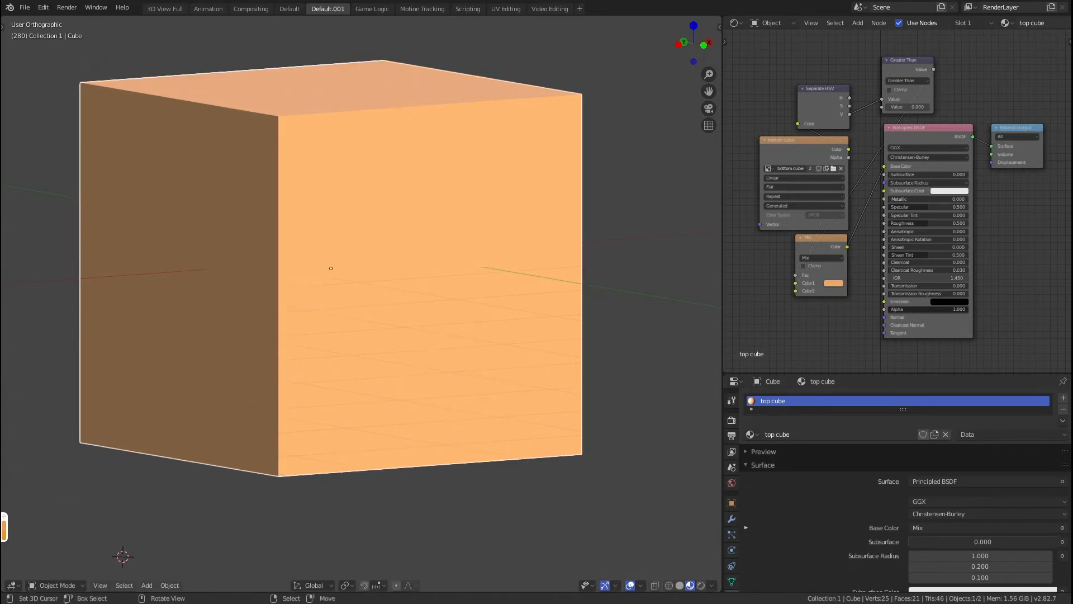
left_click(55, 585)
left_click(56, 560)
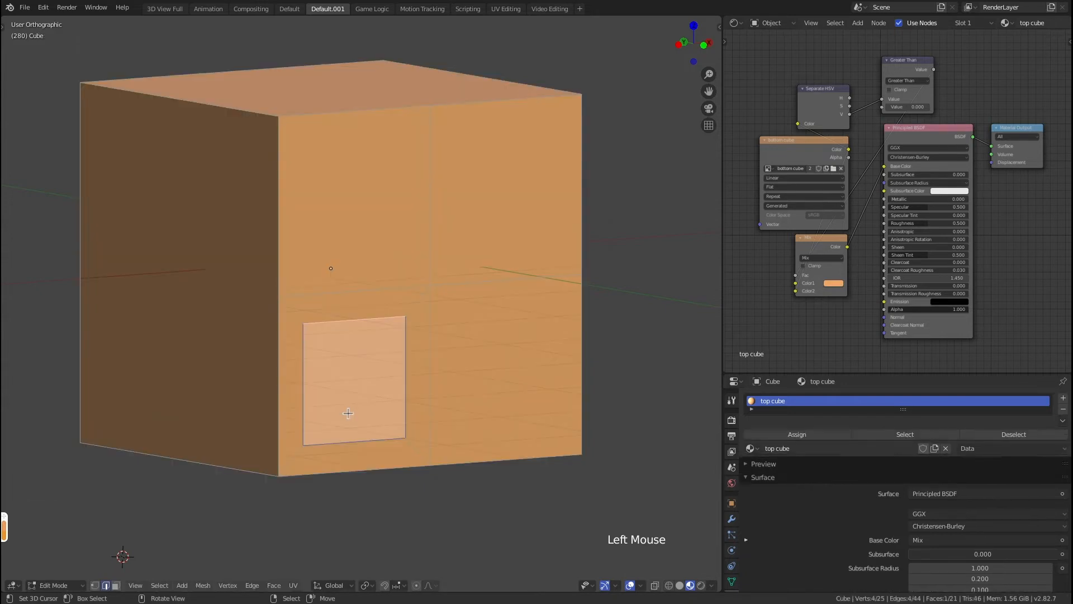
key("q")
key("Escape")
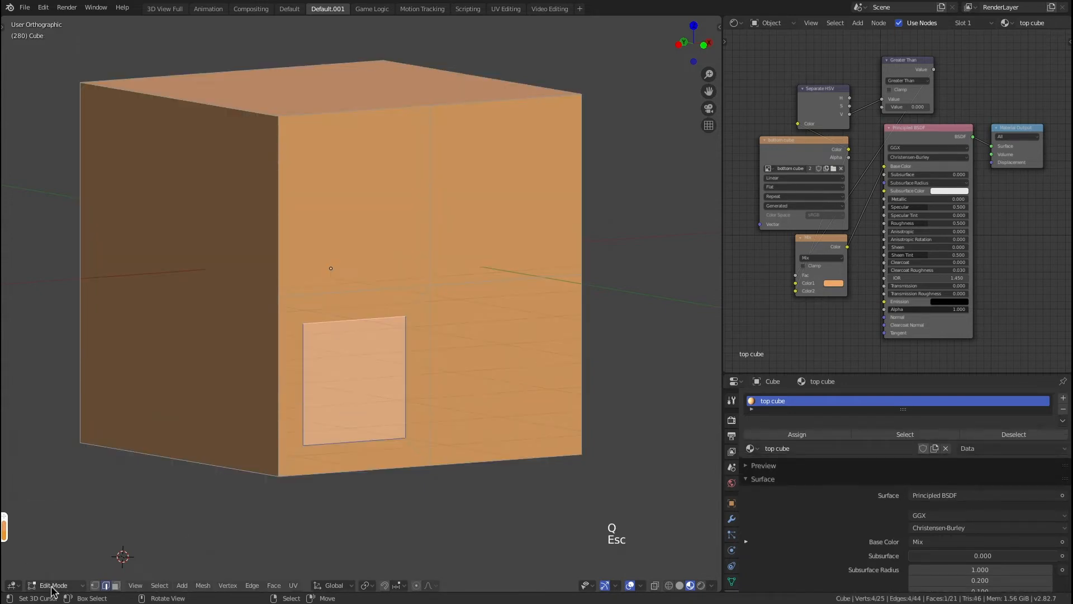
key("q")
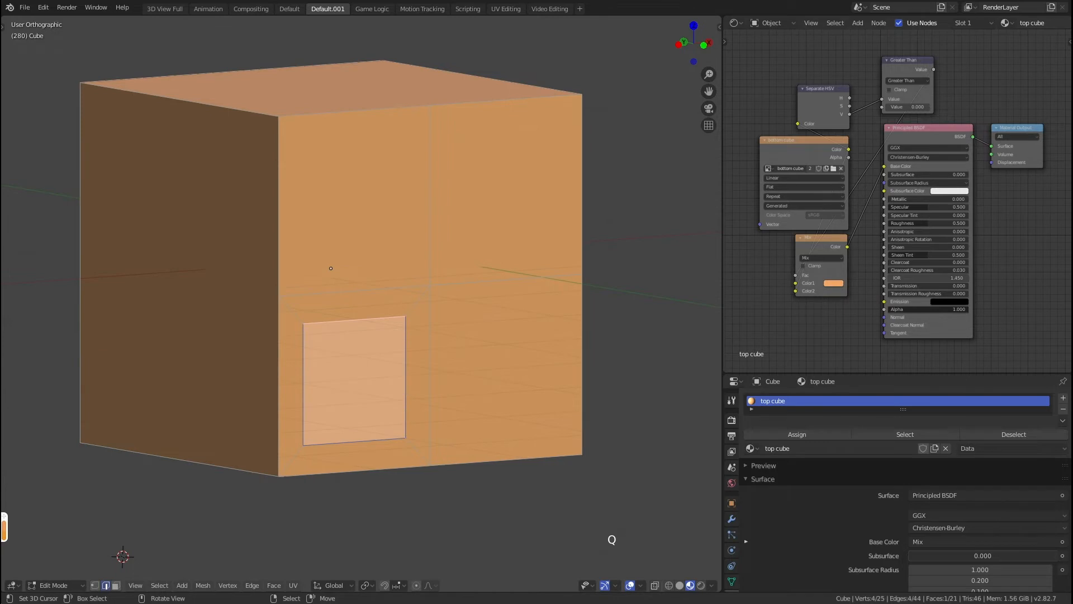
left_click(53, 585)
left_click(56, 572)
Step: Verify the repaired cube's normals with the Face Orientation overlay and switch the overlay off
key("q")
left_click(423, 314)
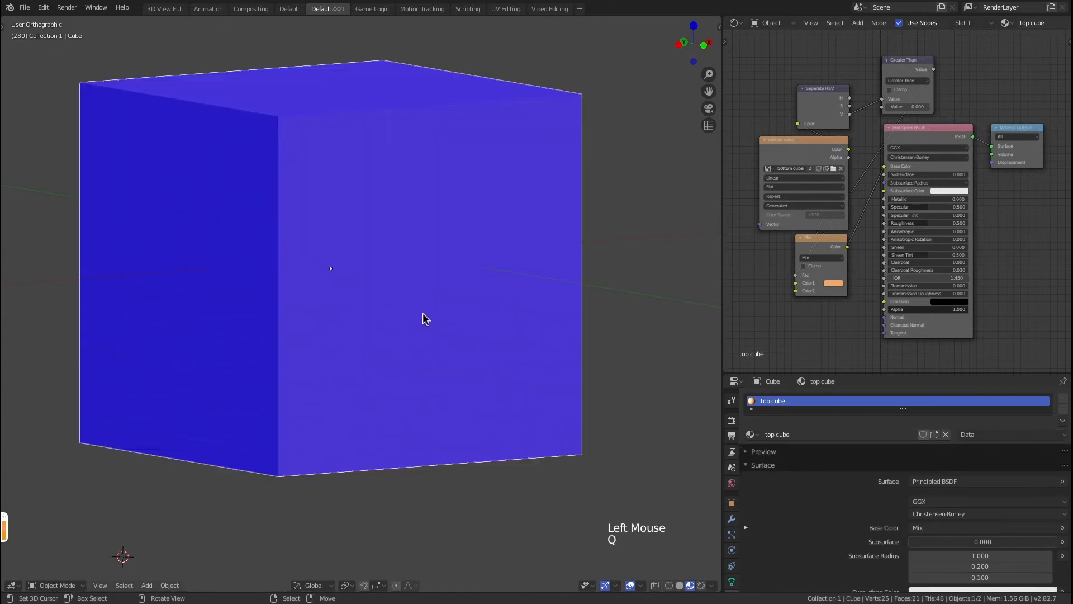
key("q")
left_click(423, 314)
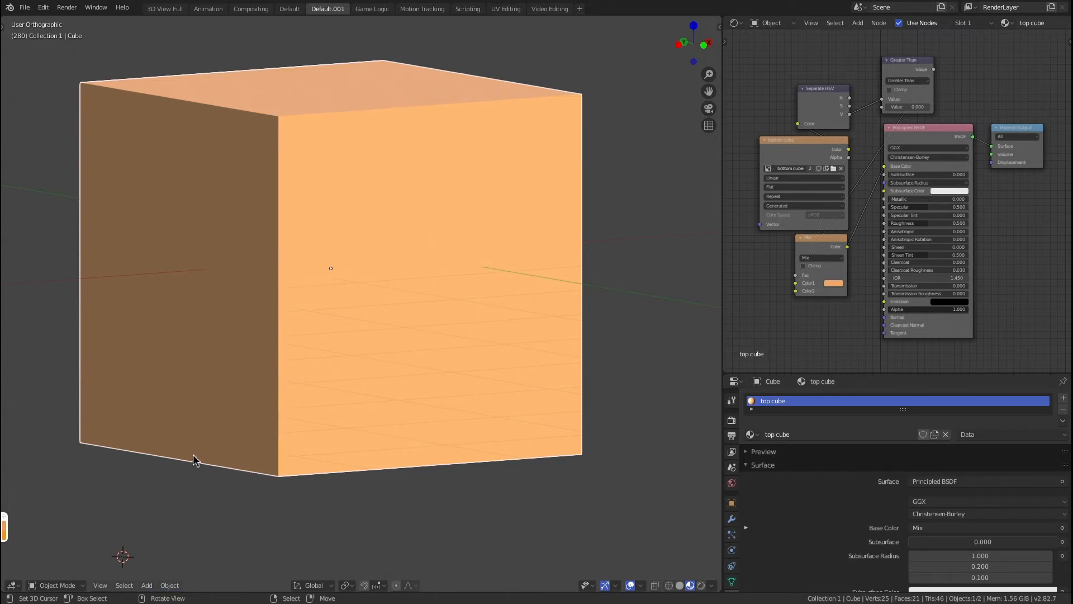
Step: Show the viewport's tool shelf and put the cube in Texture Paint mode
key("t")
middle_click_drag(290, 197, 348, 222, "shift")
left_click(61, 585)
left_click(63, 585)
left_click(67, 585)
left_click(59, 511)
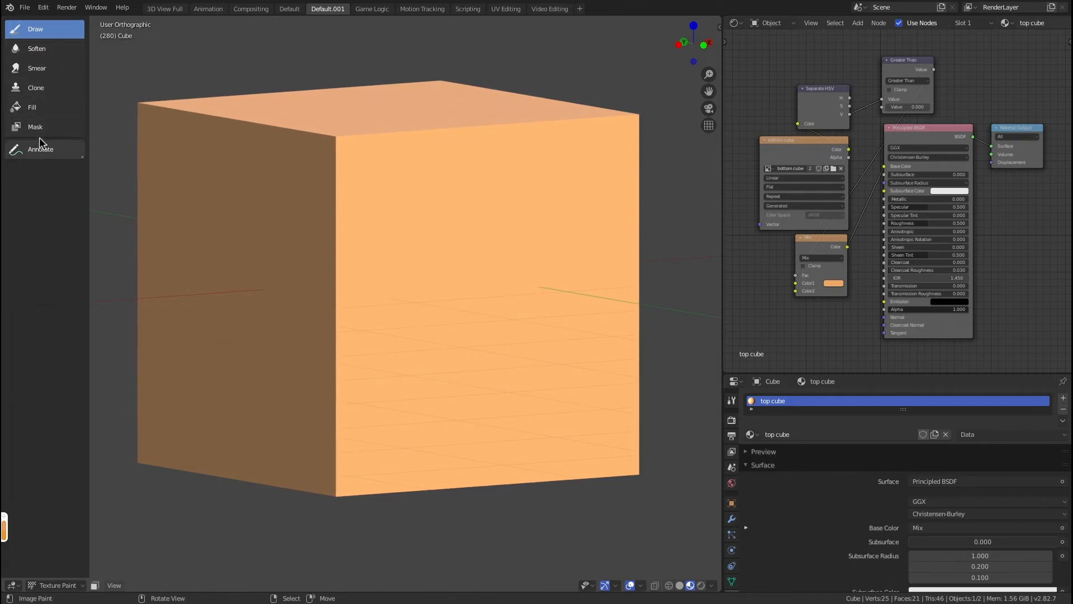
Step: Try strokes with the Soften brush on the cube's brighter side face, and switch back to the Draw brush
left_click(40, 50)
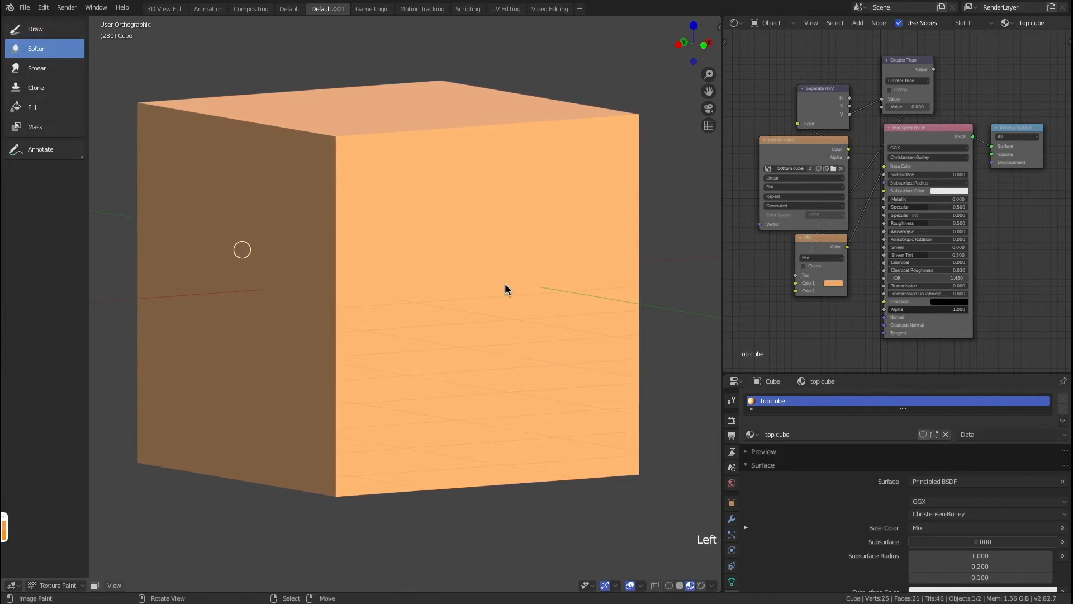
key("t")
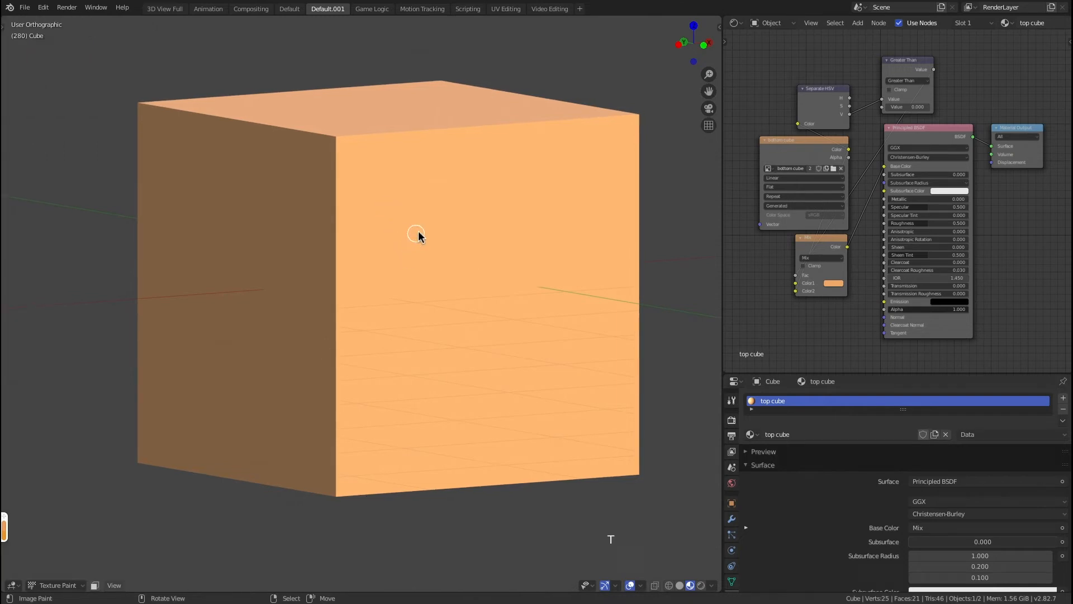
mouse_move(418, 220)
left_mouse_down()
mouse_move(415, 274)
mouse_move(464, 315)
mouse_move(598, 340)
left_mouse_up()
mouse_move(431, 371)
left_mouse_down()
mouse_move(400, 350)
mouse_move(421, 350)
left_mouse_up()
key("t")
left_click(36, 28)
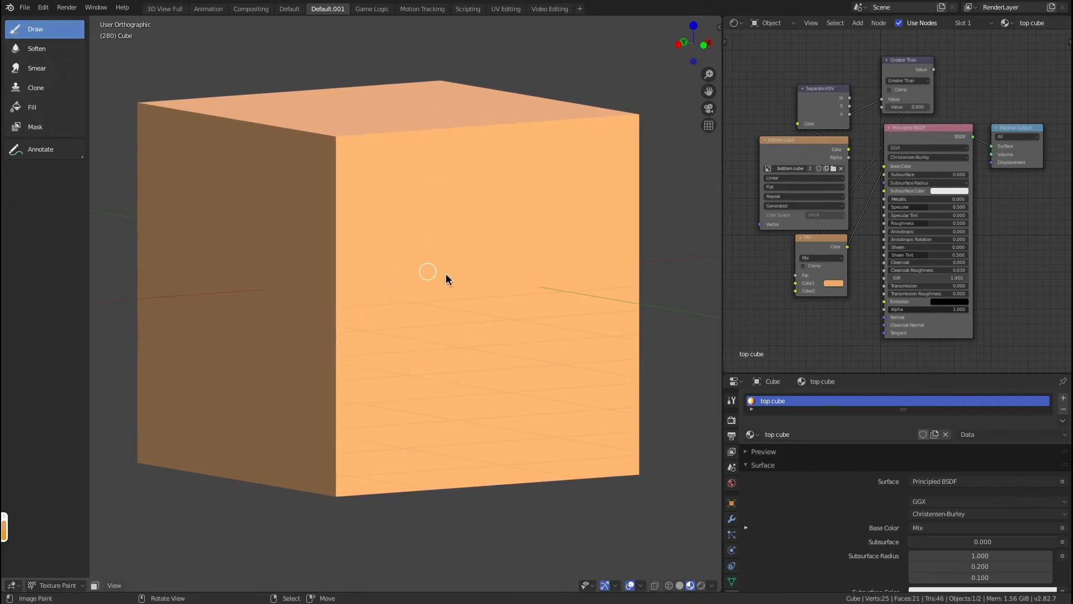
Step: Test the Draw brush with a zigzag stroke on the cube's brighter side face, and undo it
left_click_drag(407, 220, 481, 240)
mouse_move(465, 305)
left_mouse_down()
mouse_move(568, 383)
mouse_move(609, 355)
left_mouse_up()
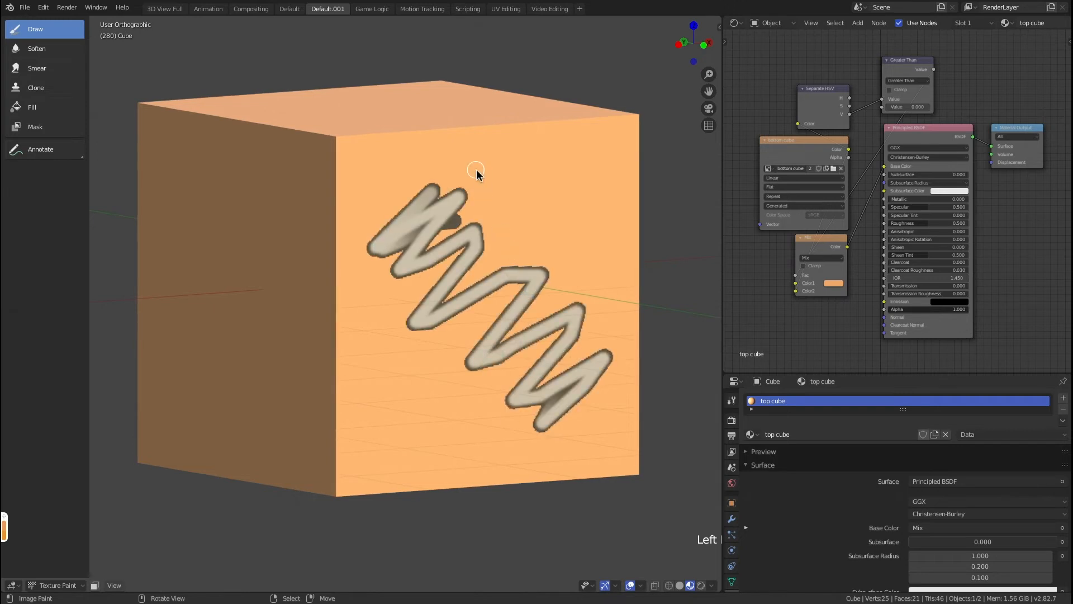
key("ctrl+z")
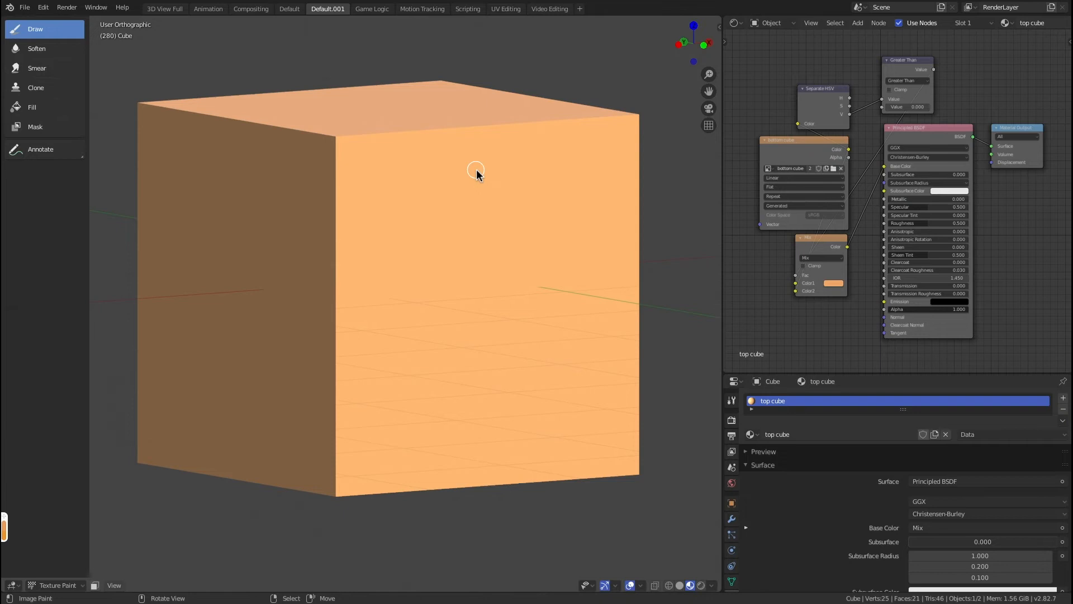
Step: Hide the tool shelf, show the viewport's sidebar, and examine the bottom cube image texture node in the shader graph
key("t")
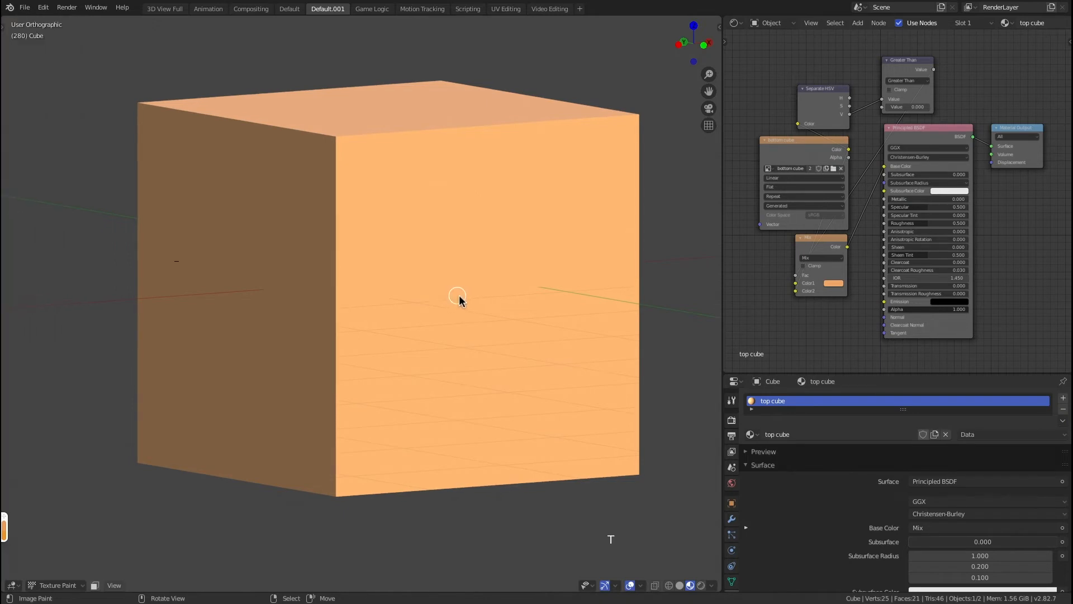
key("n")
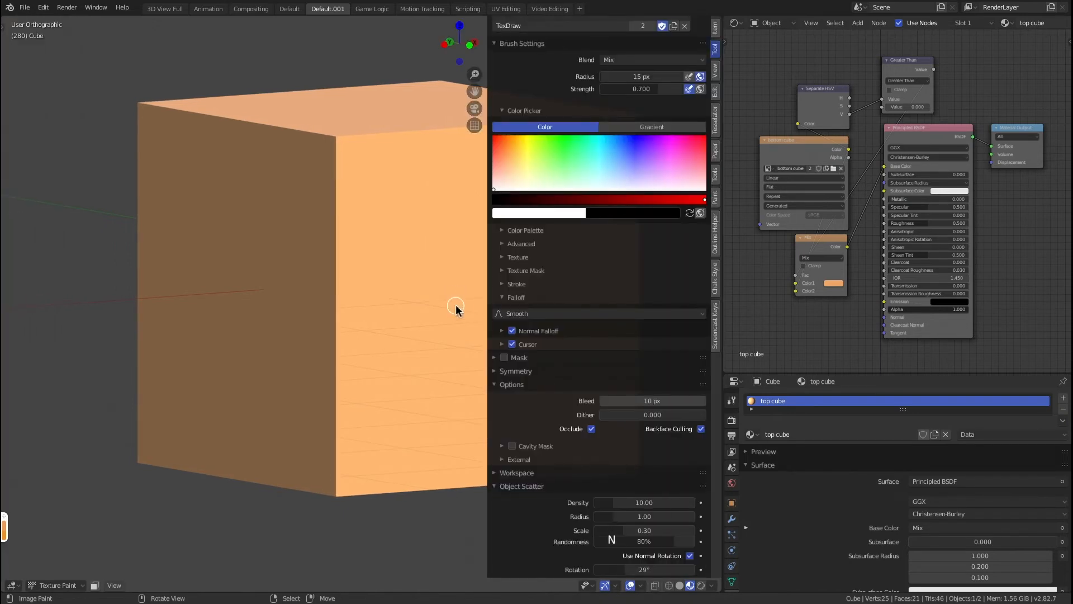
middle_click_drag(402, 263, 305, 268, "shift")
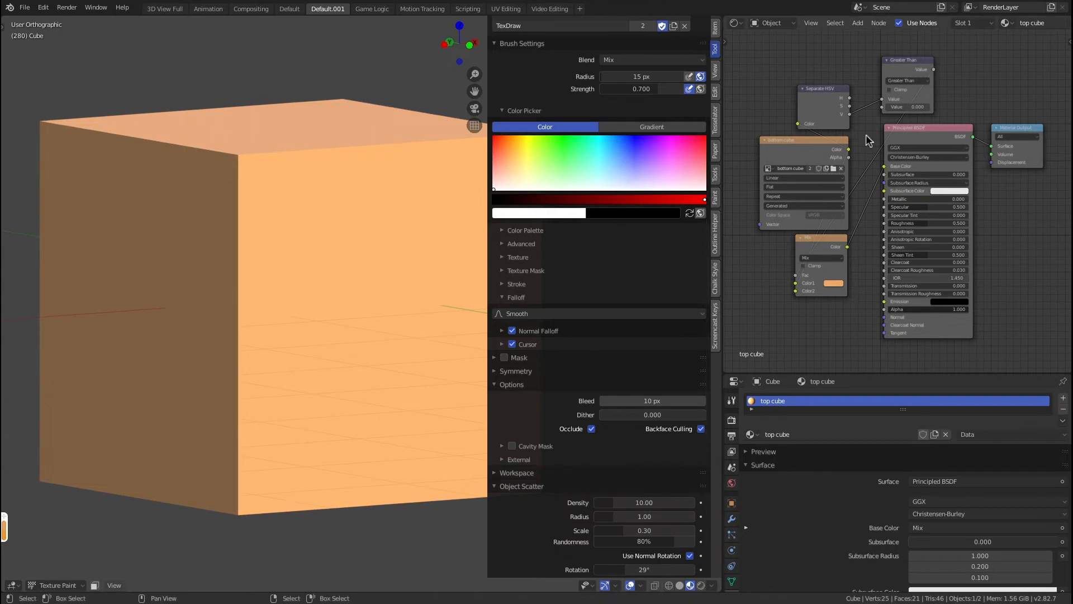
left_click(797, 147)
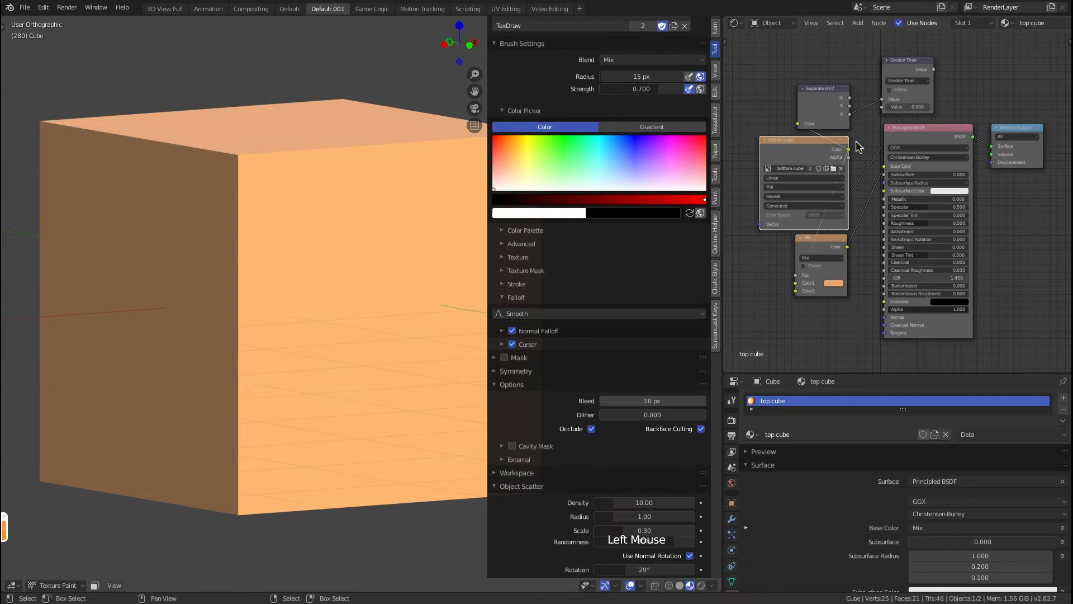
scroll(865, 155, "up", 7)
middle_click_drag(789, 143, 843, 142, "shift")
scroll(814, 215, "down", 8)
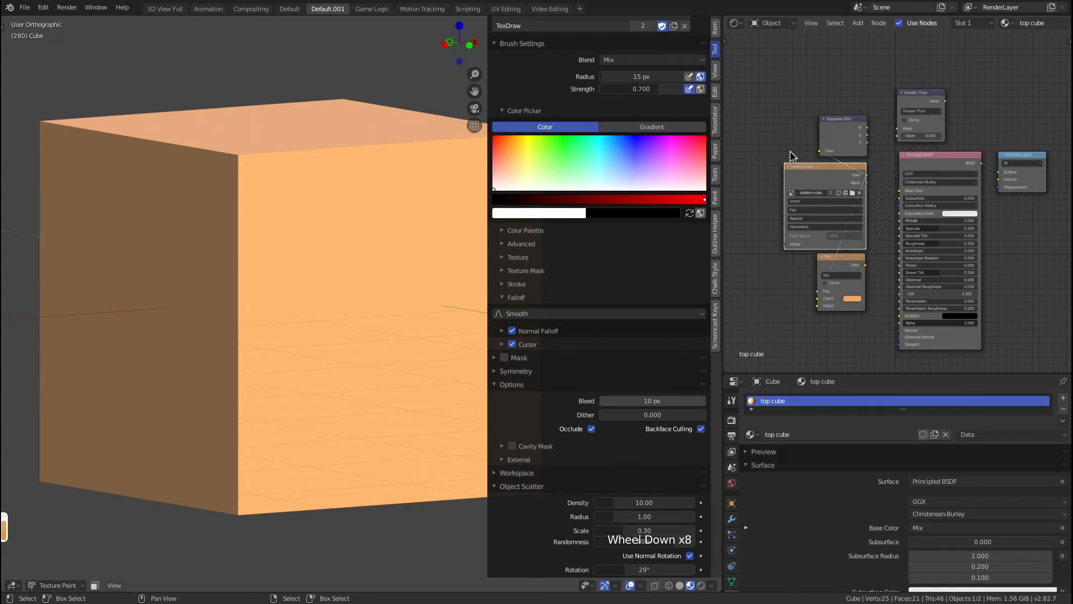
Step: Add an unconnected Image Texture node beside the Separate HSV node in the top cube material
mouse_move(794, 118)
middle_mouse_down("shift")
mouse_move(818, 182)
mouse_move(793, 126)
mouse_move(802, 124)
middle_mouse_up("shift")
left_click(760, 101)
key("shift+a")
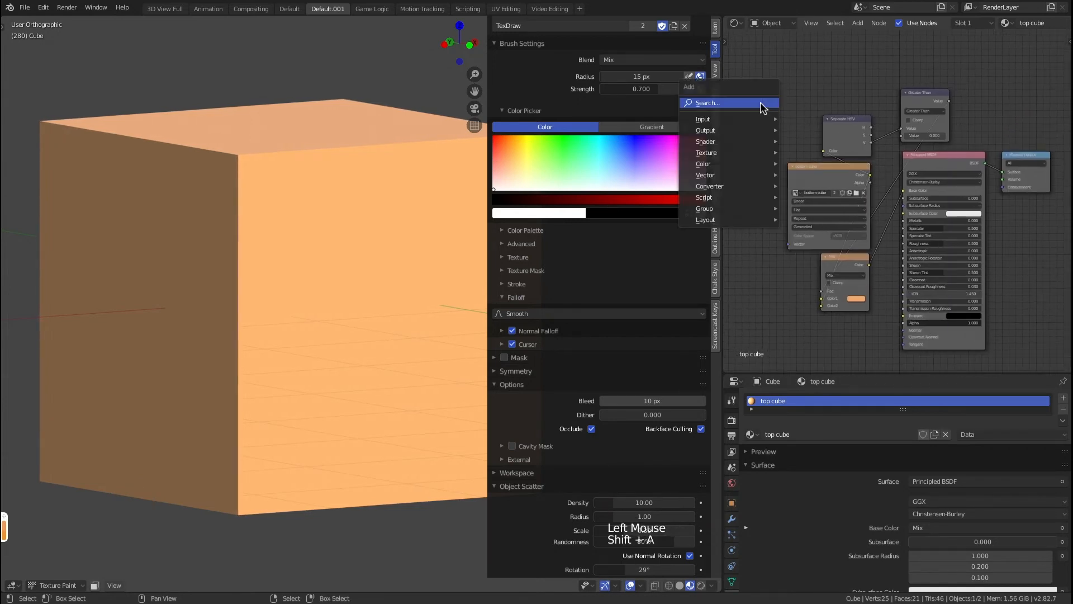
left_click(727, 103)
type("image")
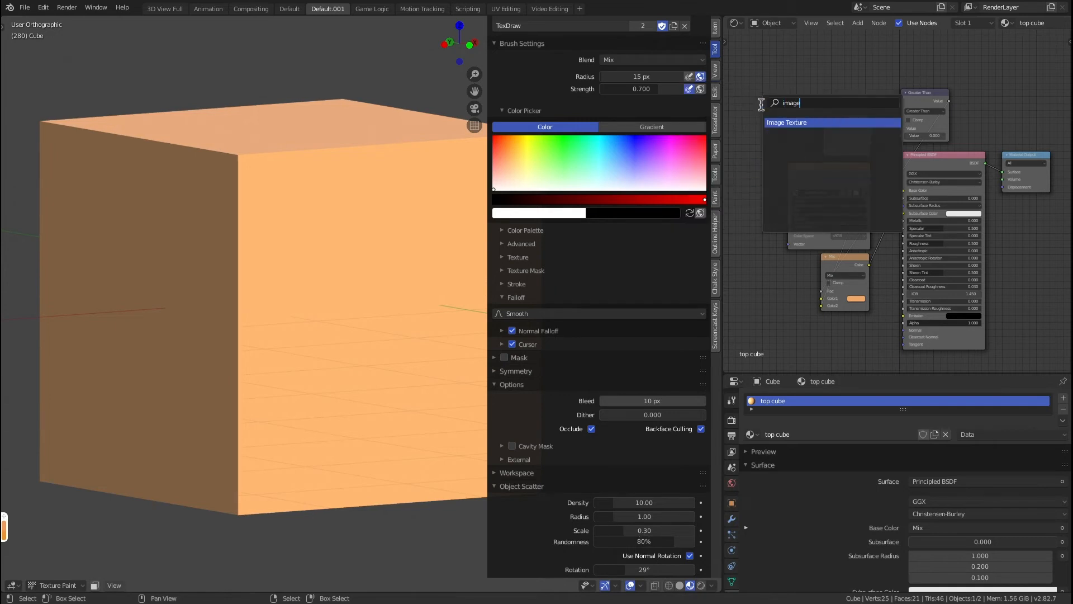
left_click(801, 124)
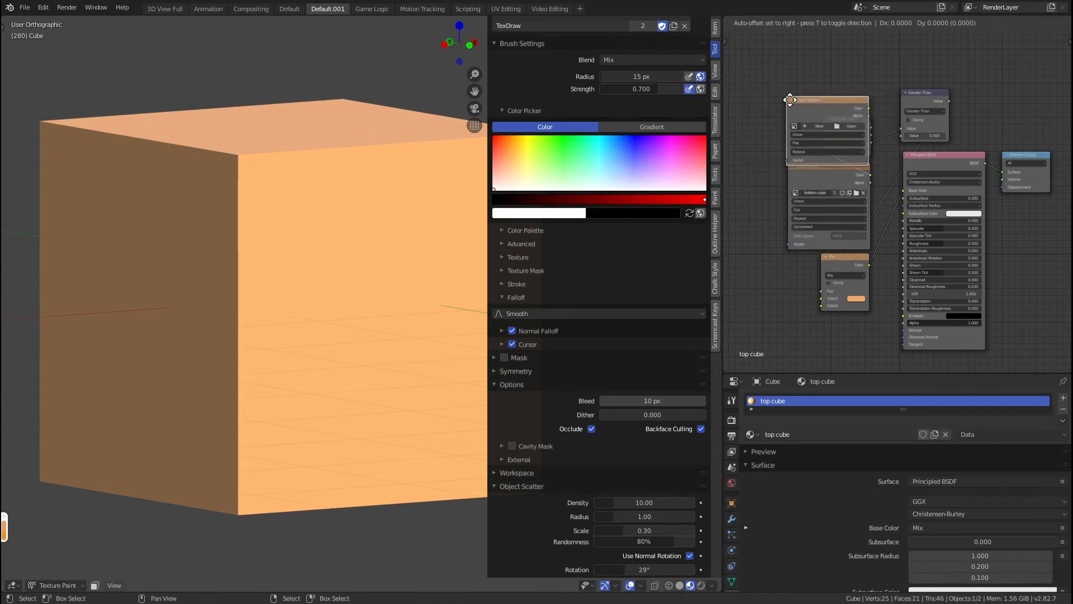
left_click(734, 85)
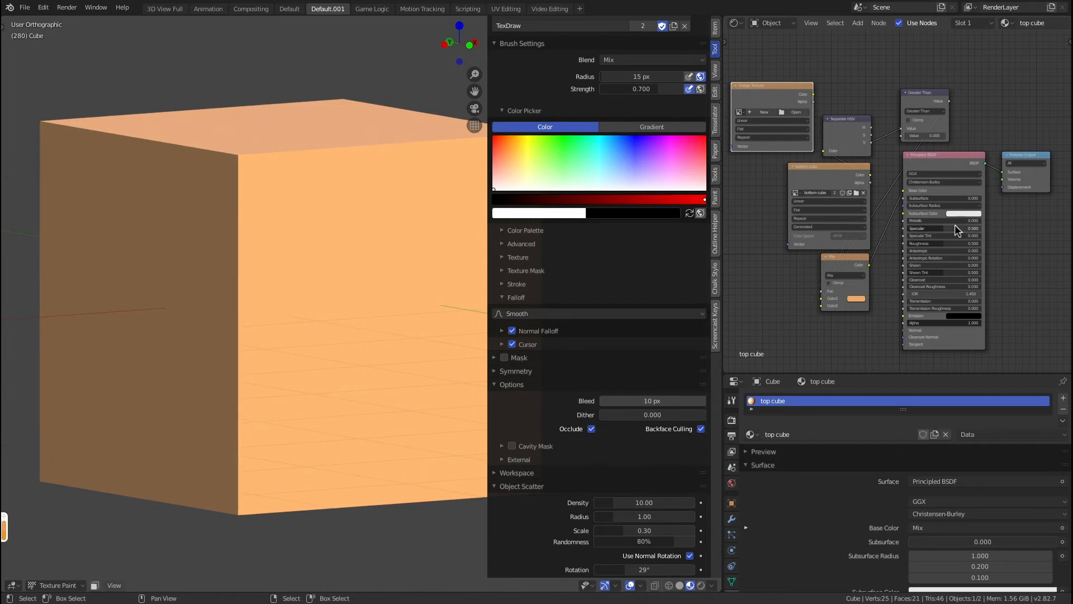
Step: Create a new image named "the bad image" in the added texture node and move the node slightly up
left_click(764, 112)
left_click(780, 104)
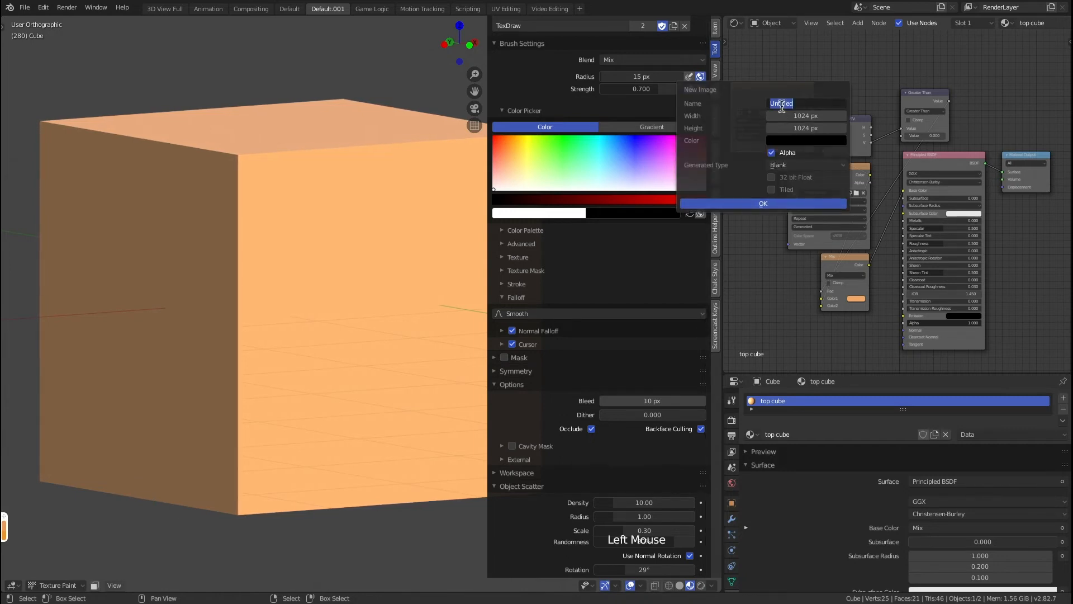
type("the pad image")
key("Return")
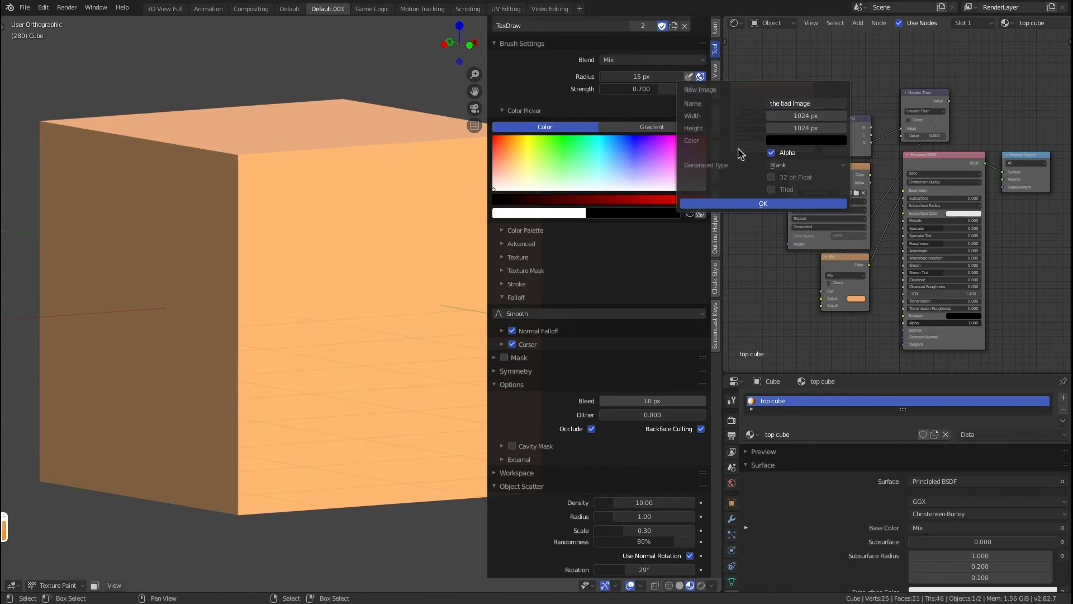
left_click(725, 205)
left_click_drag(775, 96, 771, 74)
Step: Make the unconnected bad image node active, hide the sidebar, and paint test strokes on the cube's brighter side face
left_click(773, 74)
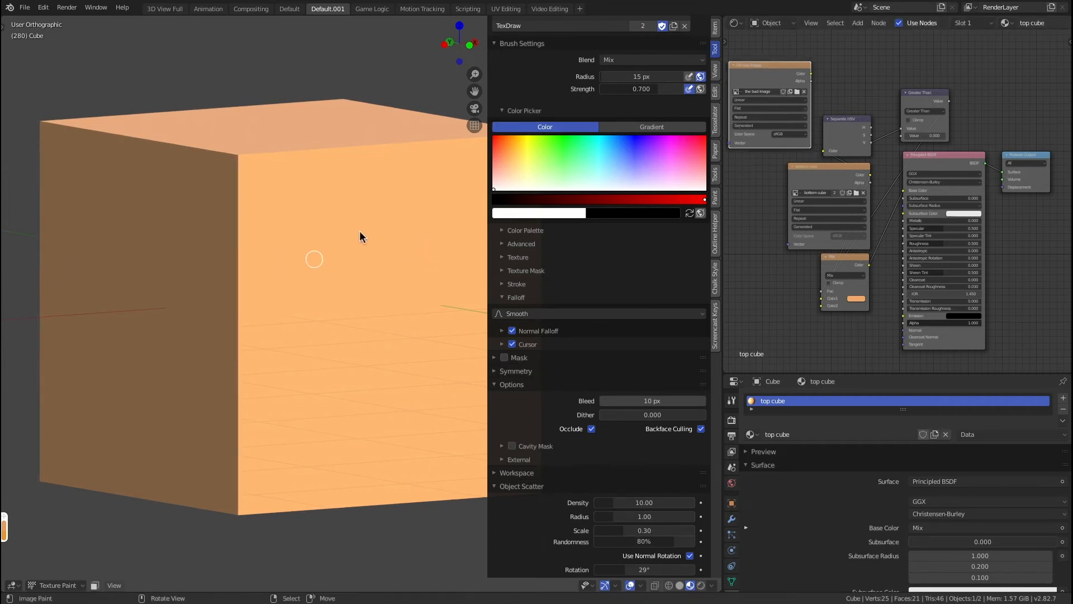
key("n")
mouse_move(368, 218)
left_mouse_down()
mouse_move(330, 282)
mouse_move(384, 357)
mouse_move(382, 420)
mouse_move(392, 400)
mouse_move(302, 435)
mouse_move(301, 331)
mouse_move(323, 338)
mouse_move(350, 395)
left_mouse_up()
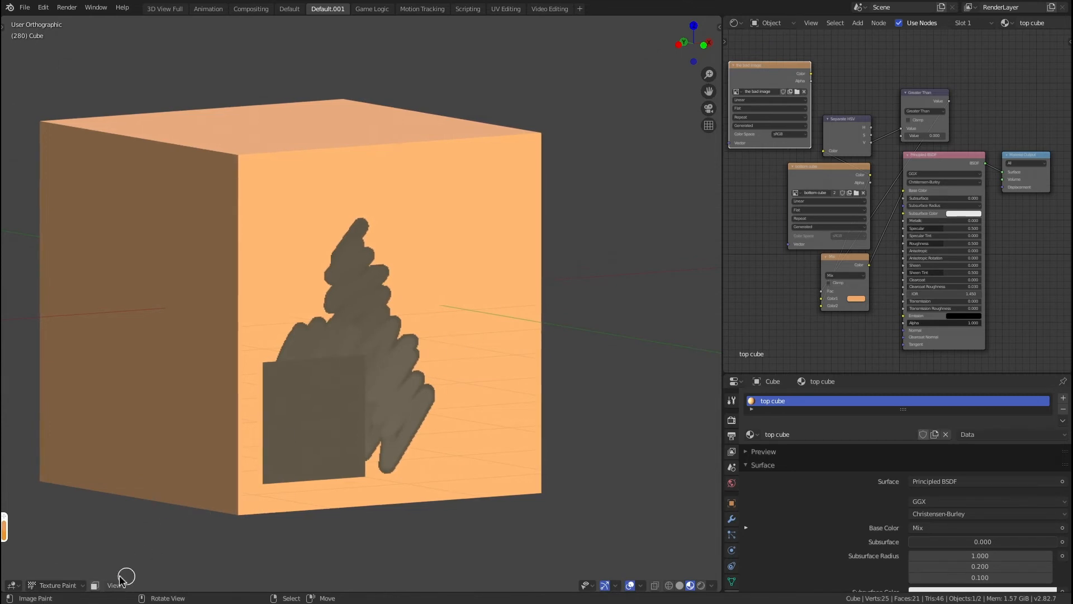
Step: Check the cube's normals in Object Mode with the Face Orientation overlay, switch it off, and return to Texture Paint mode
left_click(53, 584)
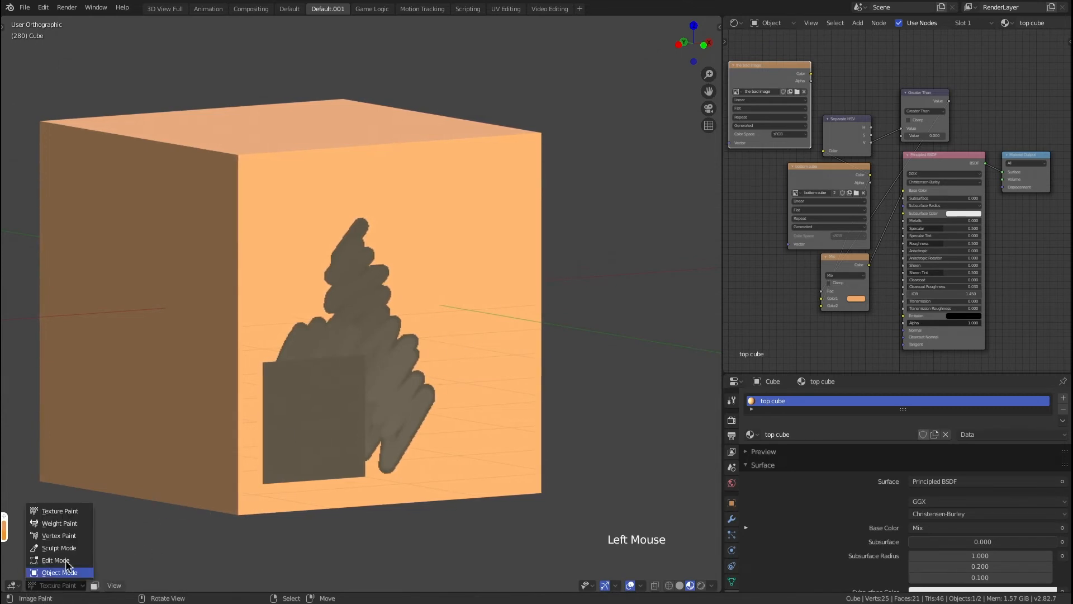
left_click(62, 571)
key("q")
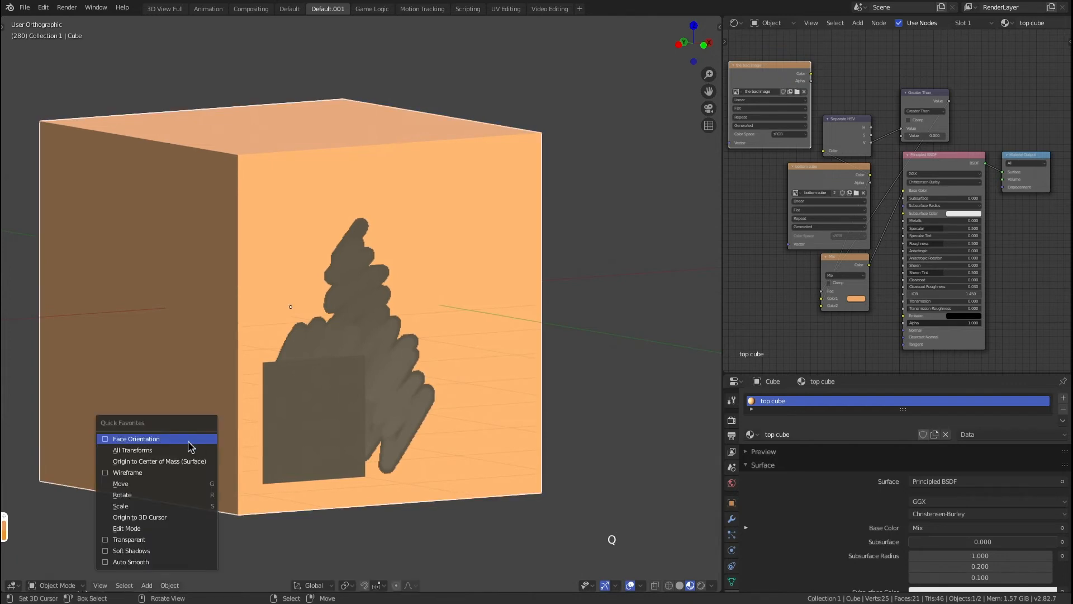
left_click(137, 439)
key("q")
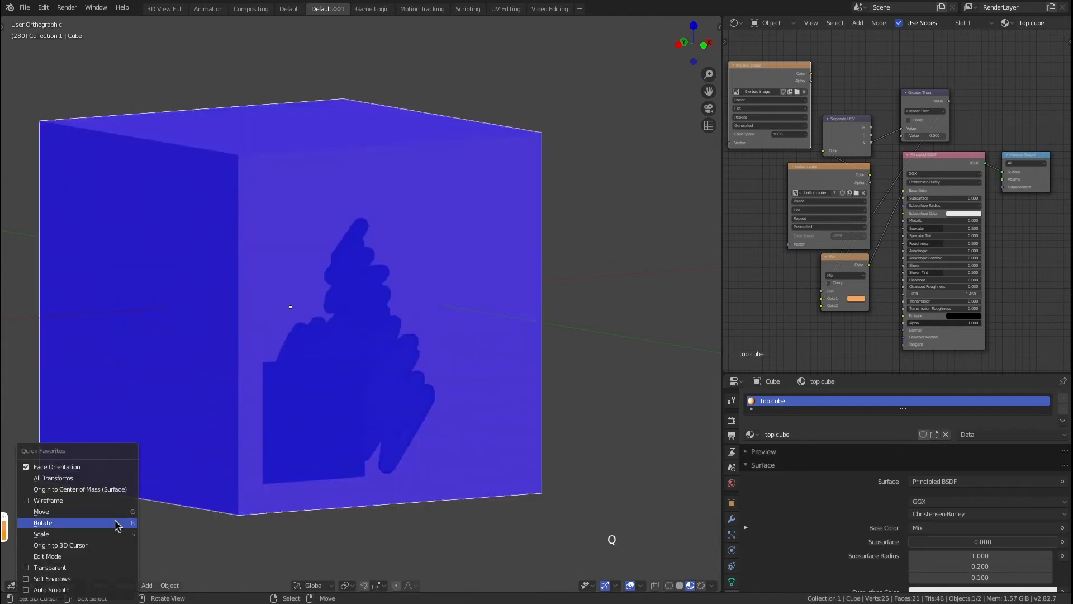
left_click(106, 464)
left_click(45, 585)
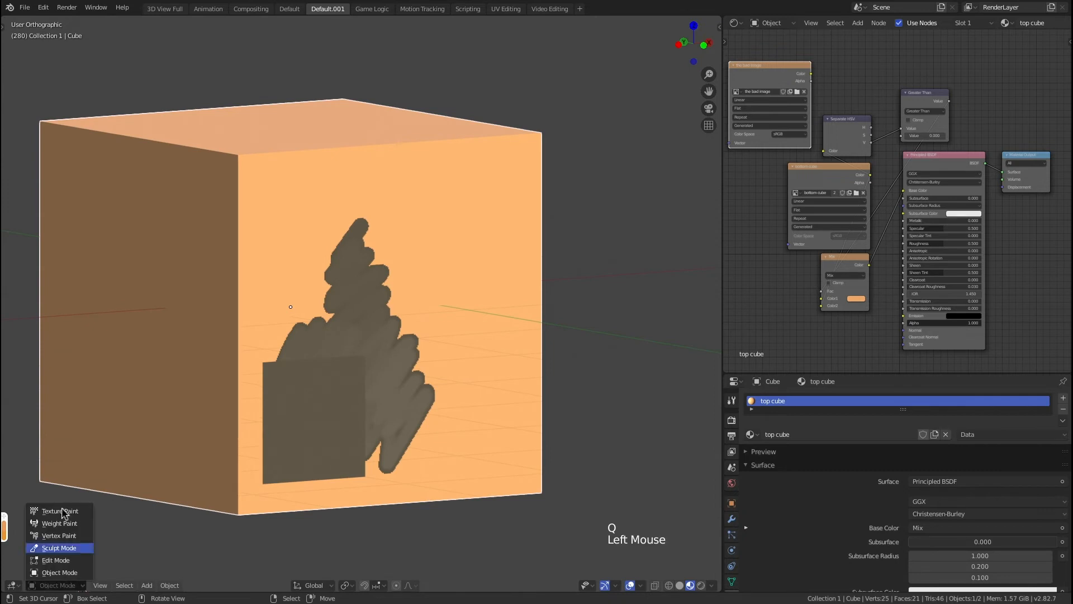
left_click(60, 507)
Step: Try painting several more spots beside the existing strokes on the cube's brighter side face
left_click(374, 342)
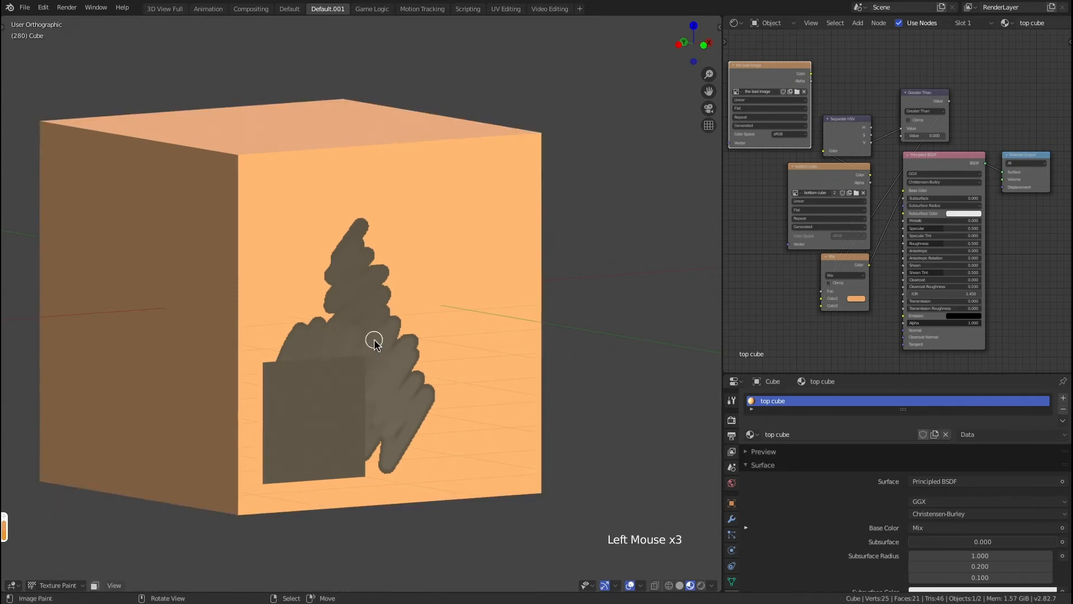
left_click(430, 274)
left_click(436, 311)
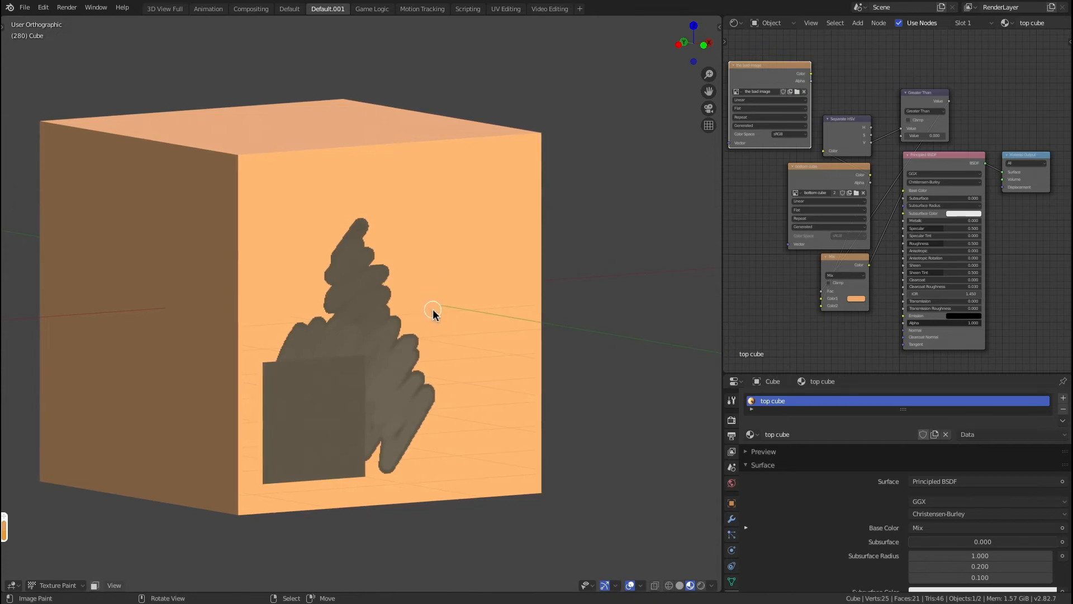
double_click(450, 300)
Step: Inspect the bad image in the Image Editor while painting another test stroke on the cube
left_click(734, 23)
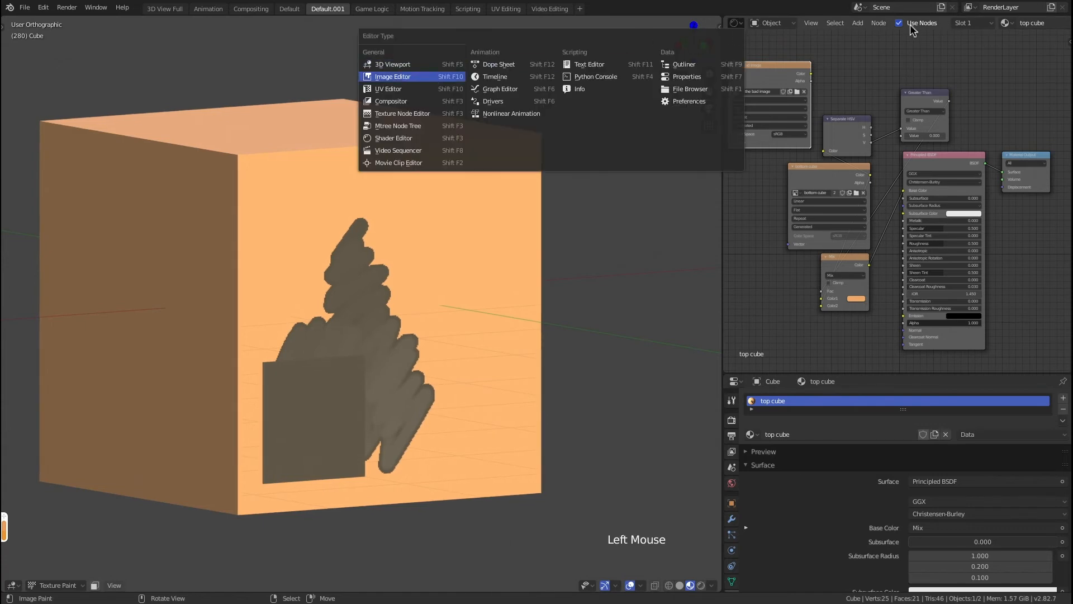
left_click(392, 79)
scroll(889, 165, "down", 6)
scroll(935, 213, "up", 2)
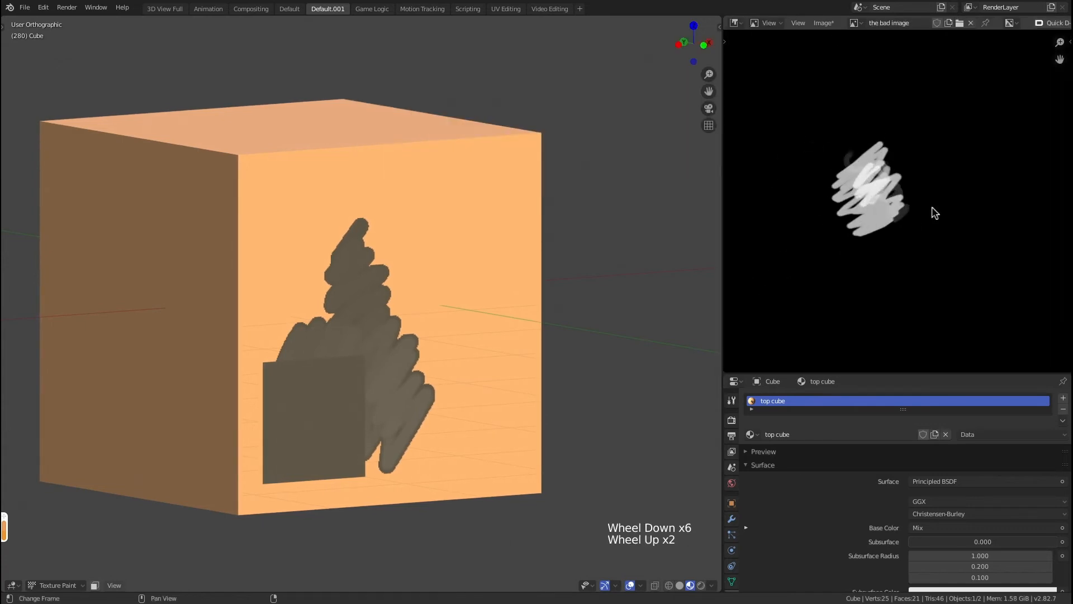
mouse_move(479, 204)
left_mouse_down()
mouse_move(504, 293)
mouse_move(421, 185)
left_mouse_up()
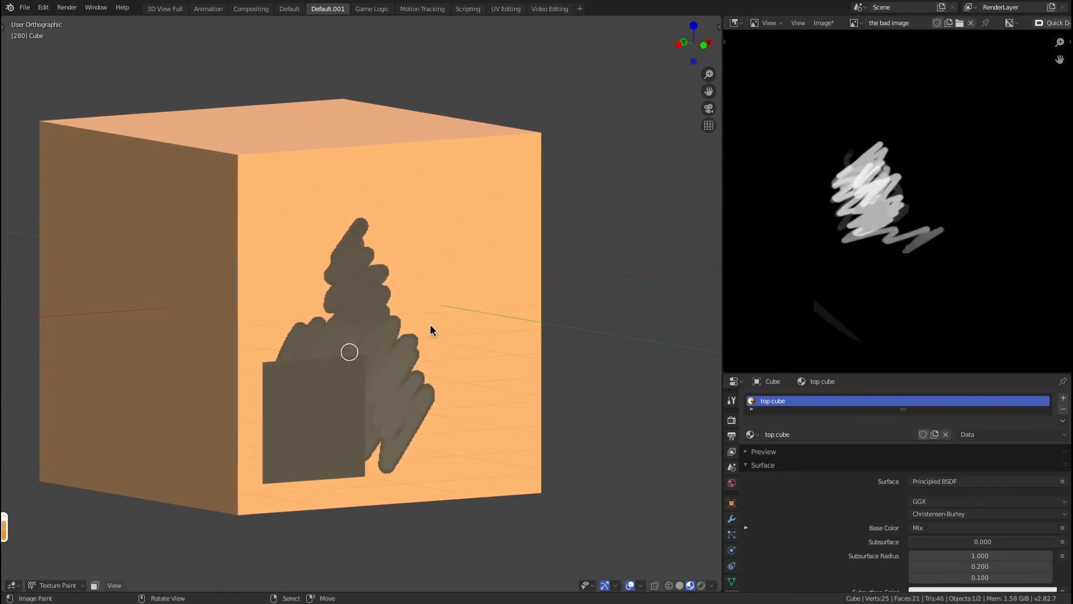
Step: Return to the Shader Editor and delete the unconnected bad image texture node
left_click(735, 22)
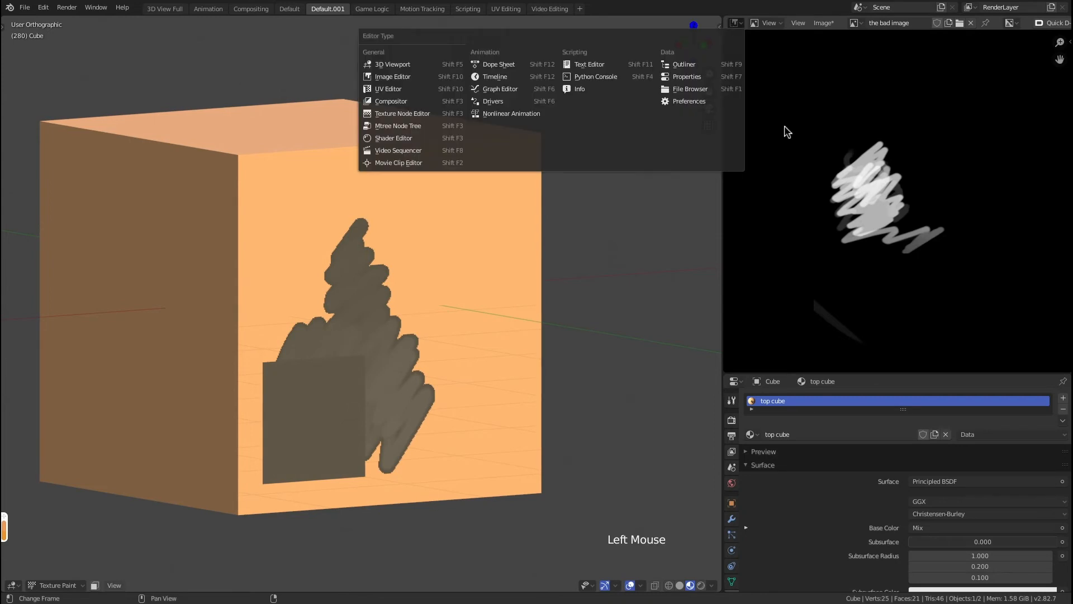
left_click(391, 138)
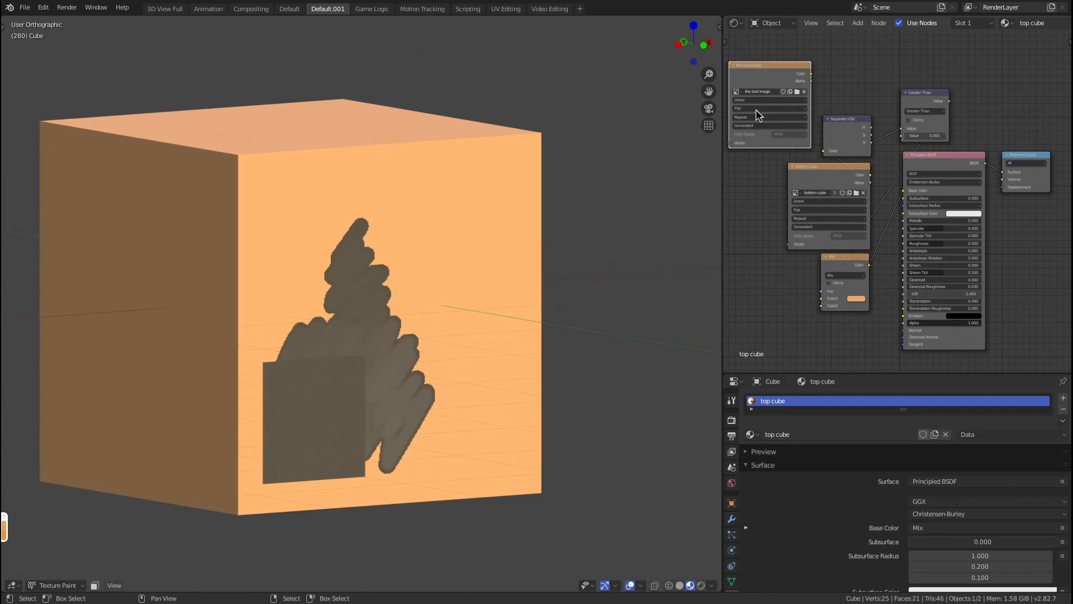
left_click(759, 67)
key("Delete")
Step: Unlink the bottom cube image from the remaining texture node and create a new image named "the new bottom cube" there
left_click(863, 192)
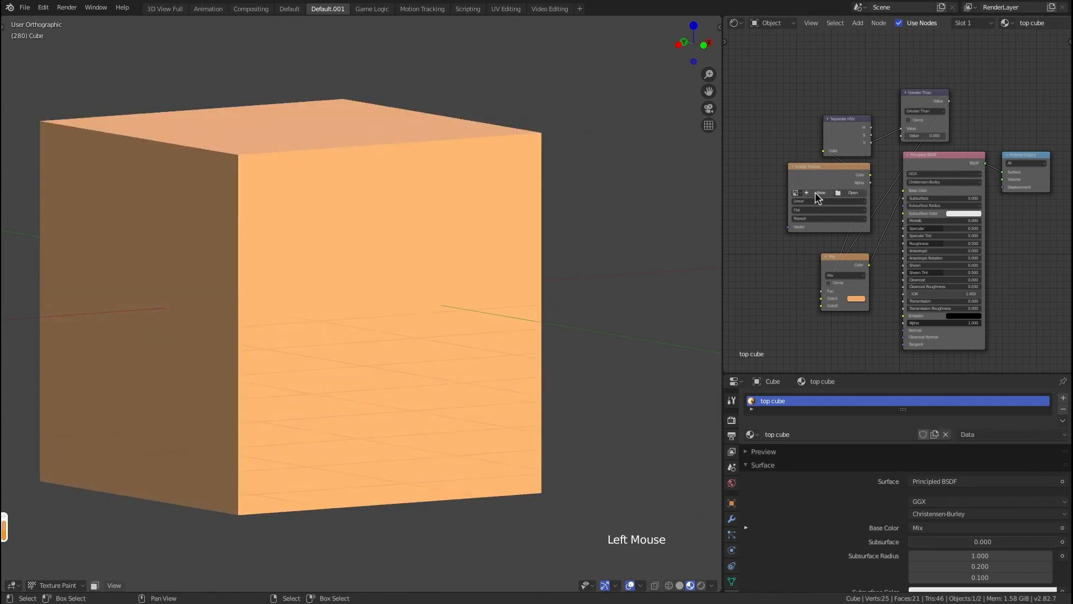
left_click(818, 193)
left_click(841, 185)
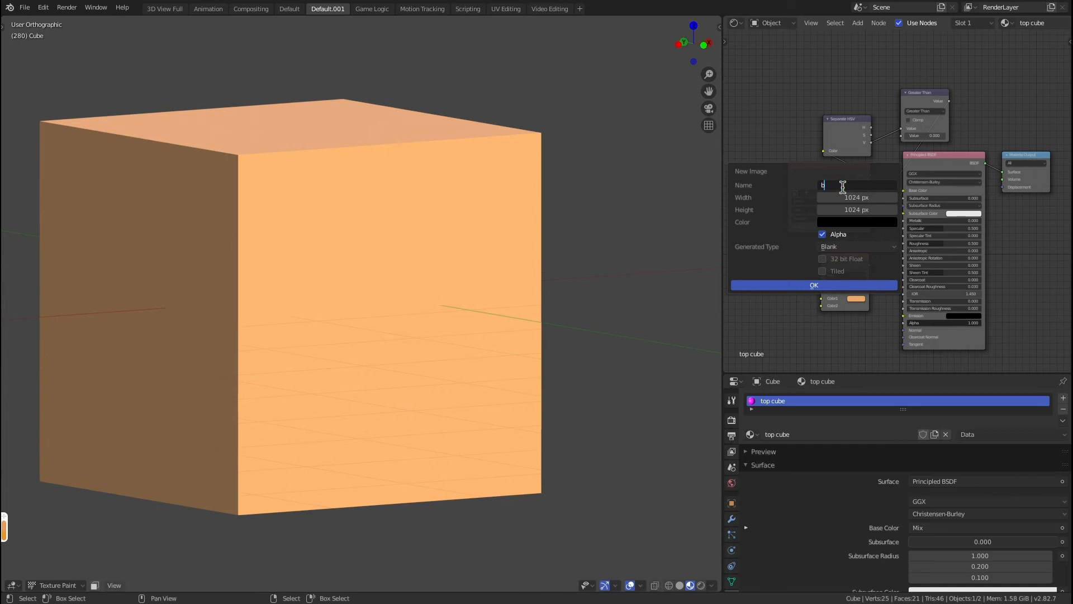
type("the new bottom cubr")
key("BackSpace")
type("e")
left_click(815, 285)
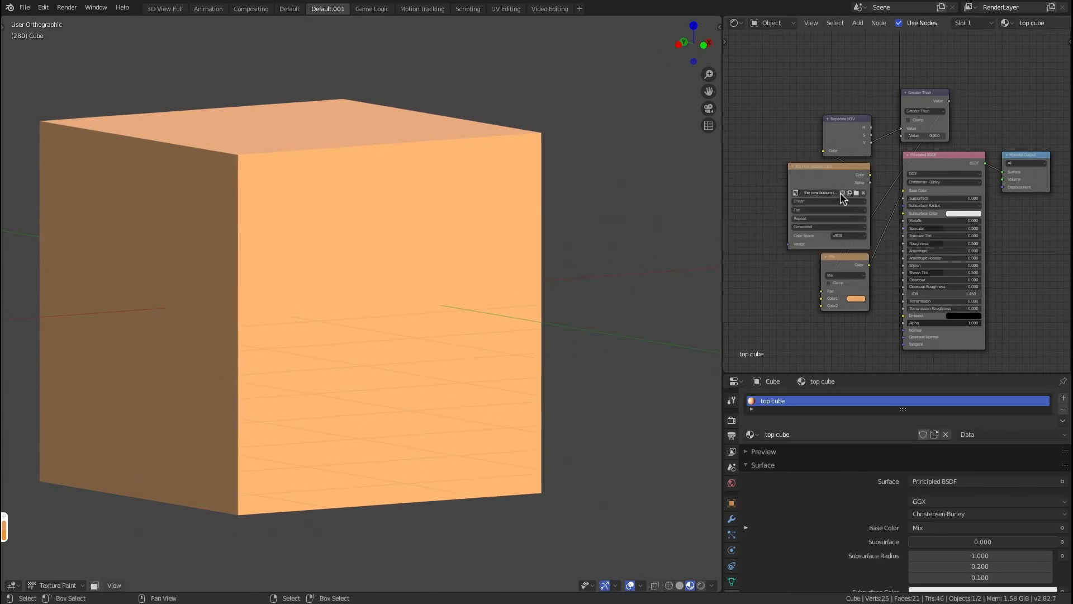
Step: Check the active tool's texture slots in the sidebar, keep their mode at Material, and select the new bottom cube texture node
key("n")
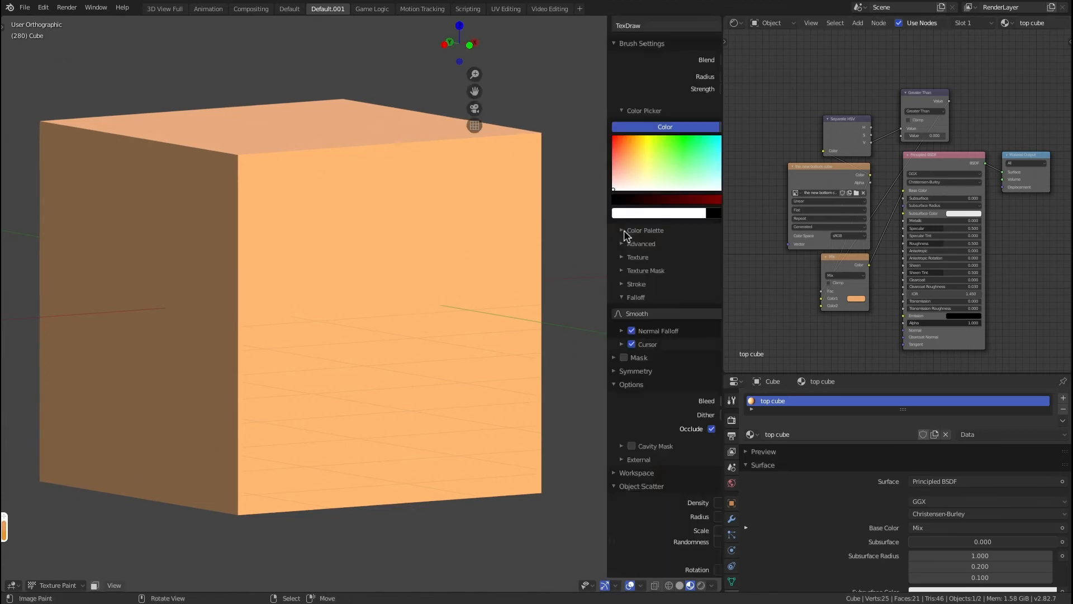
left_click(716, 31)
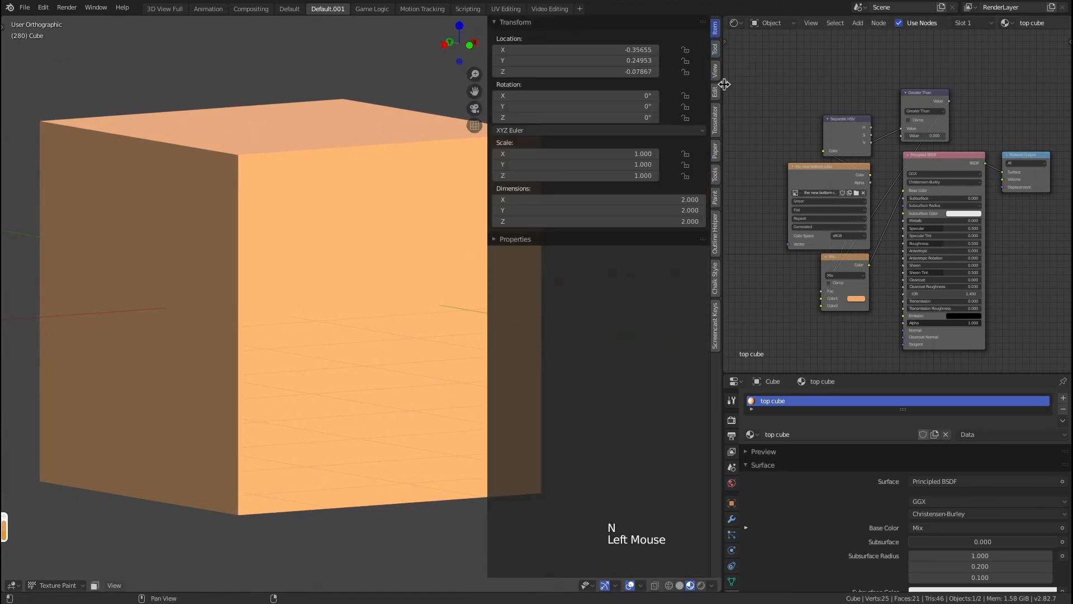
left_click(716, 53)
left_click(716, 51)
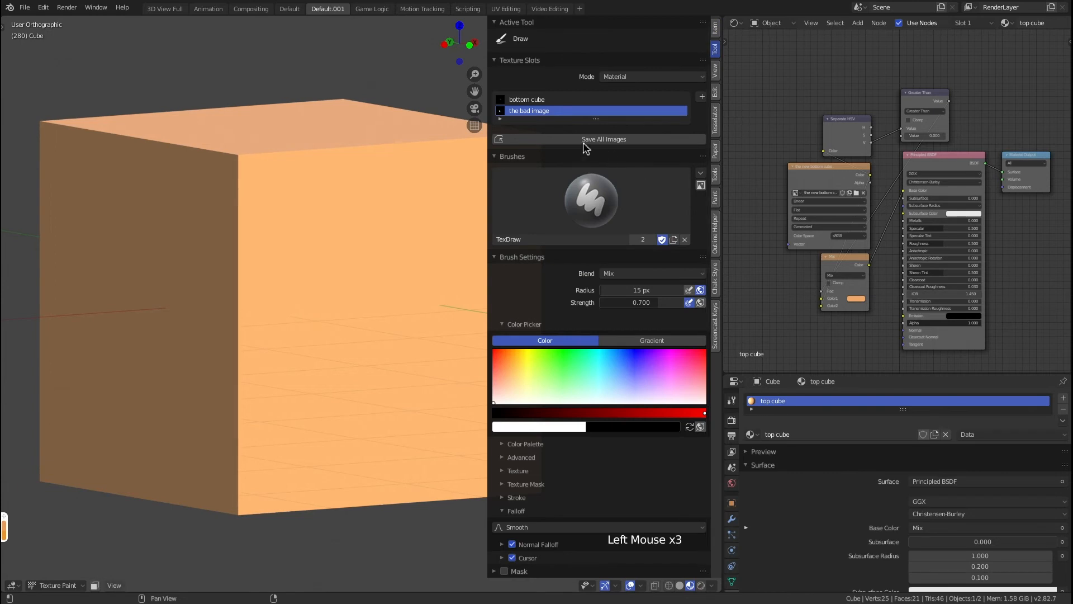
left_click(642, 76)
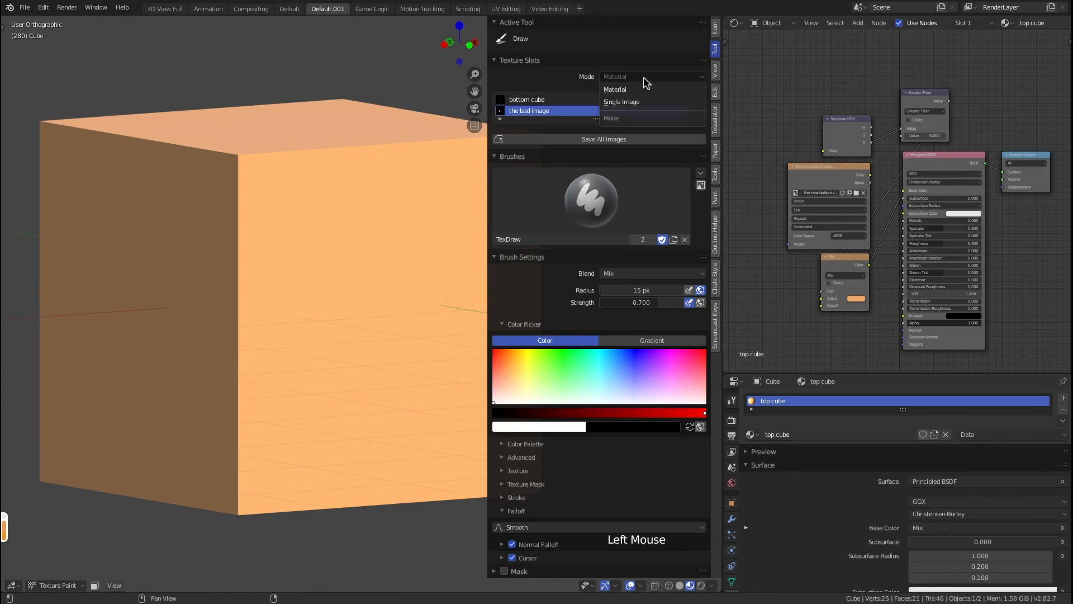
left_click(632, 83)
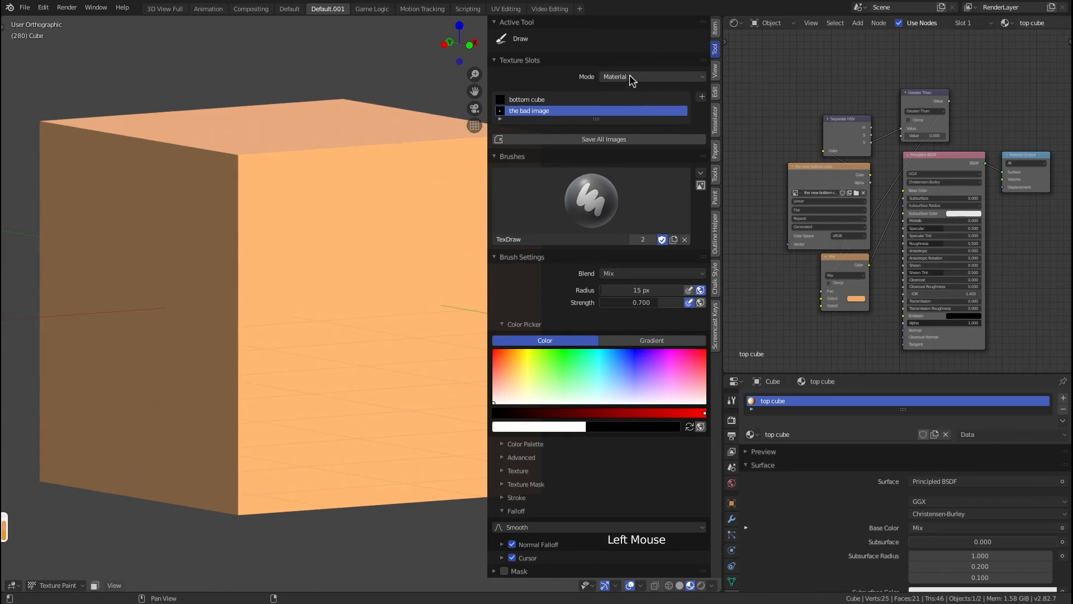
left_click(814, 164)
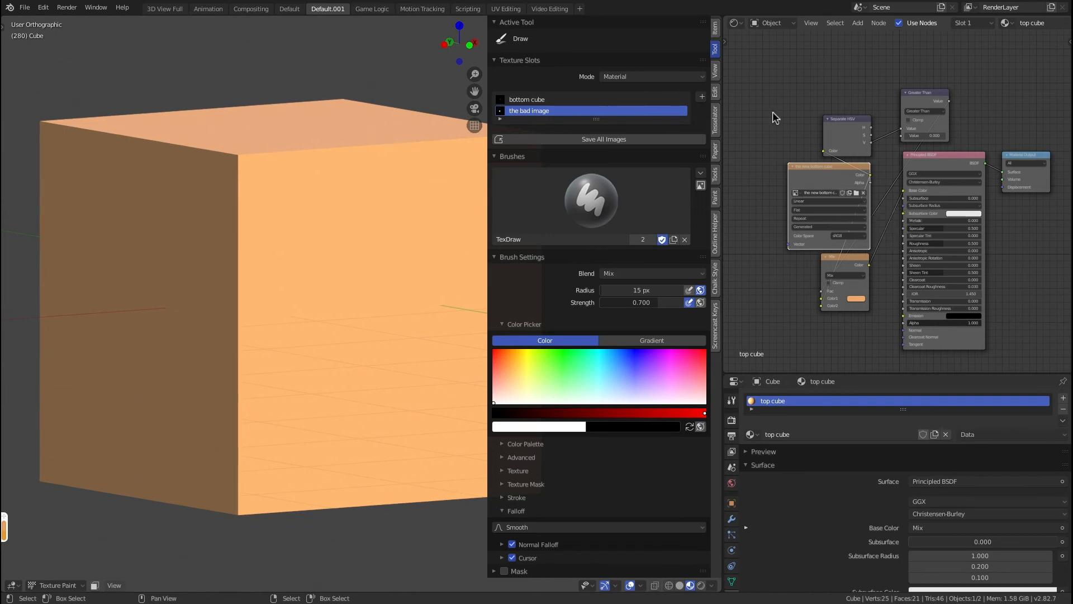
Step: Set the texture slots mode to Single Image and try painting on the cube with no image assigned
left_click(638, 76)
left_click(629, 99)
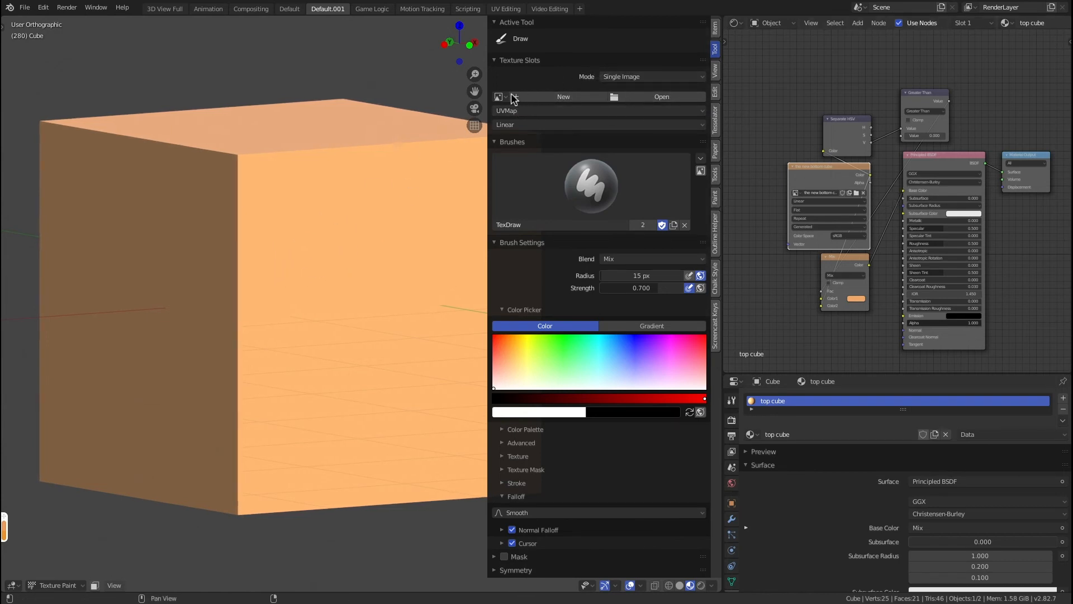
middle_click_drag(358, 258, 302, 263, "shift")
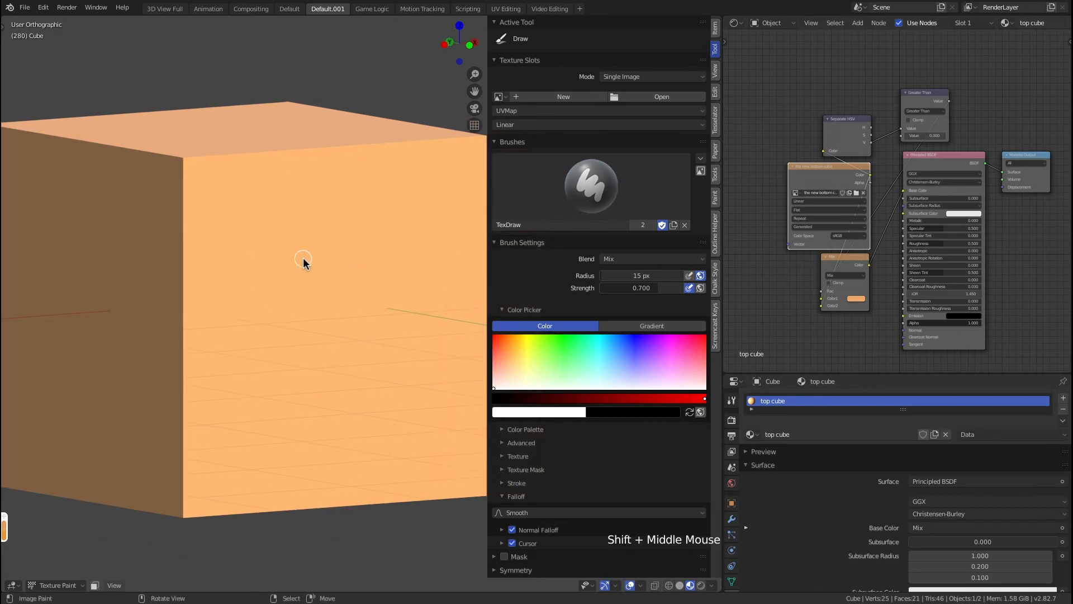
key("n")
mouse_move(459, 264)
left_mouse_down()
mouse_move(410, 265)
mouse_move(353, 209)
mouse_move(223, 282)
left_mouse_up()
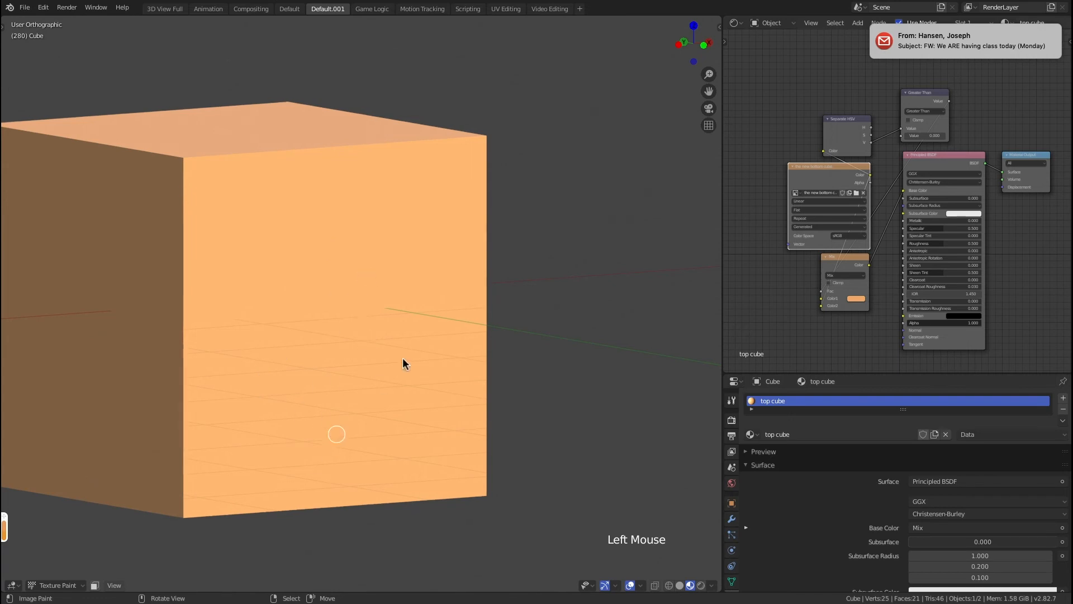
Step: Test painting on the cube with the new bottom cube as the single image, and undo the strokes
key("n")
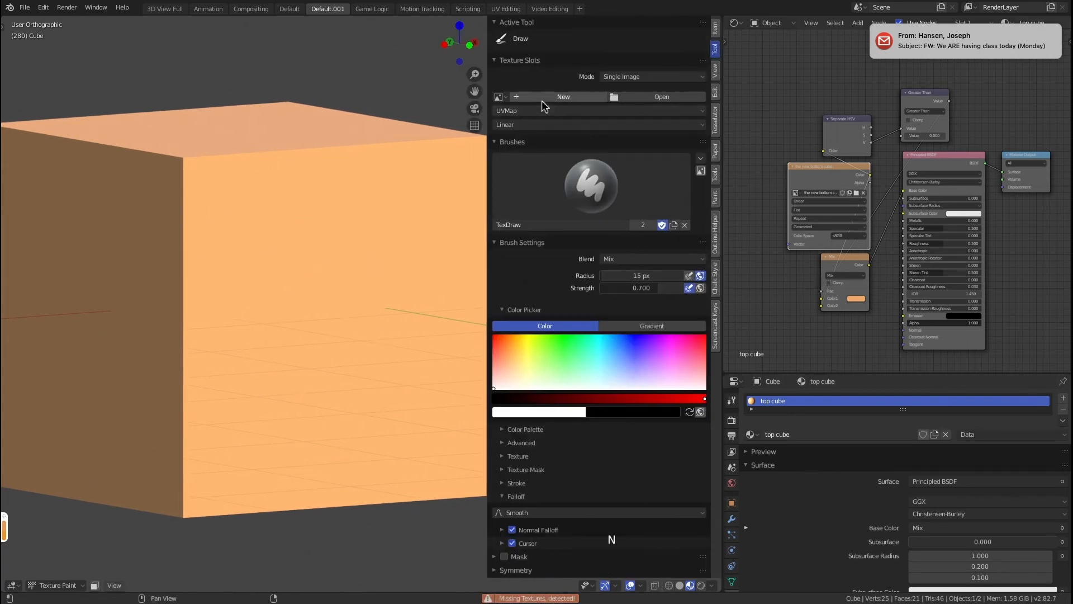
left_click(506, 99)
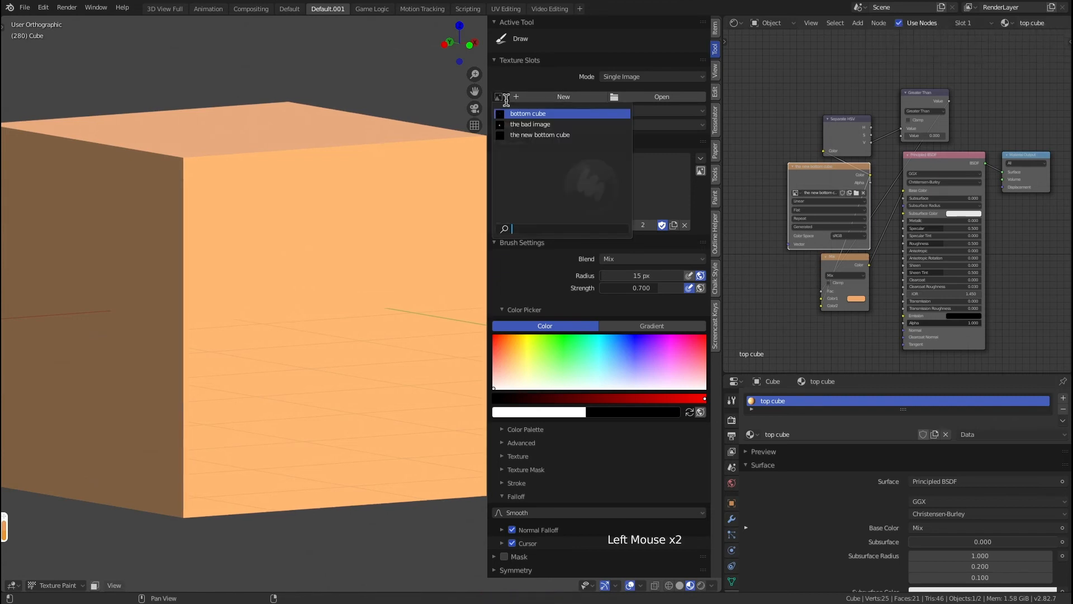
left_click(531, 136)
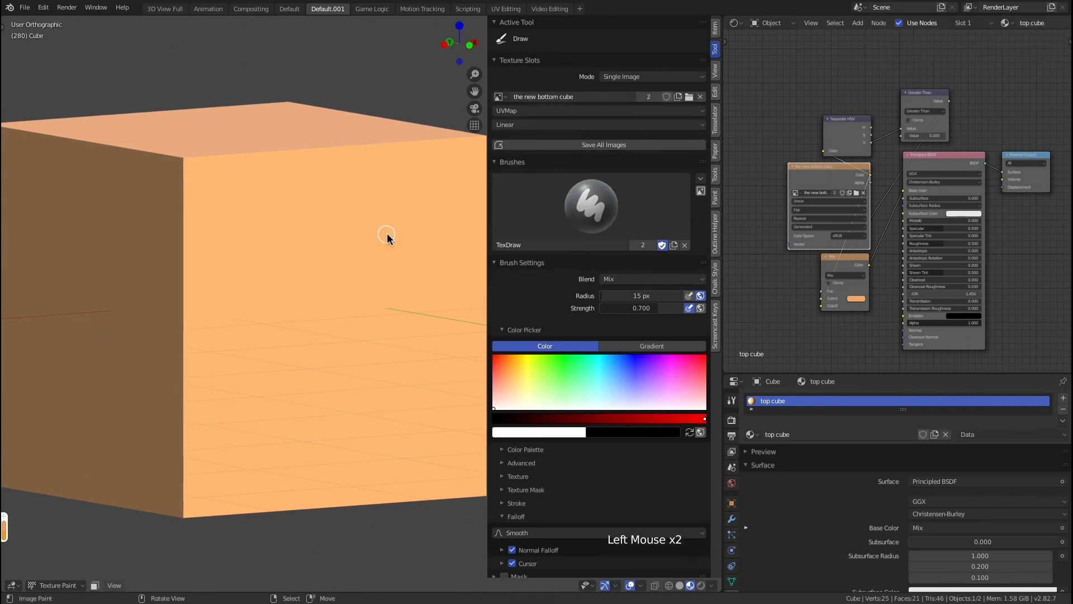
mouse_move(313, 402)
left_mouse_down()
mouse_move(335, 328)
mouse_move(302, 146)
mouse_move(293, 334)
mouse_move(319, 439)
mouse_move(268, 400)
mouse_move(269, 347)
mouse_move(275, 369)
mouse_move(247, 408)
mouse_move(264, 426)
left_mouse_up()
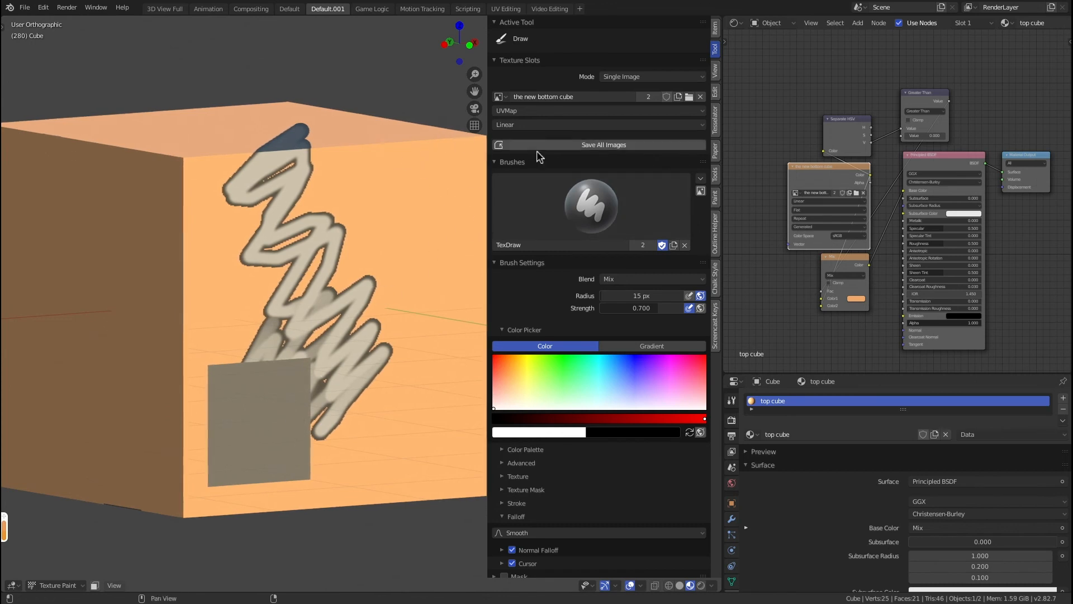
key("super+z")
key("super+z")
key("super+z")
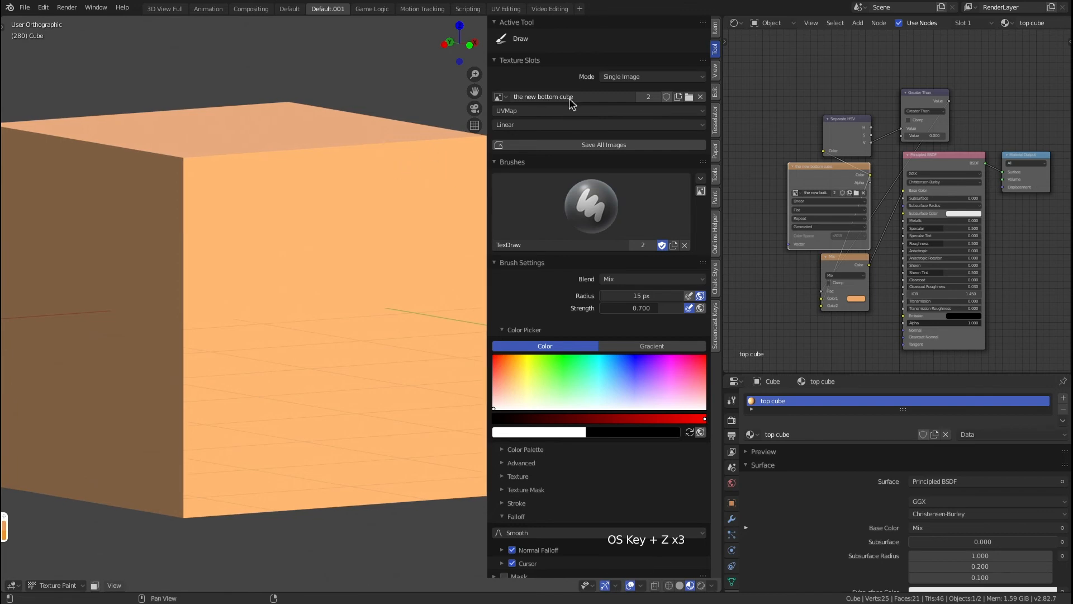
Step: Unlink the image from the single image slot and create a new image there named "the final cube"
left_click(701, 96)
left_click(581, 97)
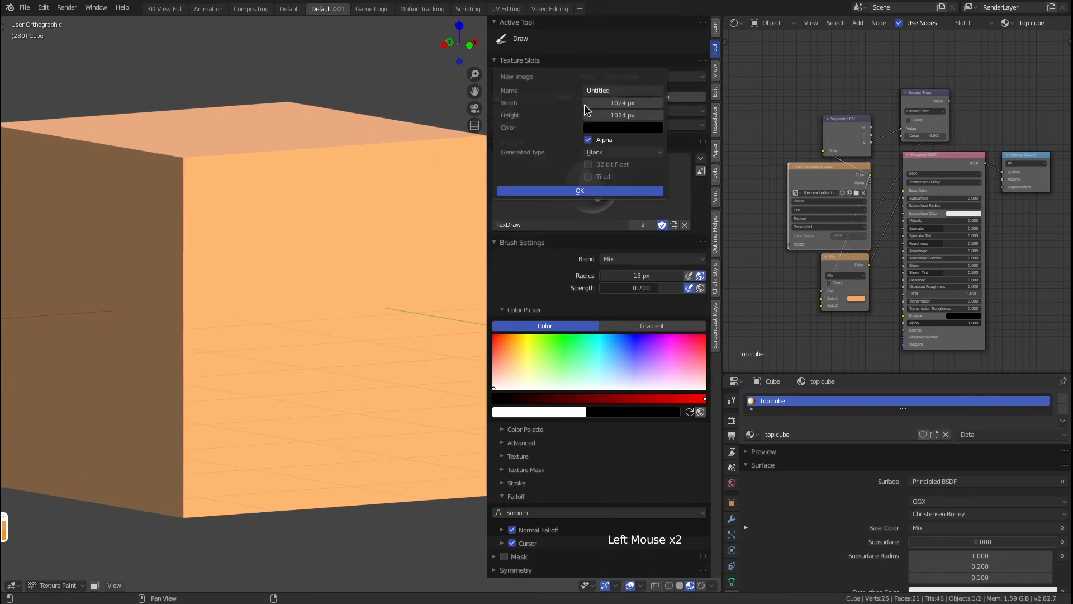
left_click(631, 90)
type("the final cube")
key("Return")
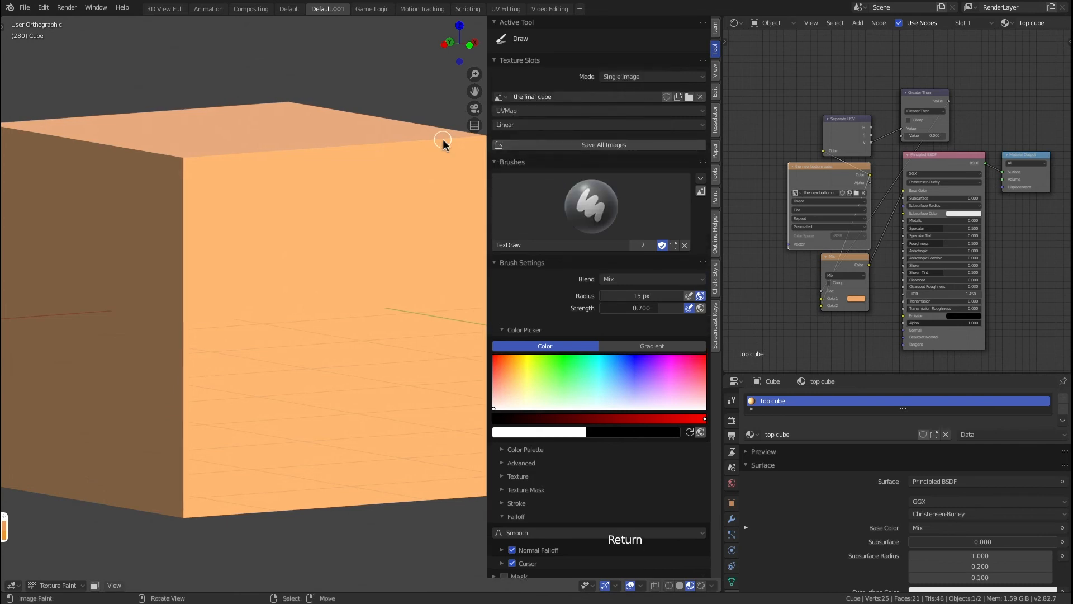
Step: Assign the final cube image to the image texture node and paint another test stroke along the front face's far edge
left_click(799, 347)
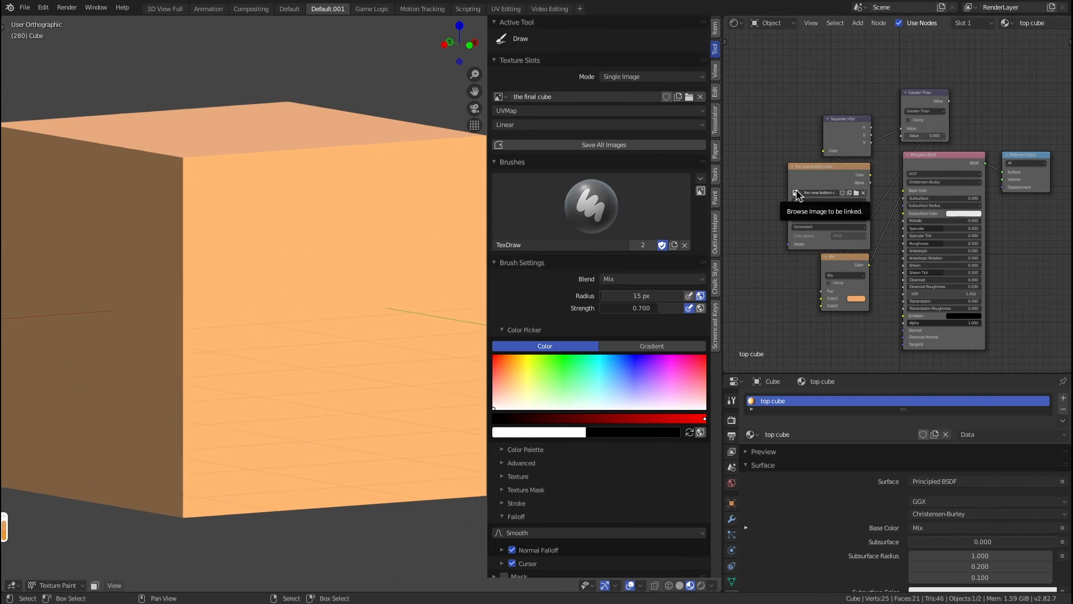
scroll(838, 189, "up", 9)
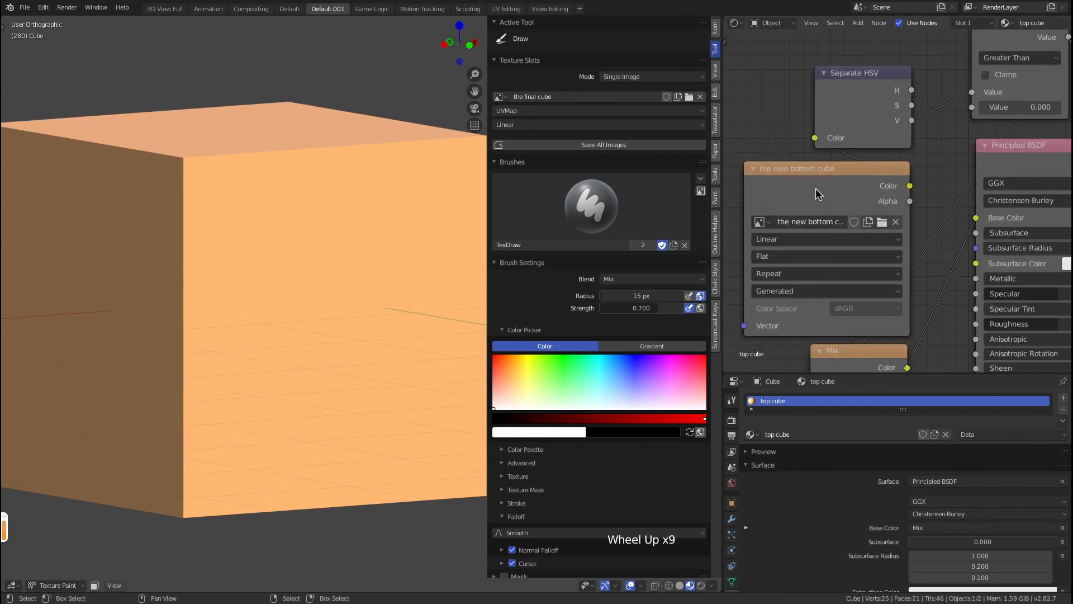
middle_click_drag(816, 188, 832, 158, "shift")
scroll(793, 206, "down", 2)
scroll(776, 196, "up", 2)
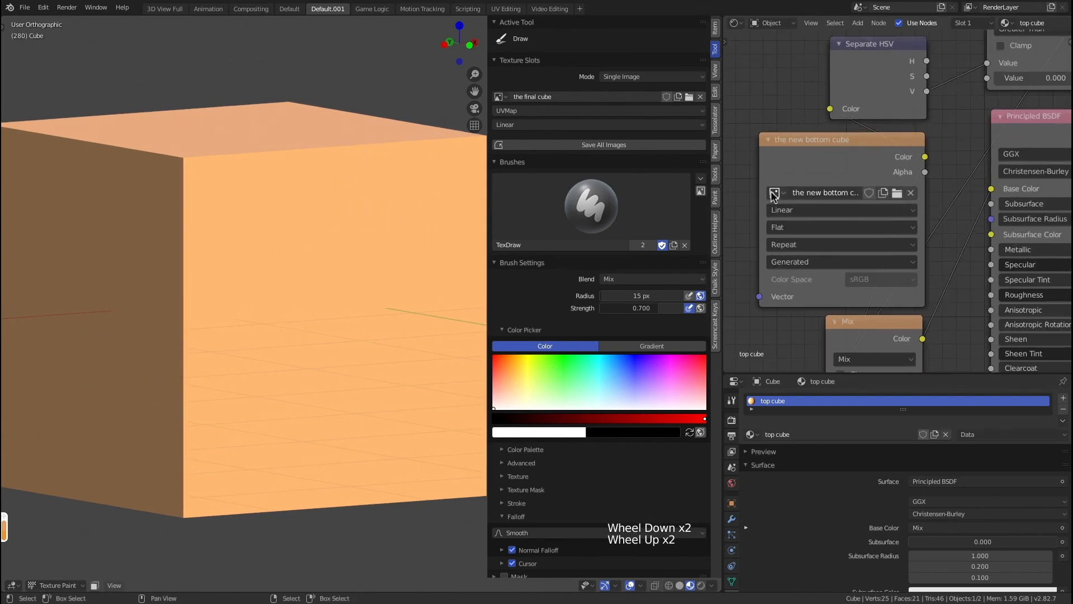
left_click(774, 194)
left_click(821, 242)
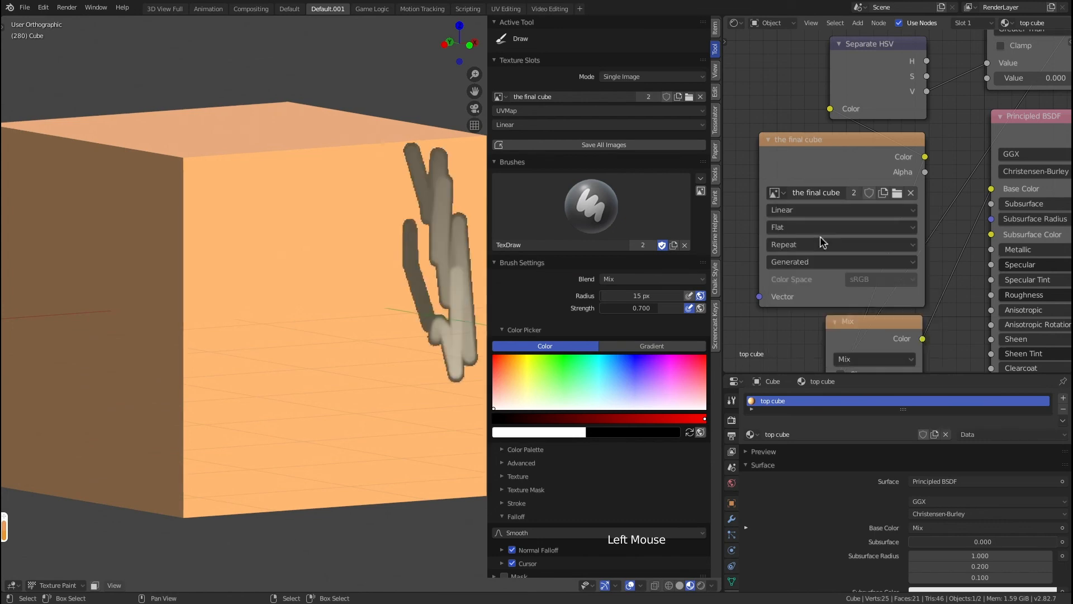
mouse_move(461, 410)
left_mouse_down()
mouse_move(460, 445)
mouse_move(462, 342)
left_mouse_up()
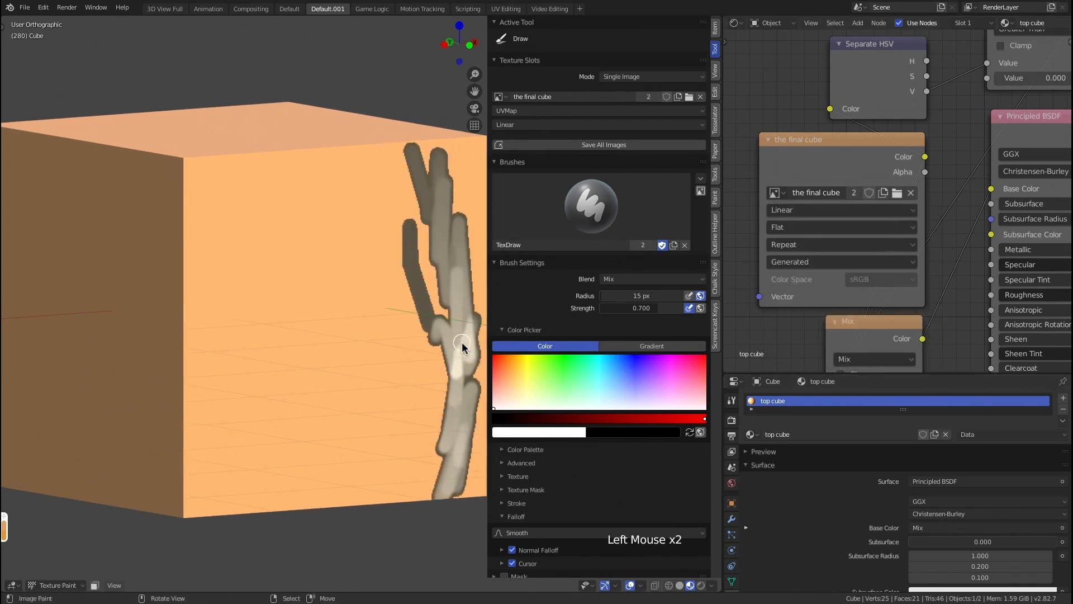
Step: Switch the image texture node back to the new bottom cube image and set the texture slots mode to Material
left_click(775, 192)
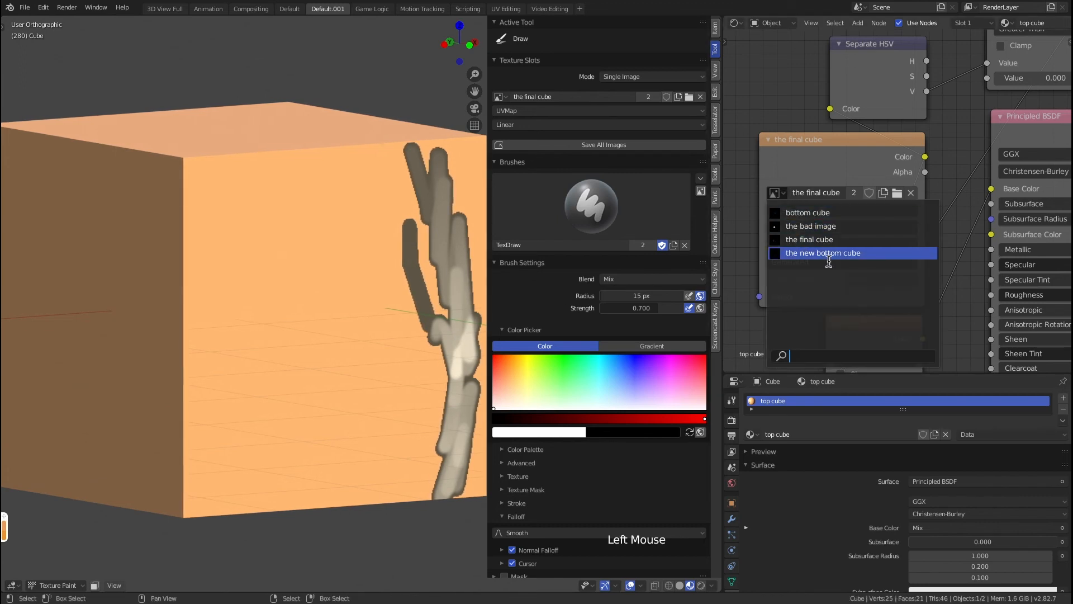
left_click(826, 252)
left_click(692, 76)
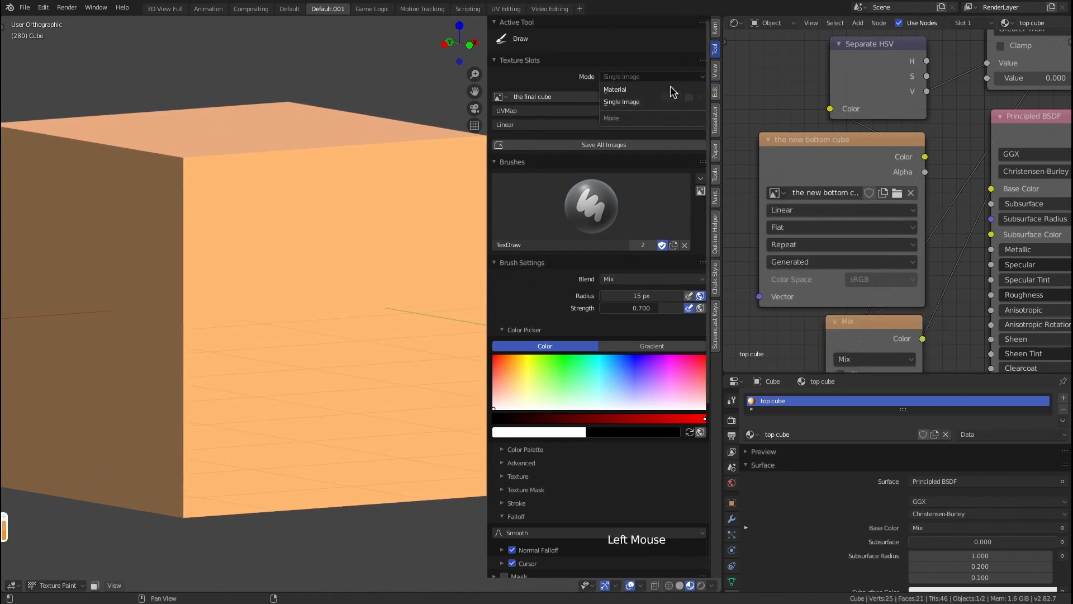
left_click(687, 86)
Step: Hide the sidebar, paint a scribble on the cube's top face, and try painting on the bright side face
scroll(364, 279, "down", 4)
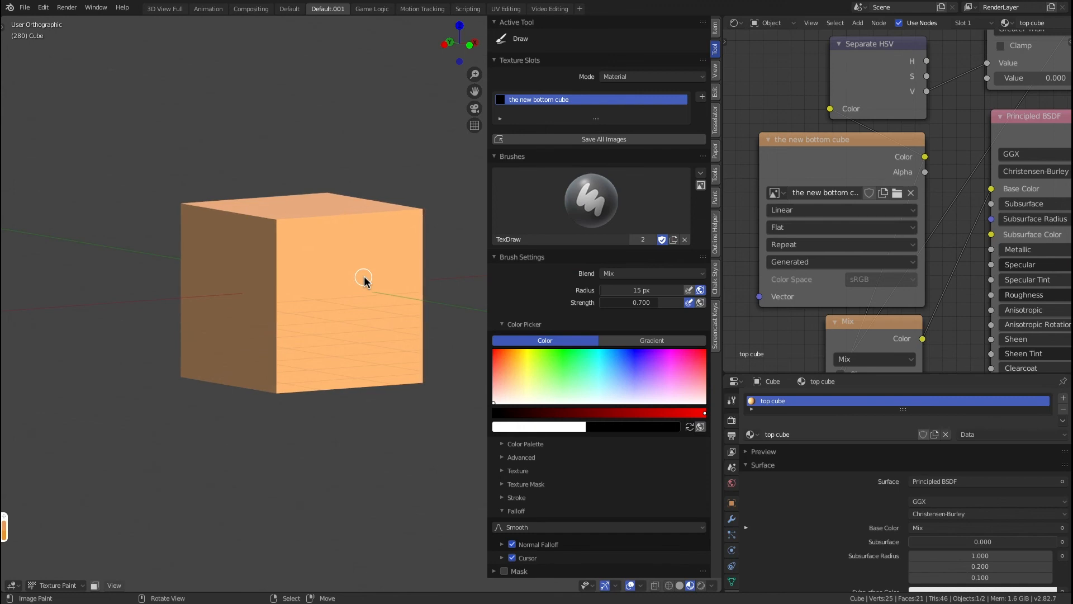
scroll(364, 297, "up", 4)
scroll(363, 304, "down", 2)
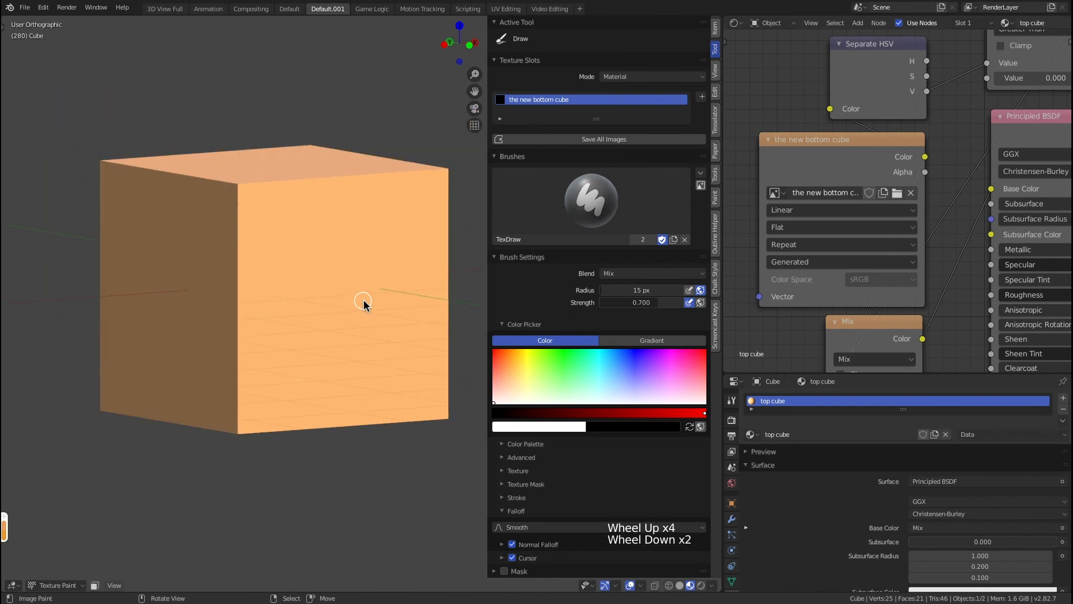
key("n")
scroll(363, 304, "up", 1)
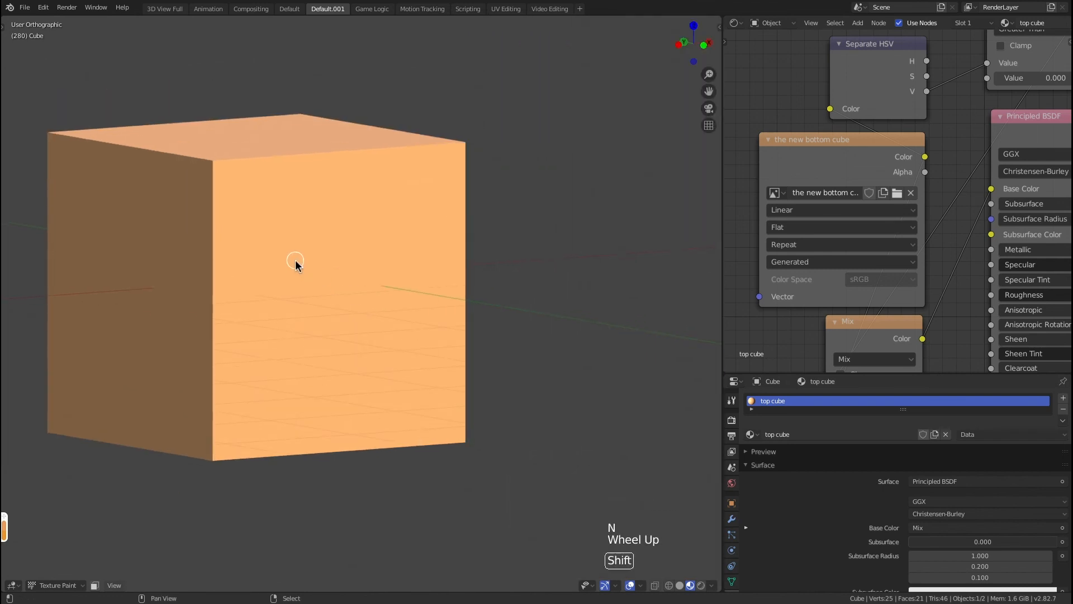
middle_click_drag(296, 263, 420, 260, "shift")
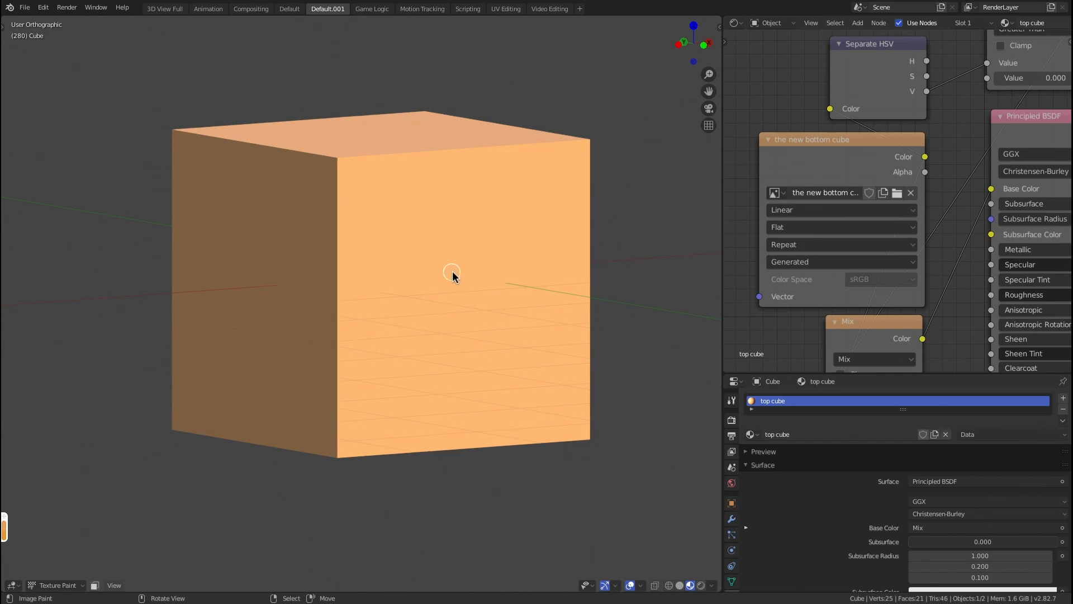
middle_click_drag(453, 273, 451, 295)
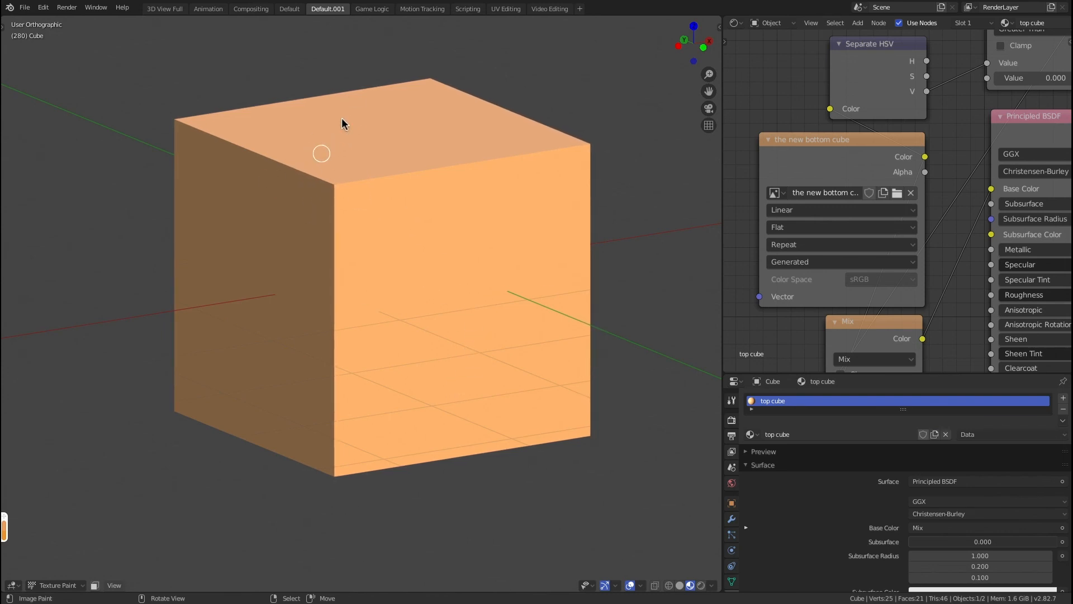
mouse_move(338, 119)
left_mouse_down()
mouse_move(394, 149)
mouse_move(315, 116)
mouse_move(368, 106)
mouse_move(462, 128)
mouse_move(421, 137)
left_mouse_up()
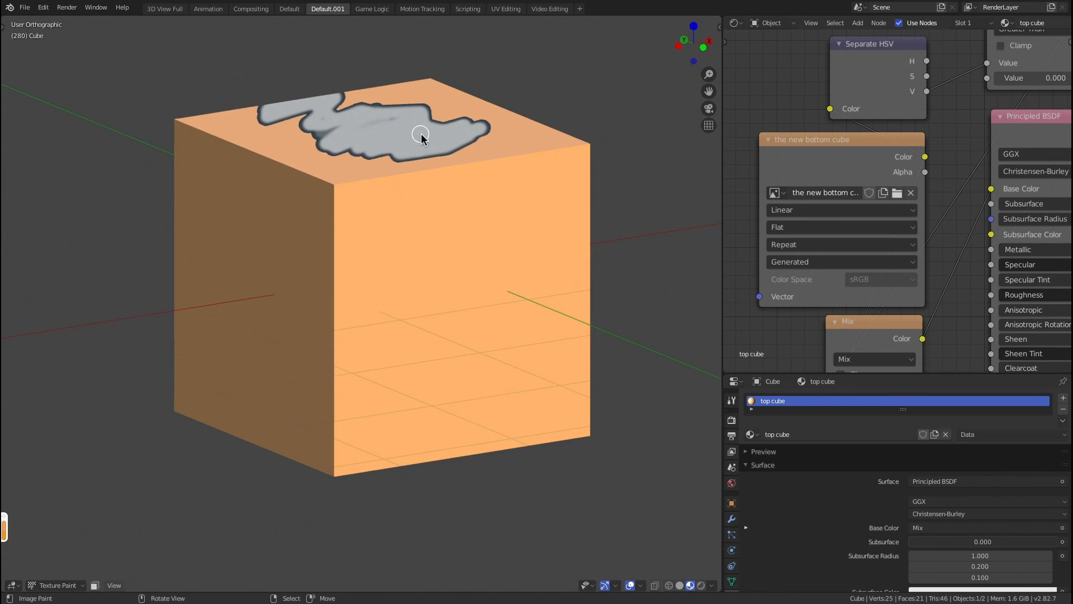
mouse_move(559, 263)
left_mouse_down()
mouse_move(563, 283)
mouse_move(569, 260)
left_mouse_up()
mouse_move(493, 193)
left_mouse_down()
mouse_move(497, 214)
mouse_move(509, 189)
left_mouse_up()
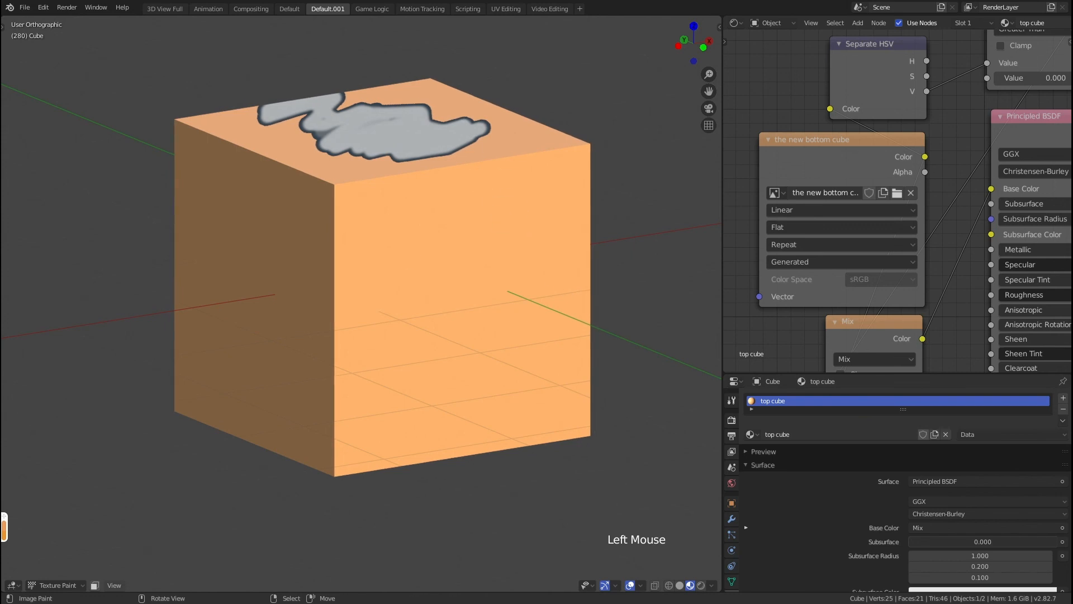
Step: Switch to Object Mode and back to Texture Paint, and paint strokes across the cube's top and both visible side faces
left_click(52, 583)
left_click(54, 584)
left_click(55, 574)
left_click(57, 586)
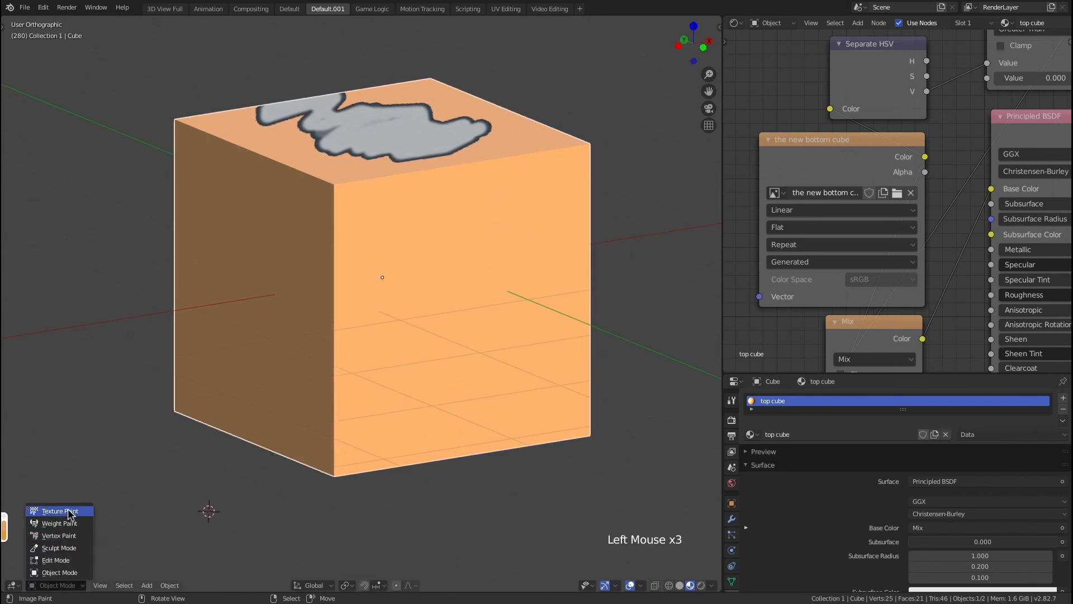
left_click(56, 511)
mouse_move(553, 302)
left_mouse_down()
mouse_move(555, 147)
mouse_move(329, 434)
left_mouse_up()
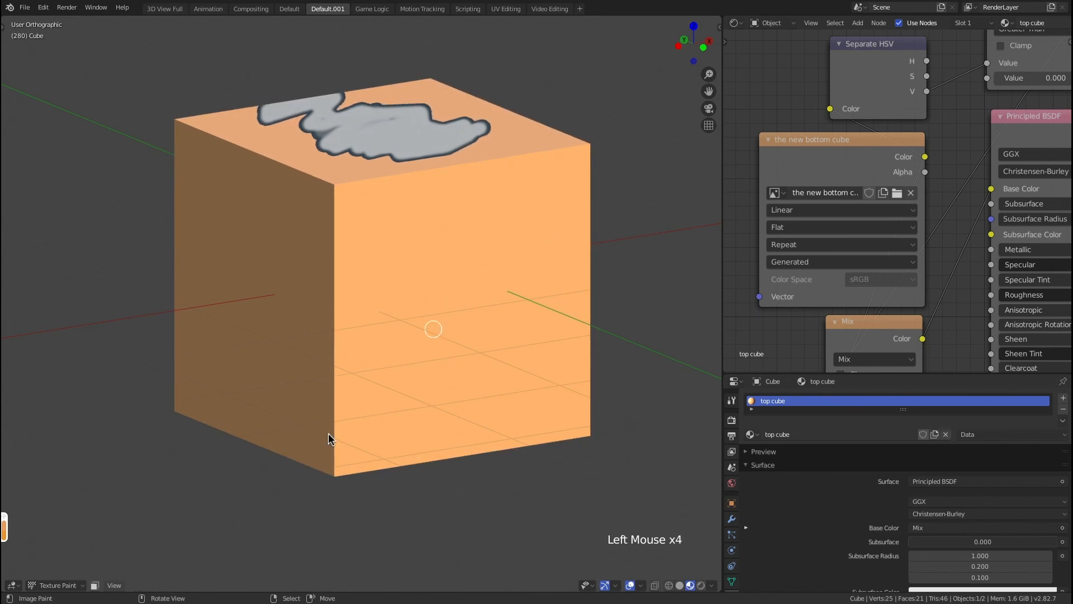
left_click(58, 586)
mouse_move(494, 148)
left_mouse_down()
mouse_move(538, 222)
mouse_move(557, 204)
mouse_move(545, 185)
mouse_move(454, 136)
mouse_move(354, 129)
mouse_move(262, 179)
mouse_move(264, 225)
mouse_move(300, 279)
mouse_move(266, 351)
mouse_move(268, 398)
mouse_move(213, 286)
mouse_move(209, 248)
left_mouse_up()
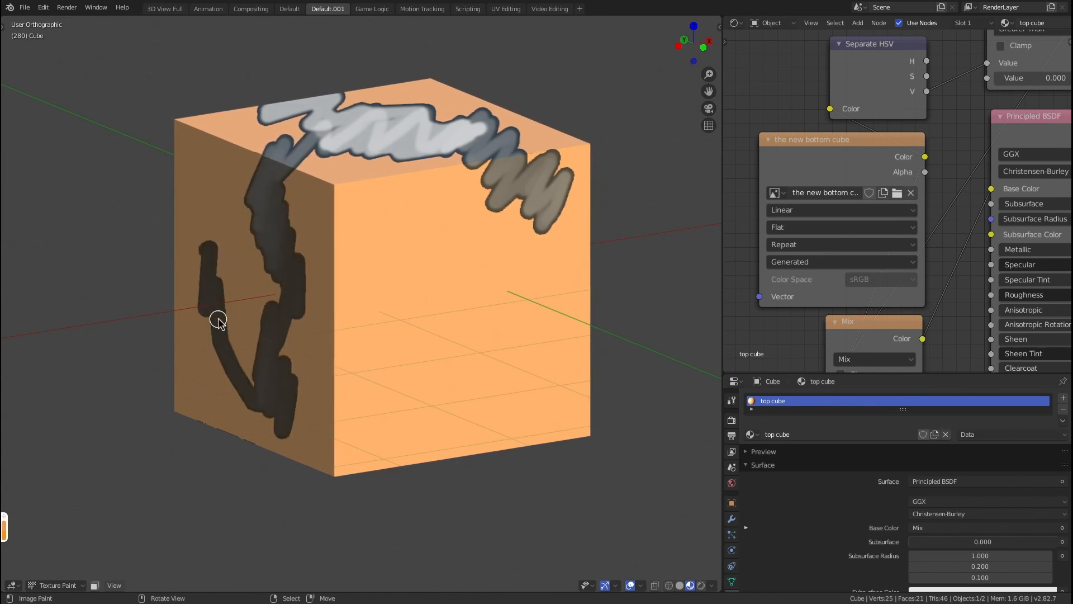